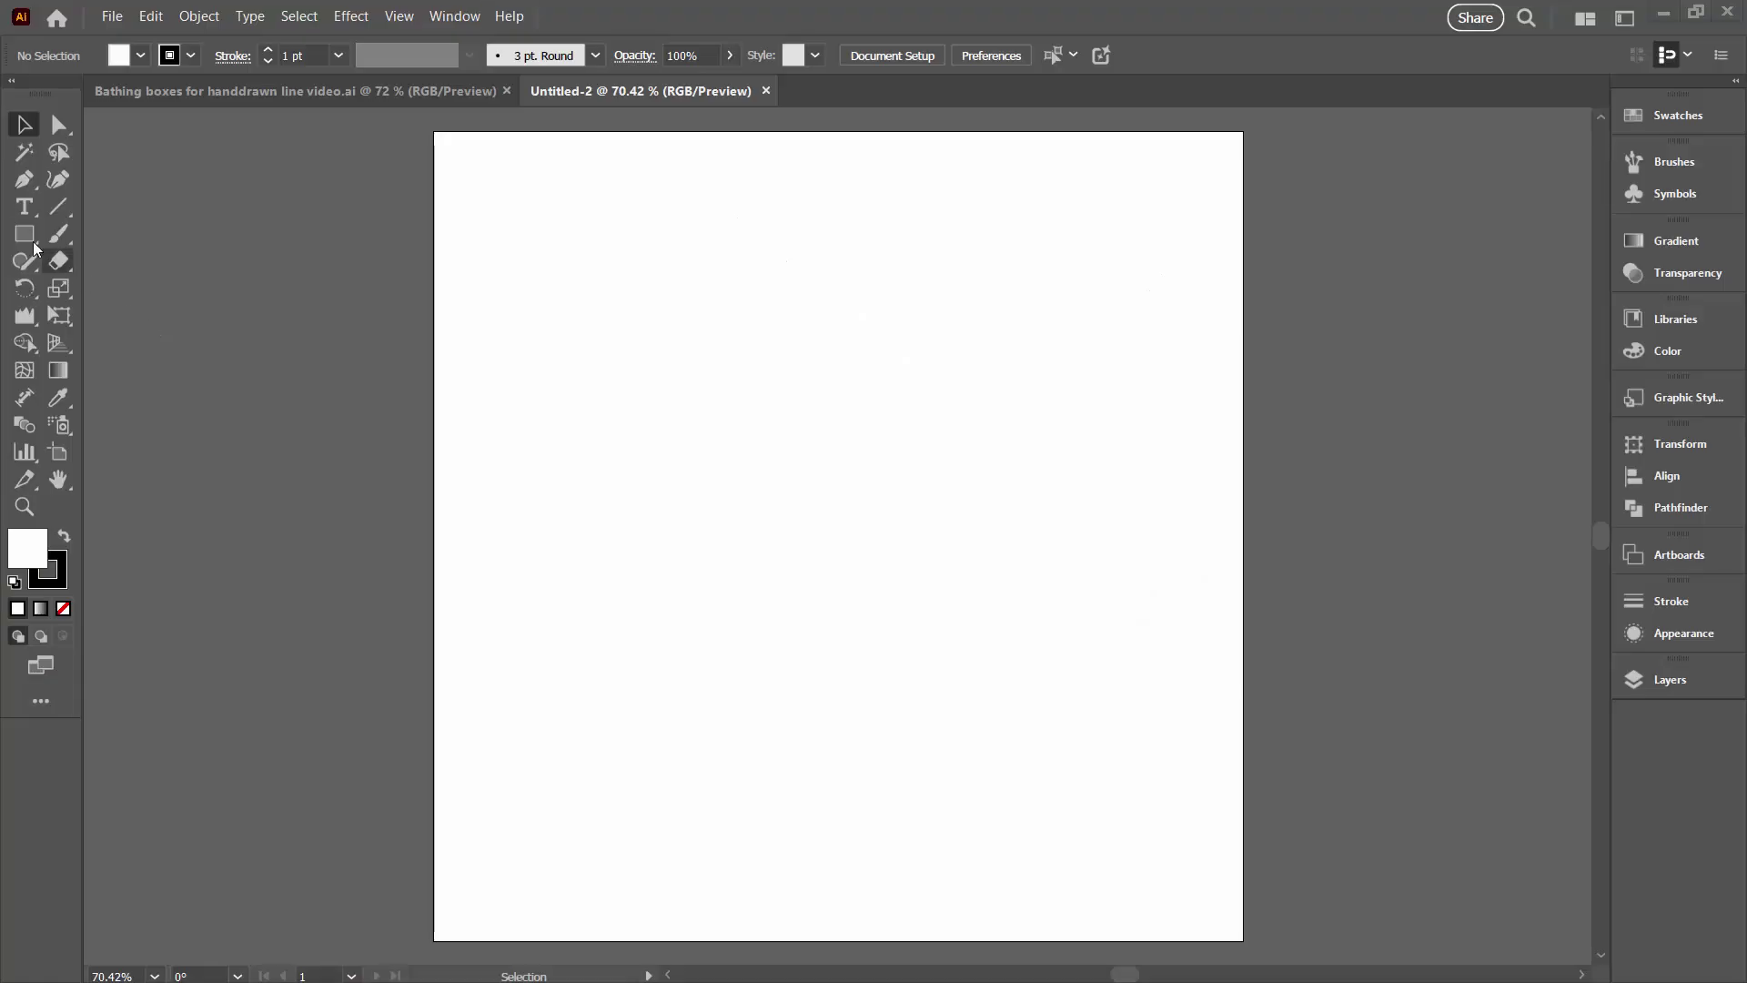
# Step: Draw a circle in the middle of the artboard with a 30 pt stroke and no fill
pyautogui.moveTo(28, 241); pyautogui.dragTo(102, 288)
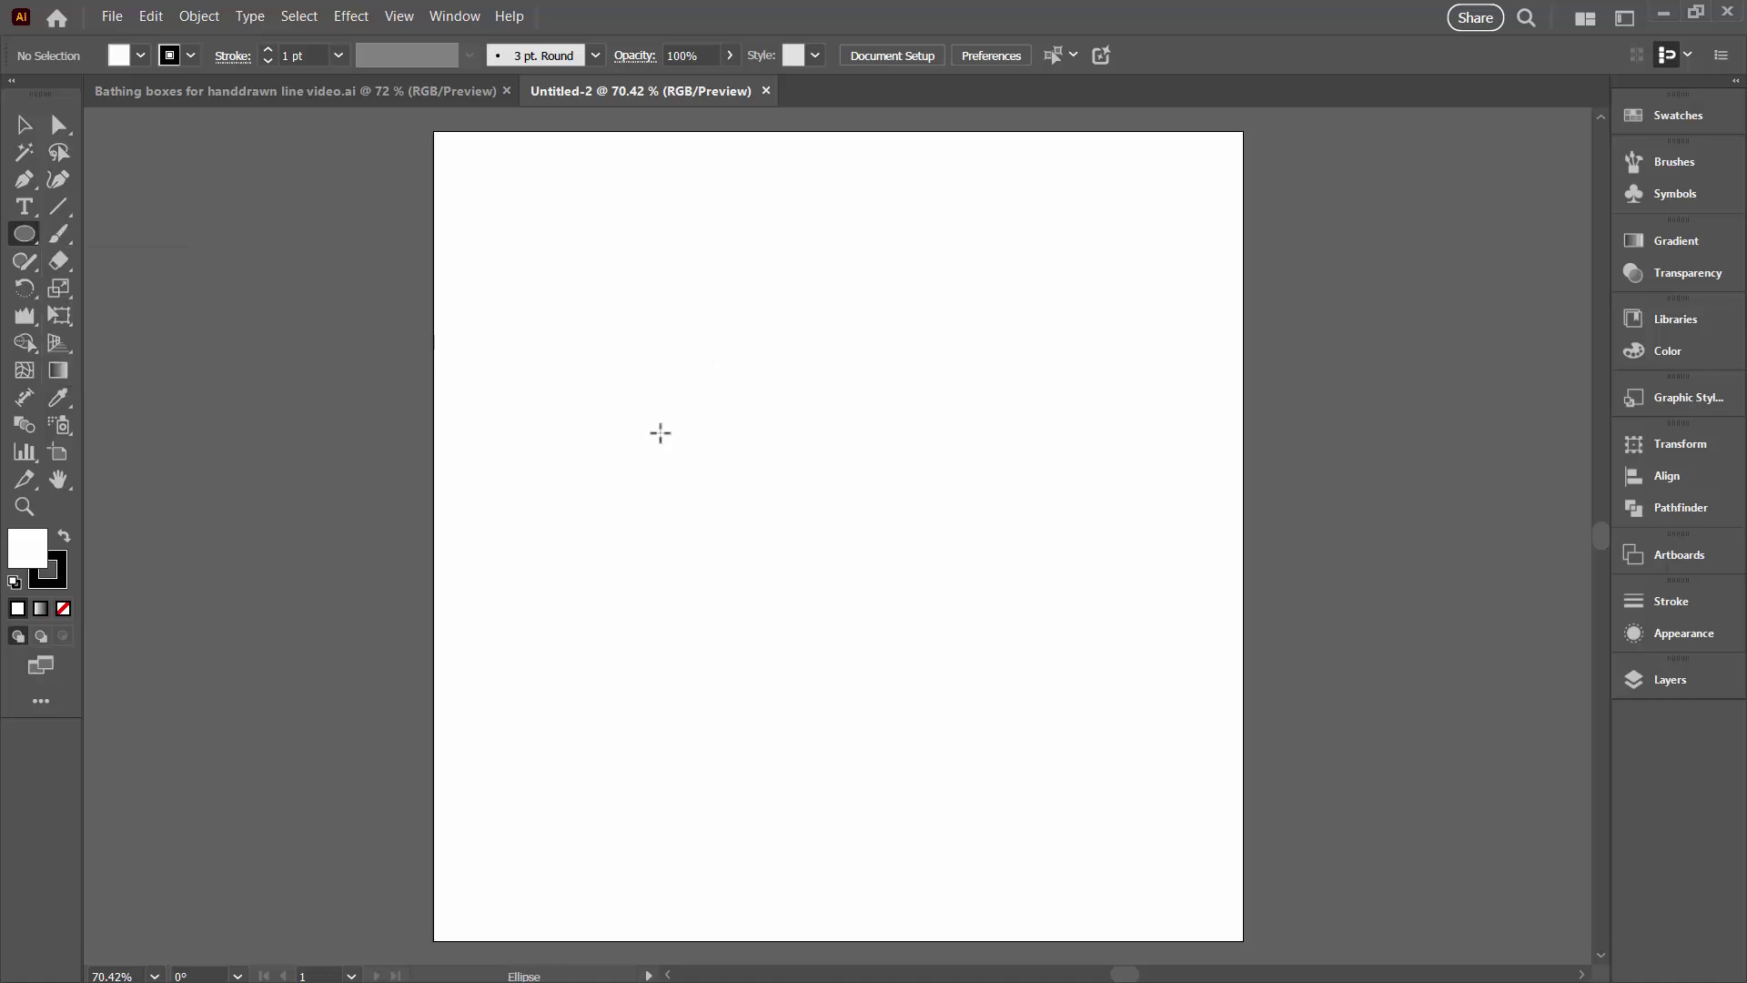
pyautogui.moveTo(652, 334); pyautogui.dragTo(904, 710)
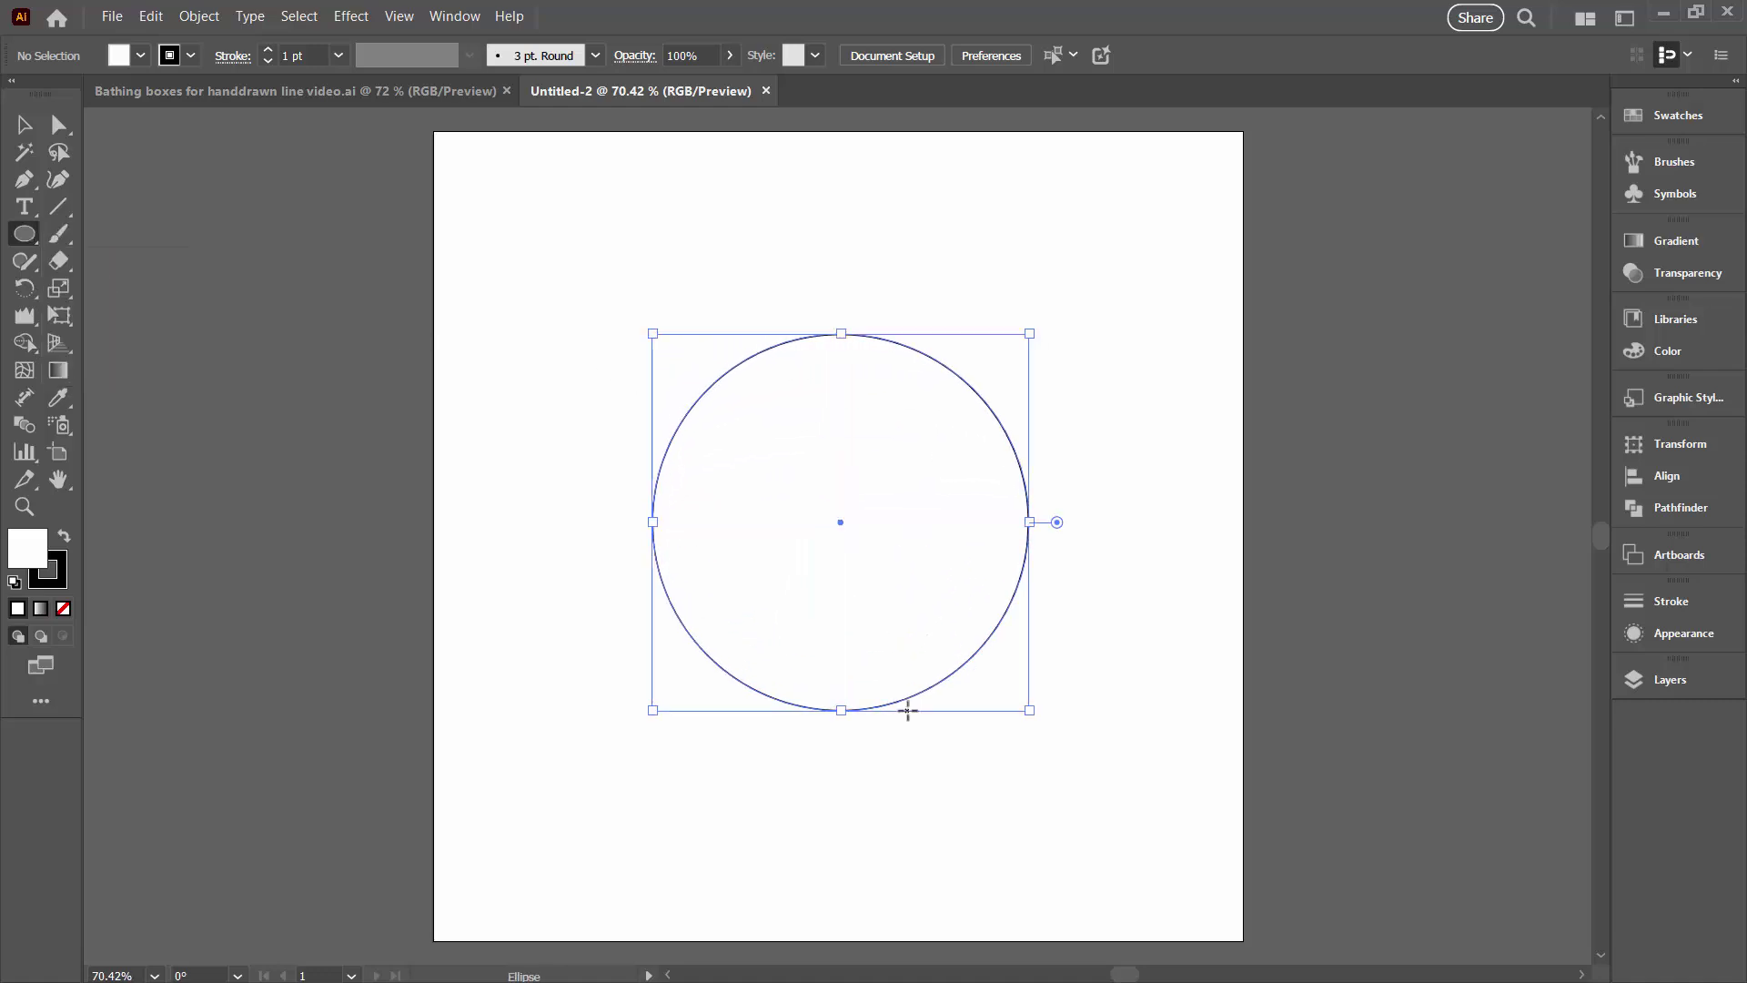
pyautogui.moveTo(315, 53); pyautogui.dragTo(276, 55)
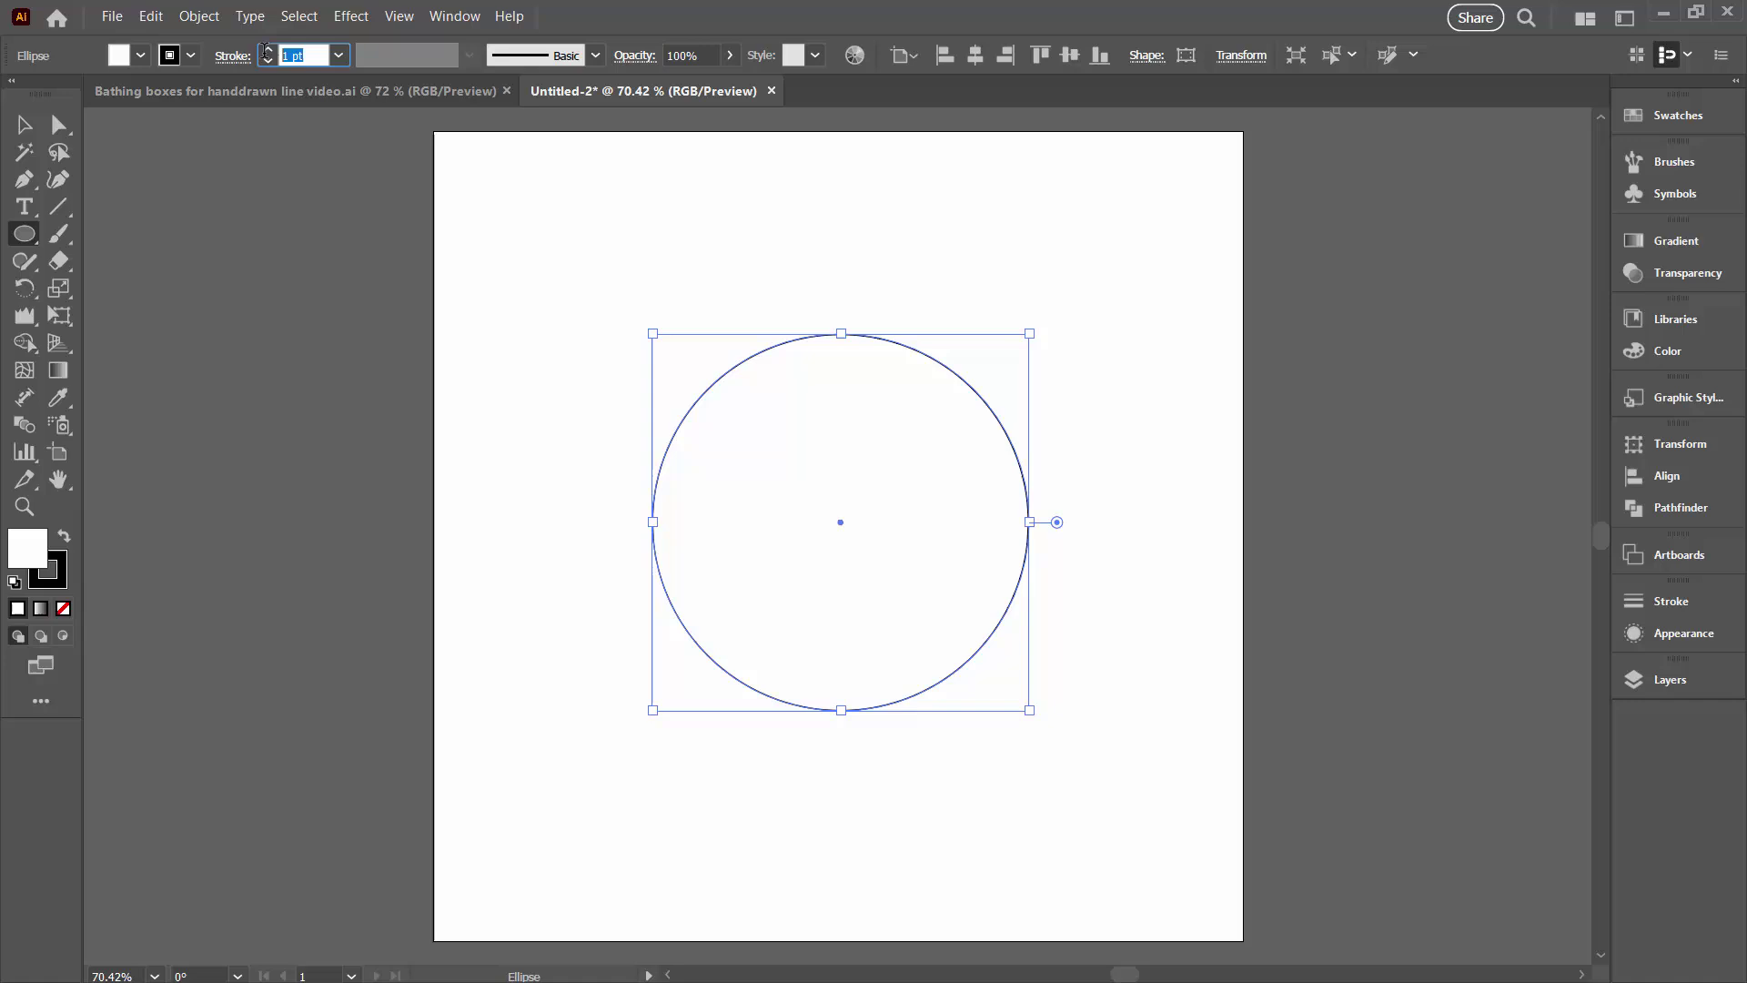
pyautogui.write('30')
pyautogui.press('Tab')
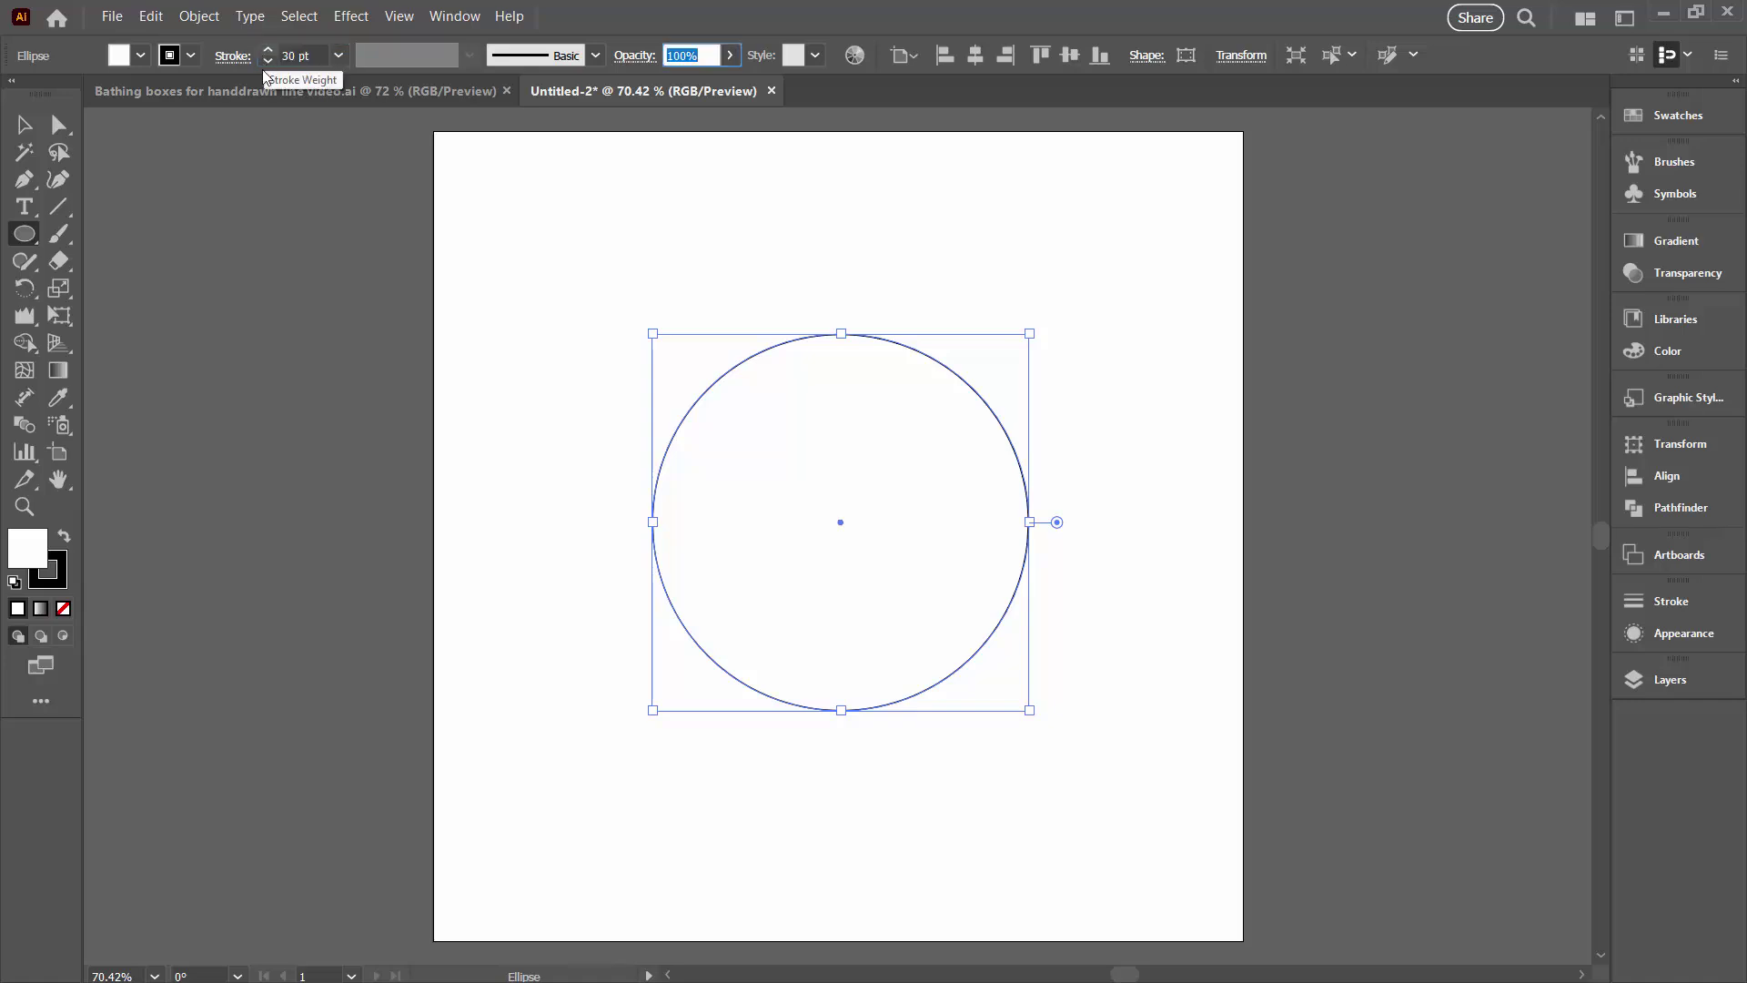
pyautogui.hotkey('shift', 'Tab')
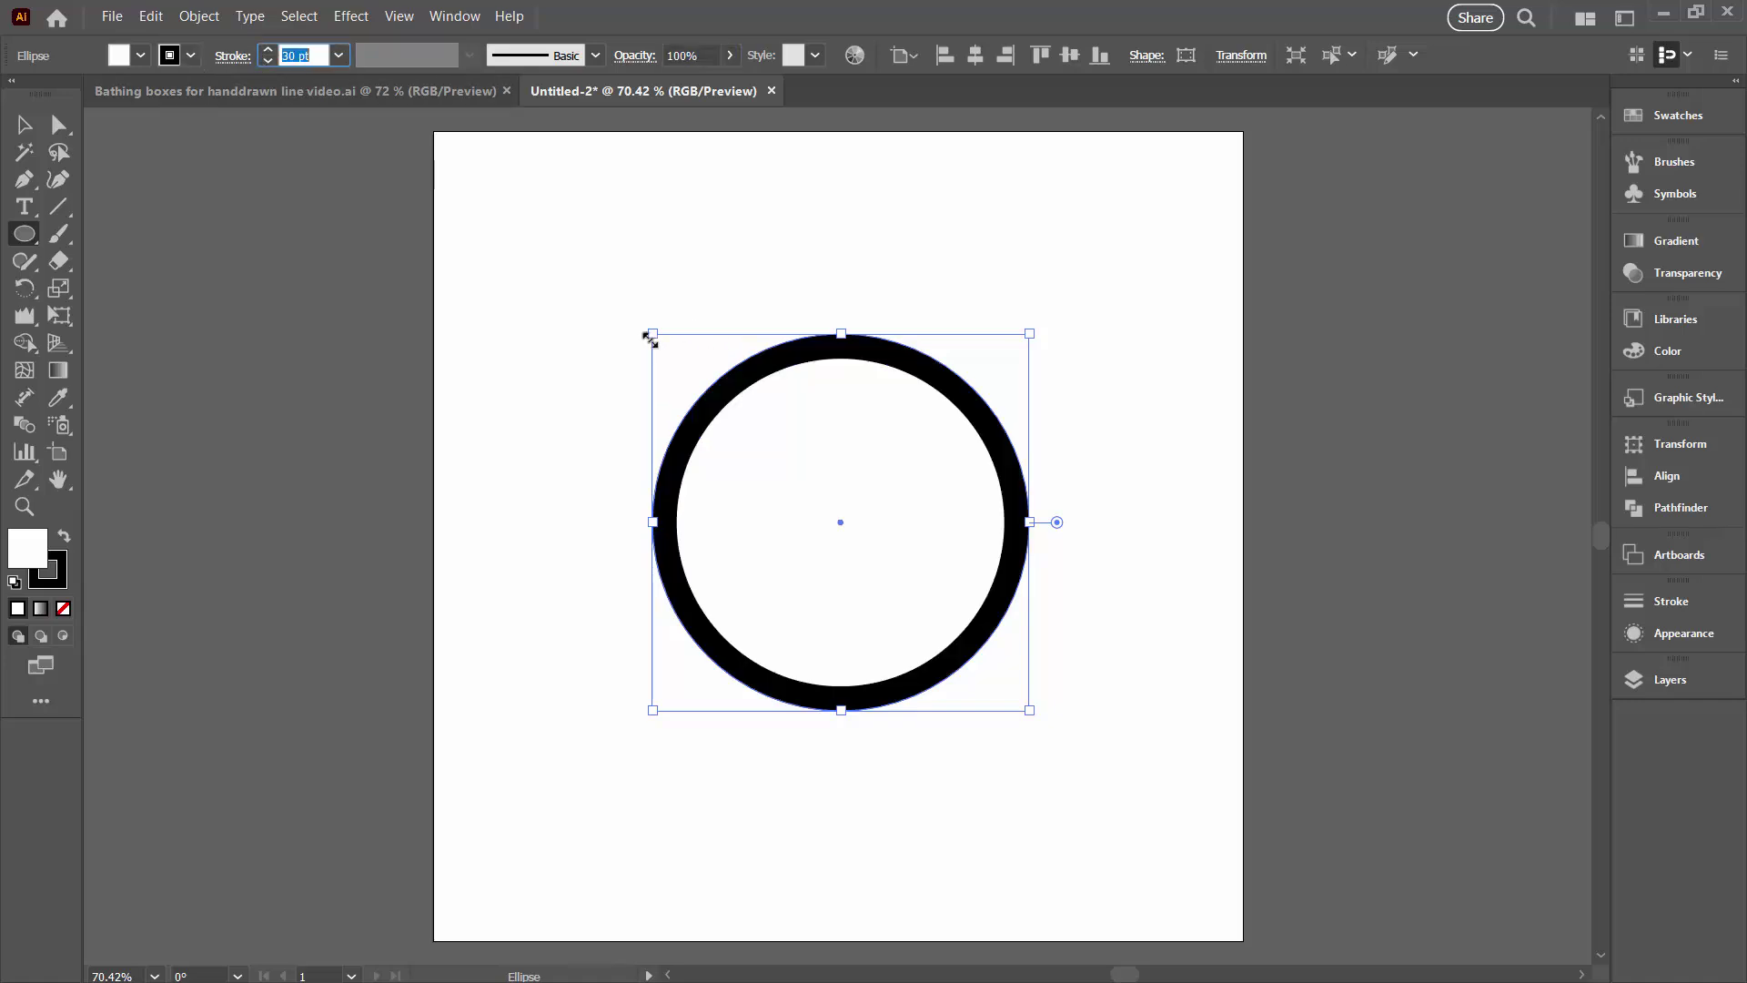
pyautogui.click(141, 56)
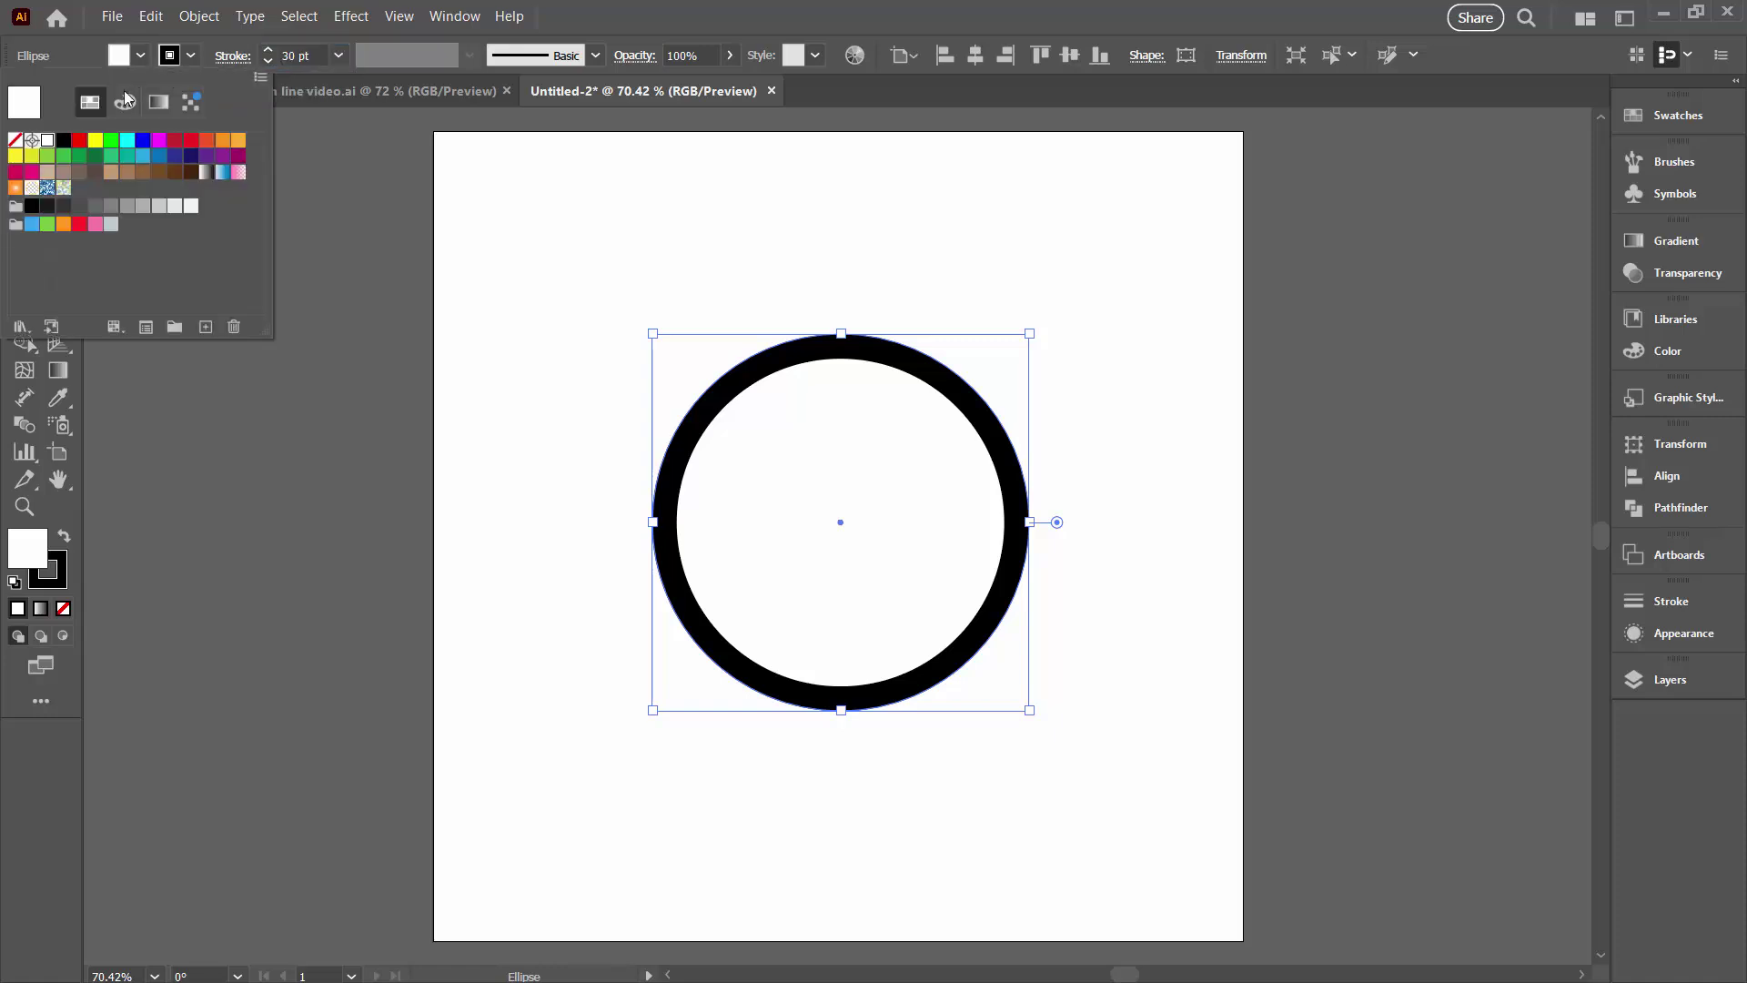
pyautogui.click(13, 140)
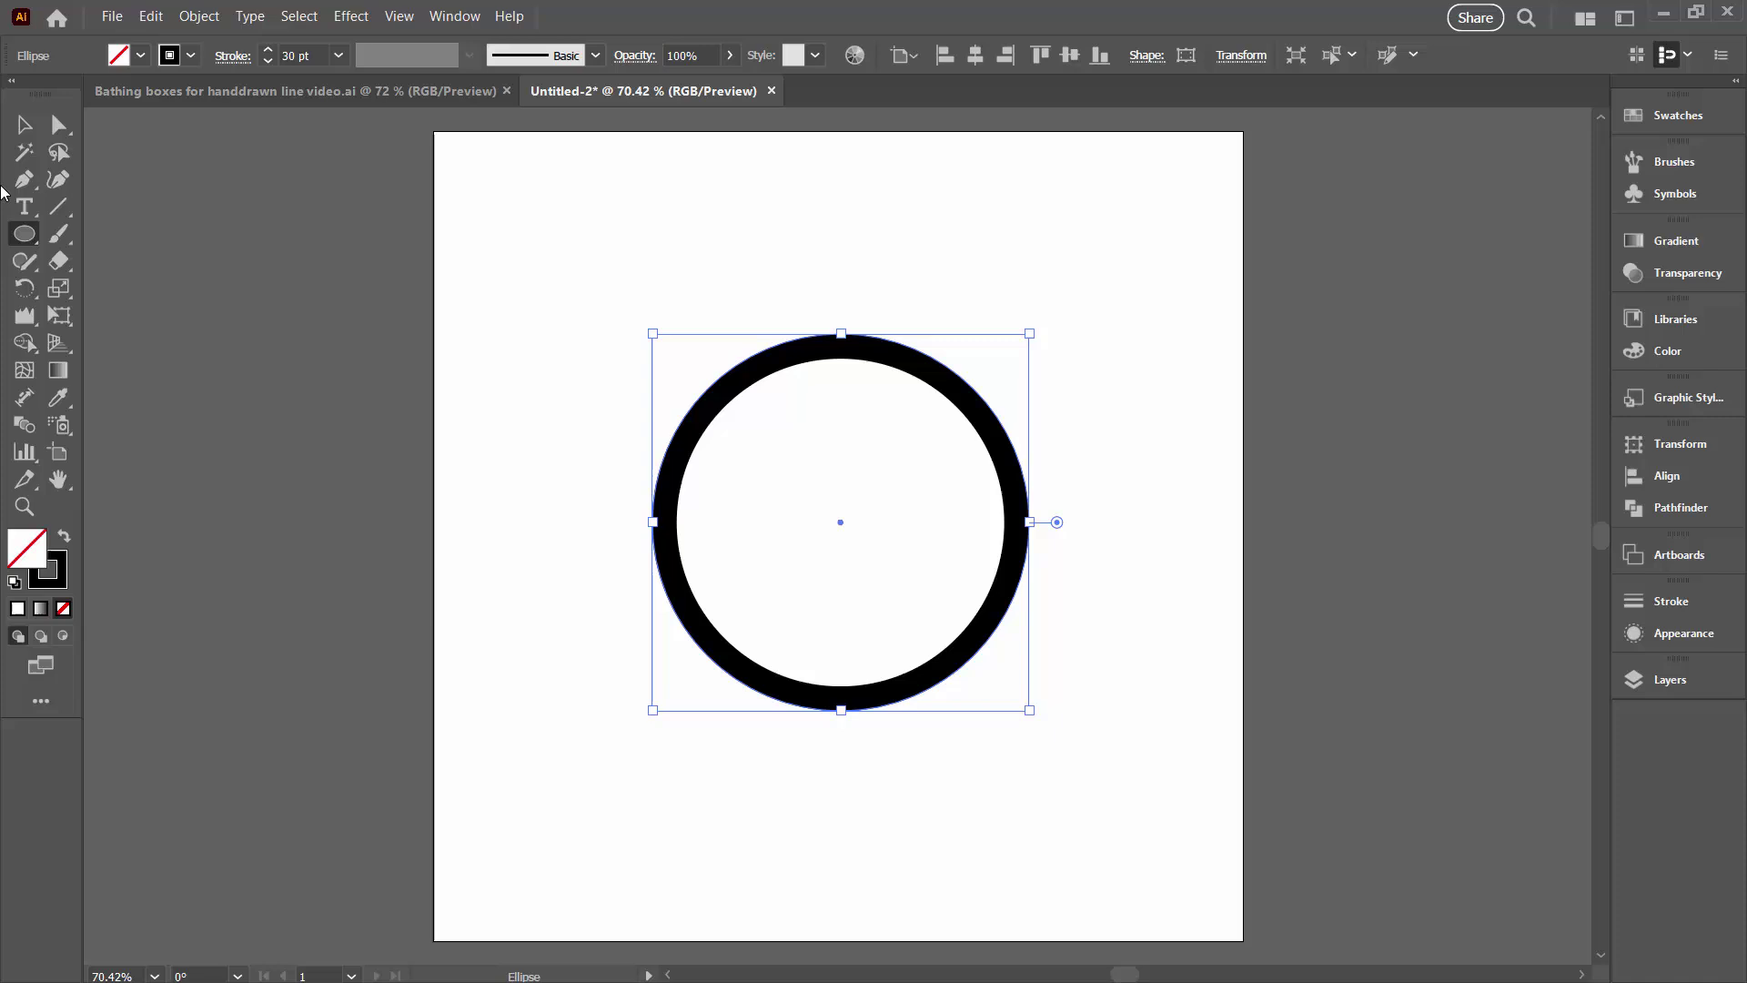
# Step: Add a diagonal line across the circle and a square overlapping its lower left
pyautogui.press('\\')
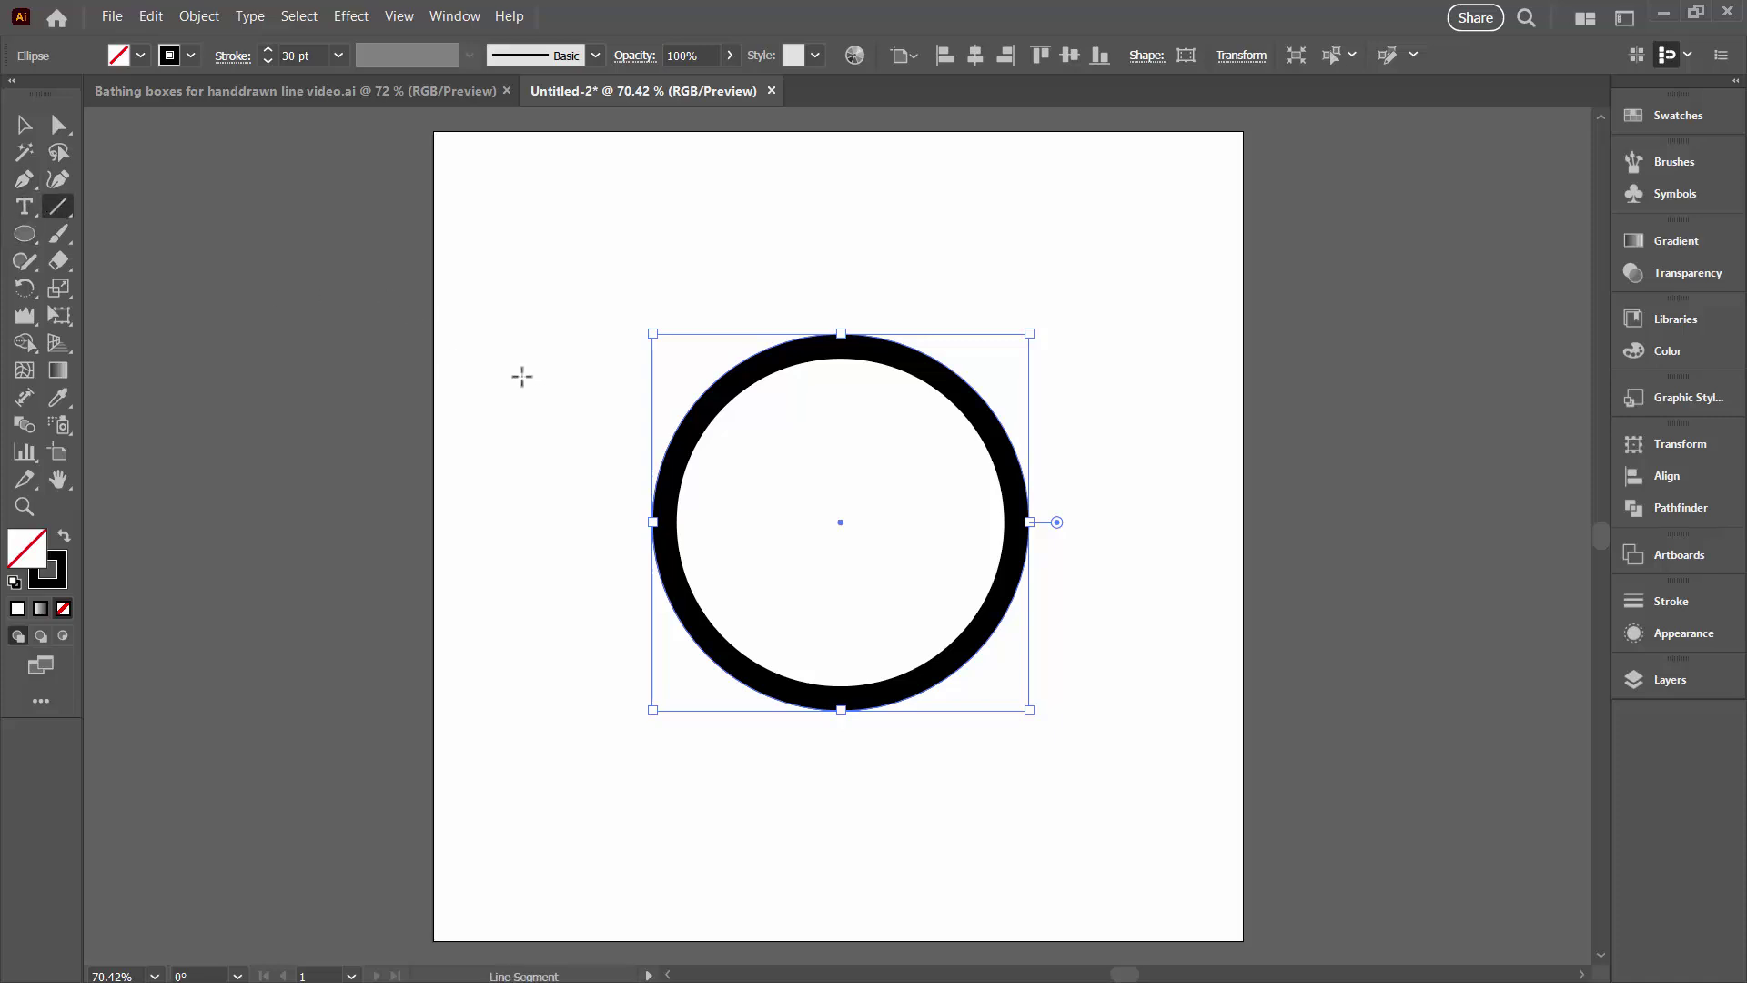
pyautogui.moveTo(516, 367); pyautogui.dragTo(1210, 686)
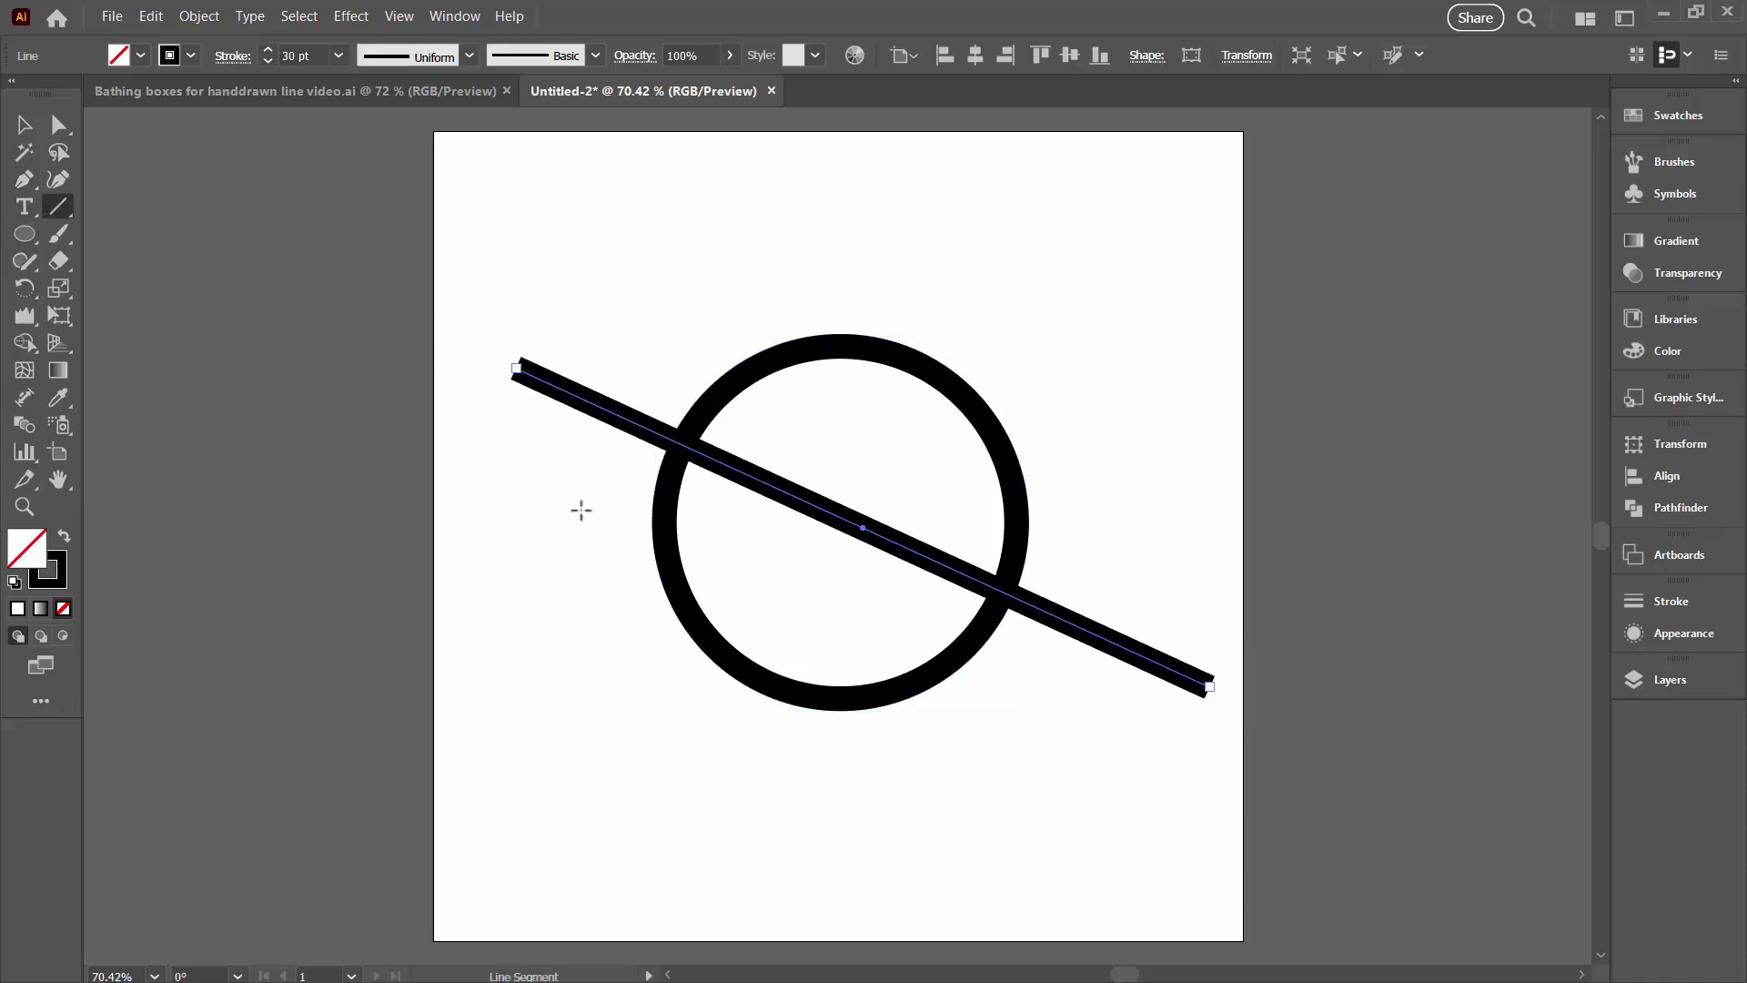
pyautogui.moveTo(25, 238); pyautogui.dragTo(109, 239)
pyautogui.moveTo(506, 579); pyautogui.dragTo(793, 832)
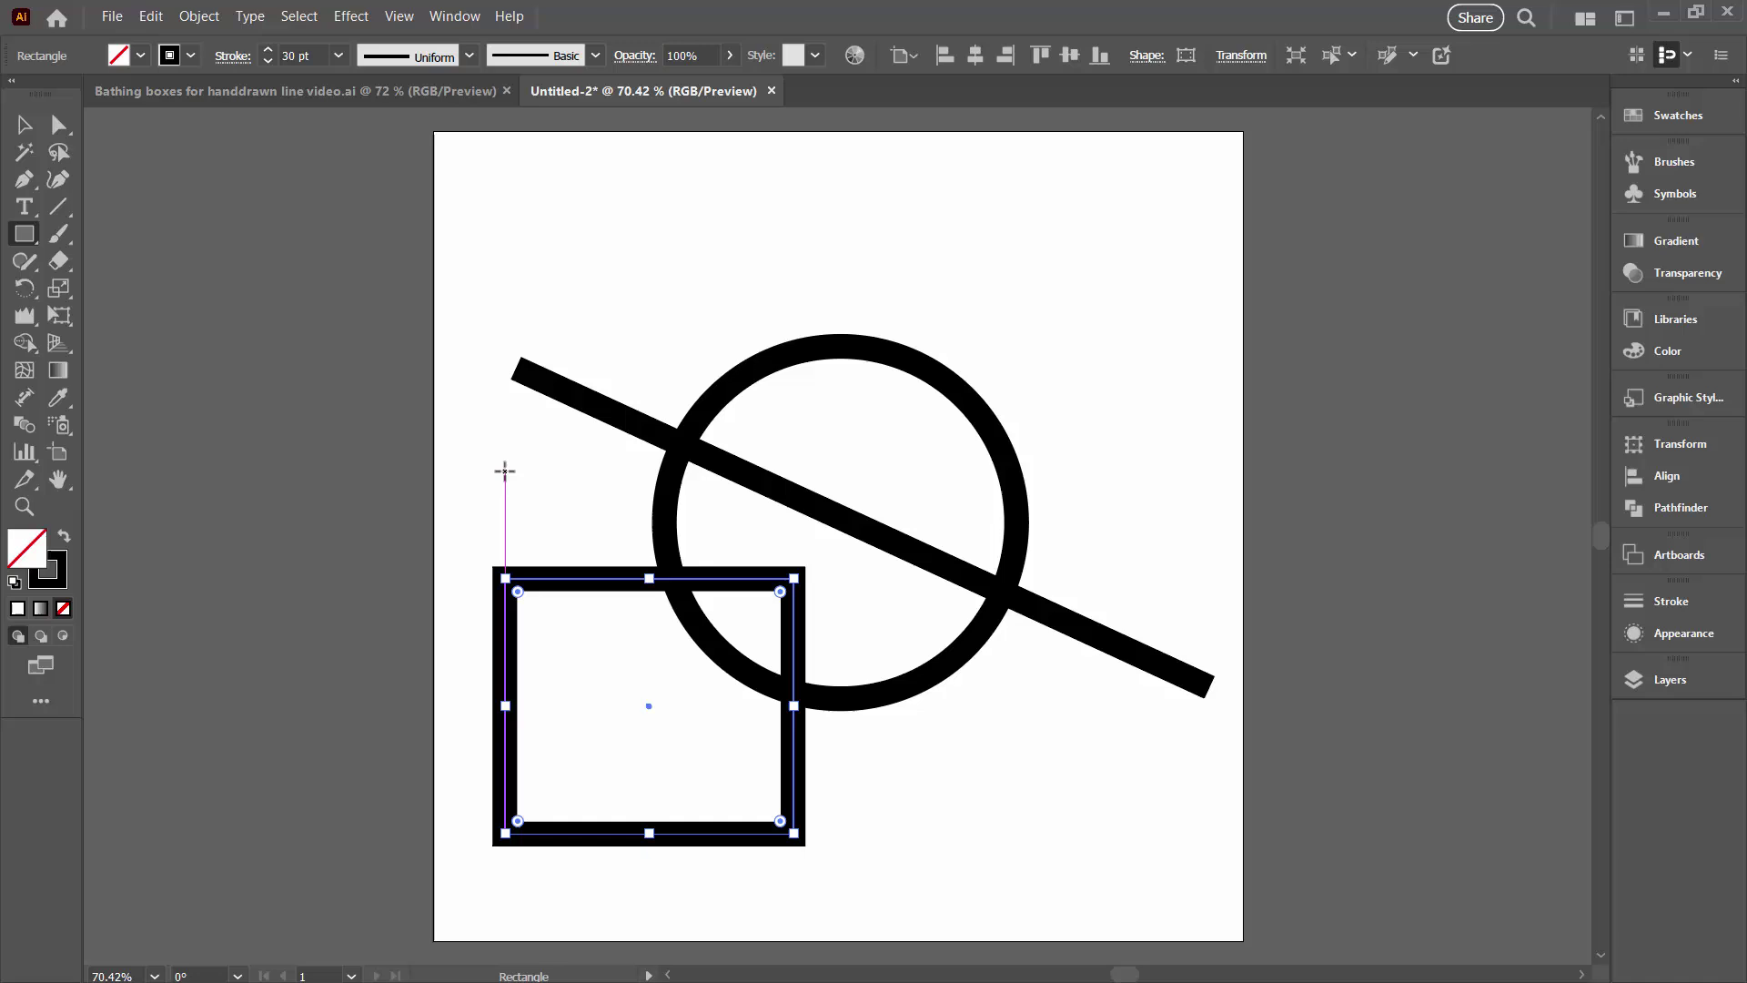
# Step: Select the line, circle and square and give their strokes Round Caps
pyautogui.click(23, 126)
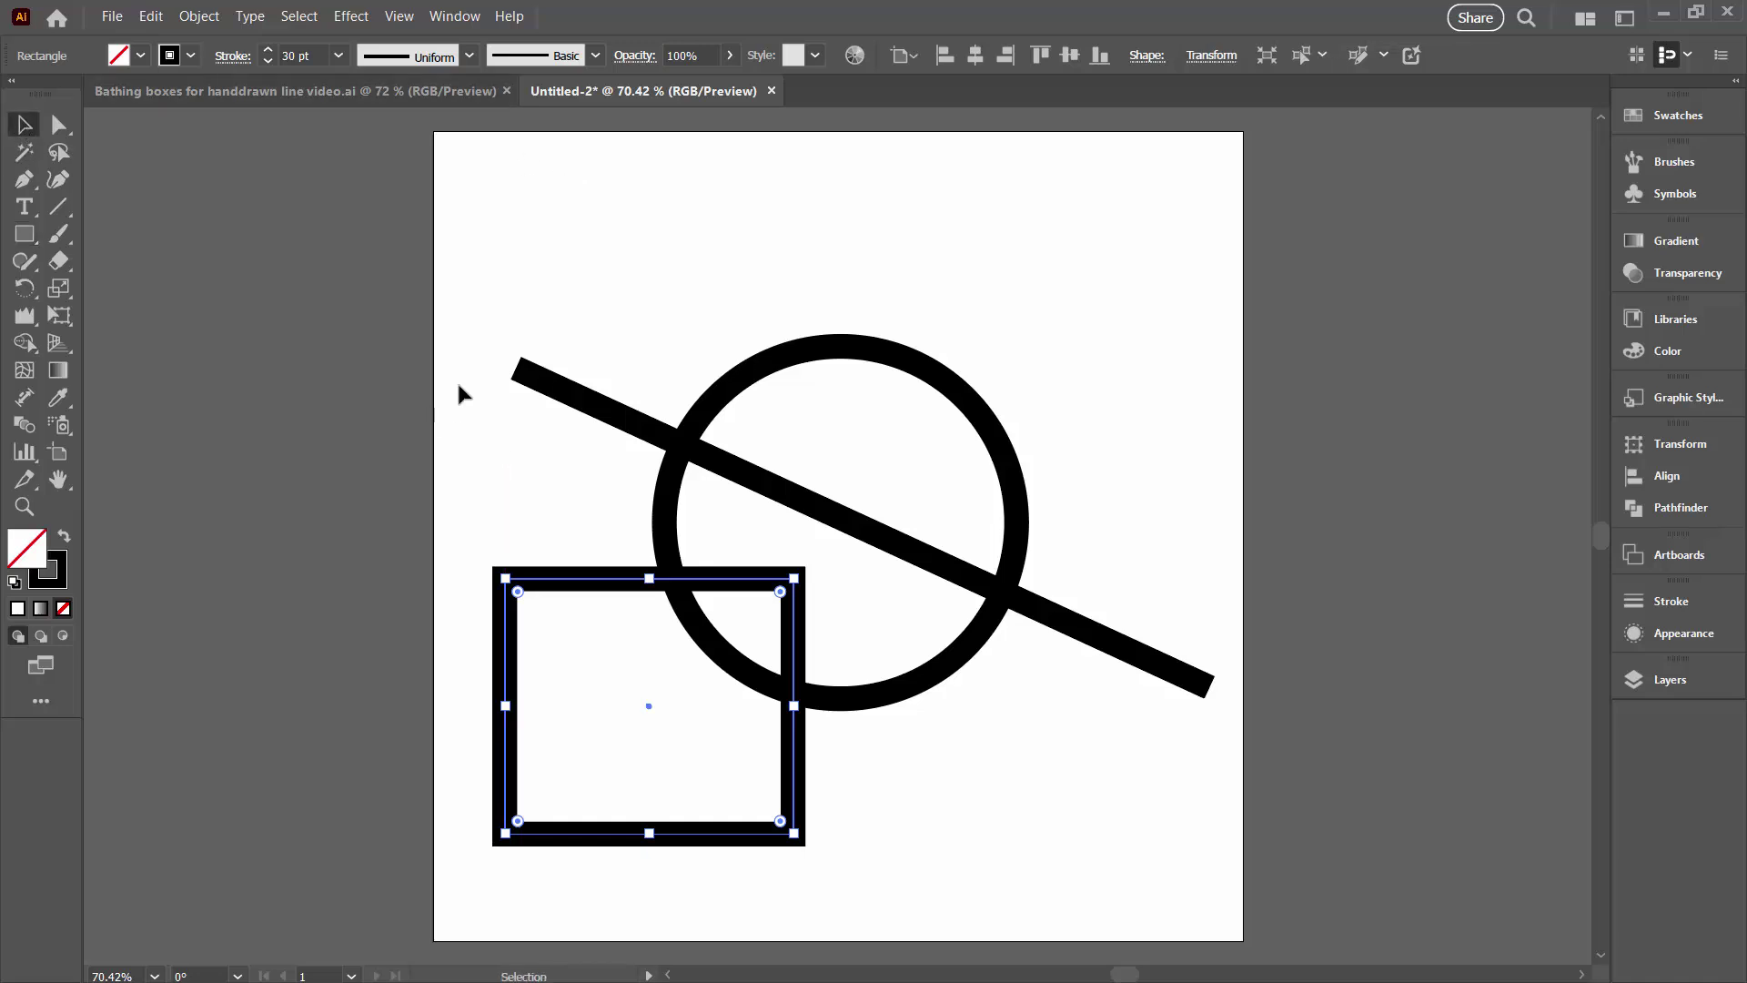
pyautogui.moveTo(489, 314); pyautogui.dragTo(1065, 733)
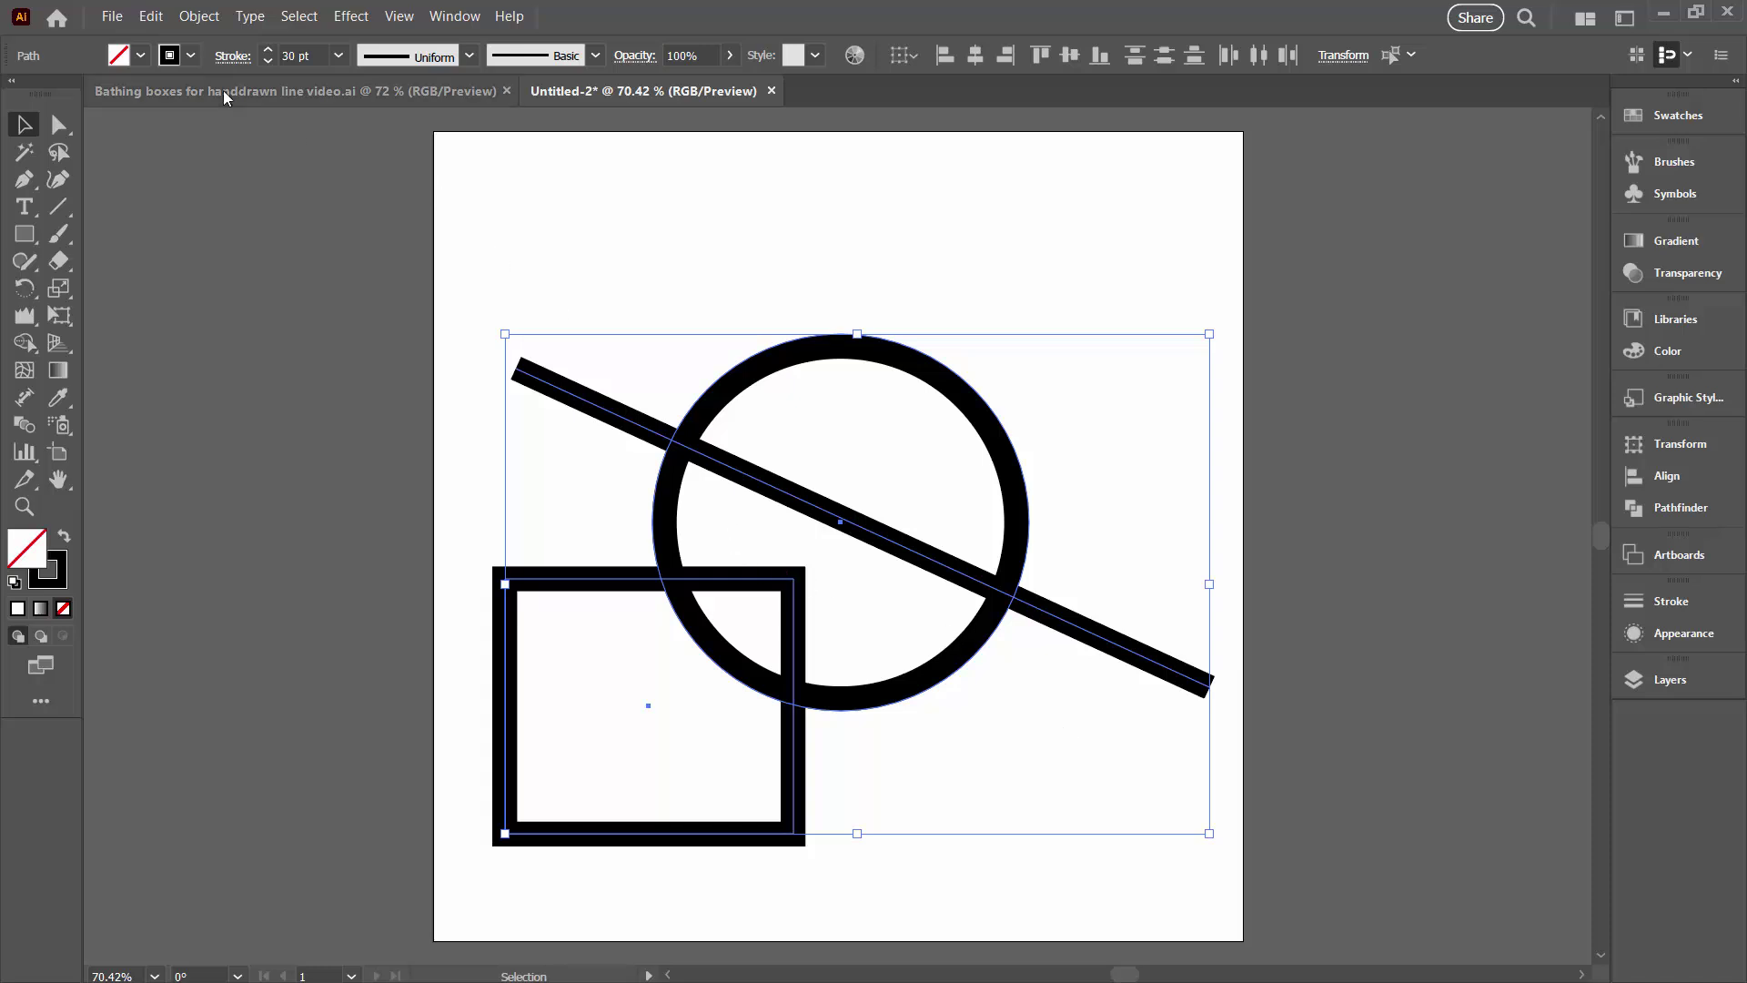
pyautogui.click(234, 57)
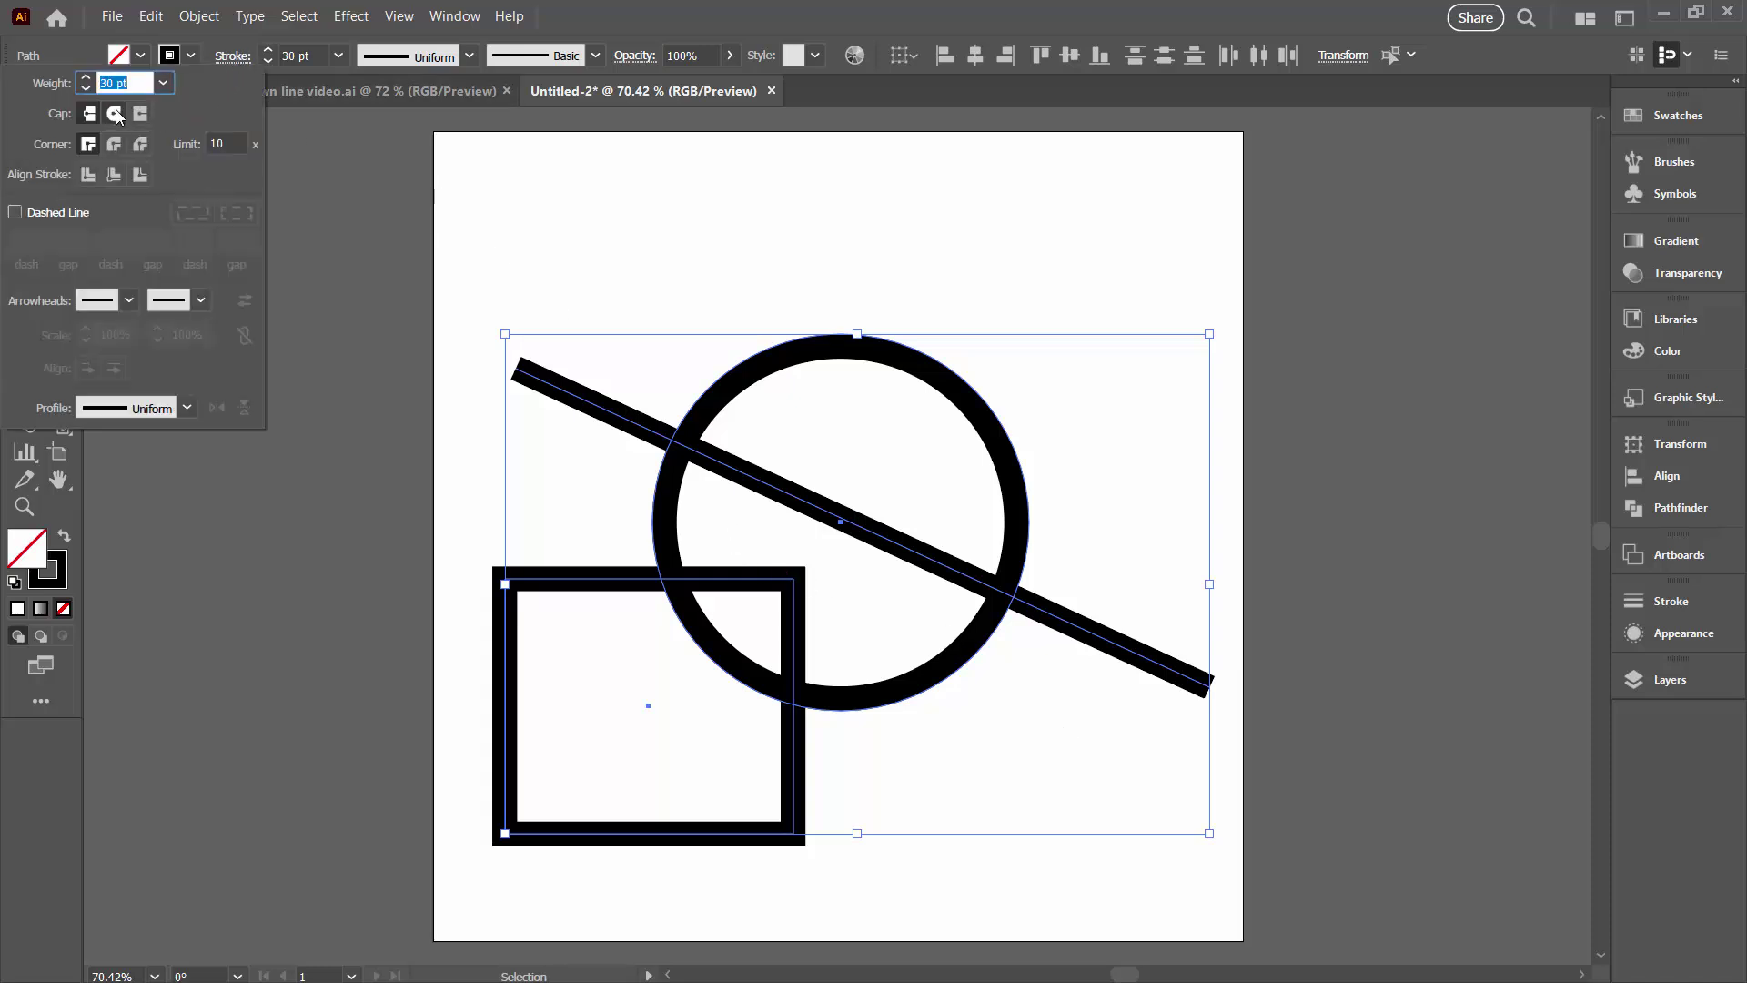
pyautogui.click(115, 113)
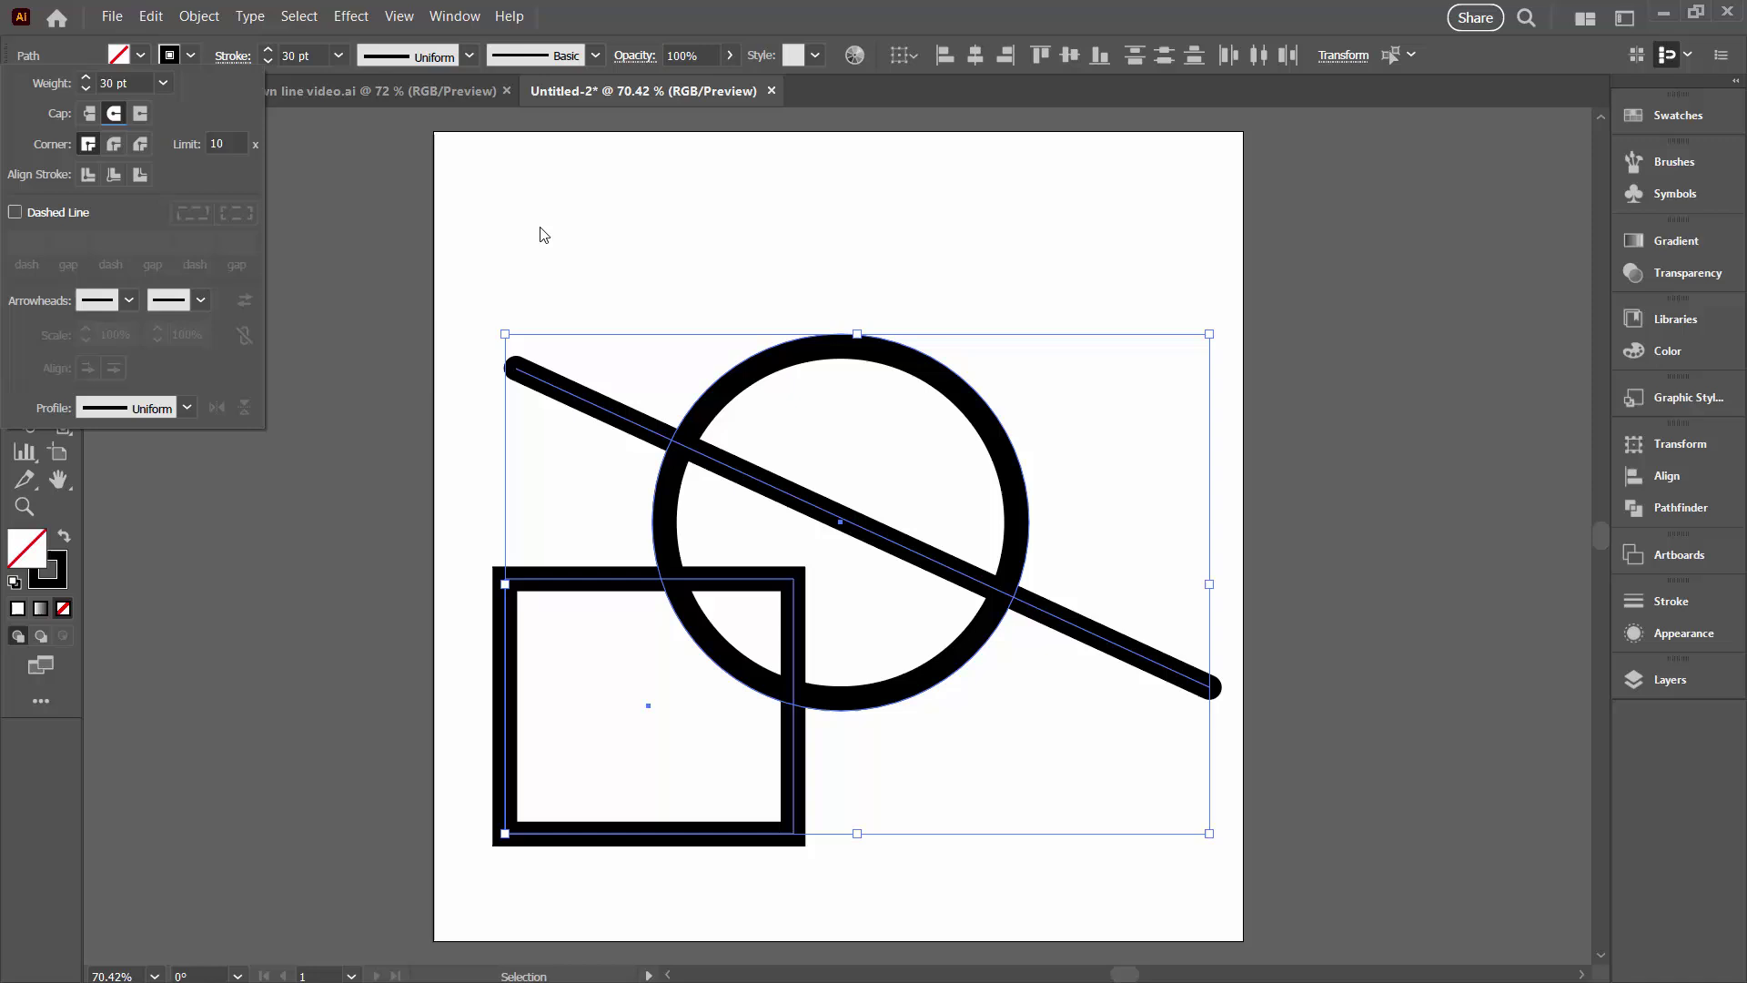
pyautogui.press('Escape')
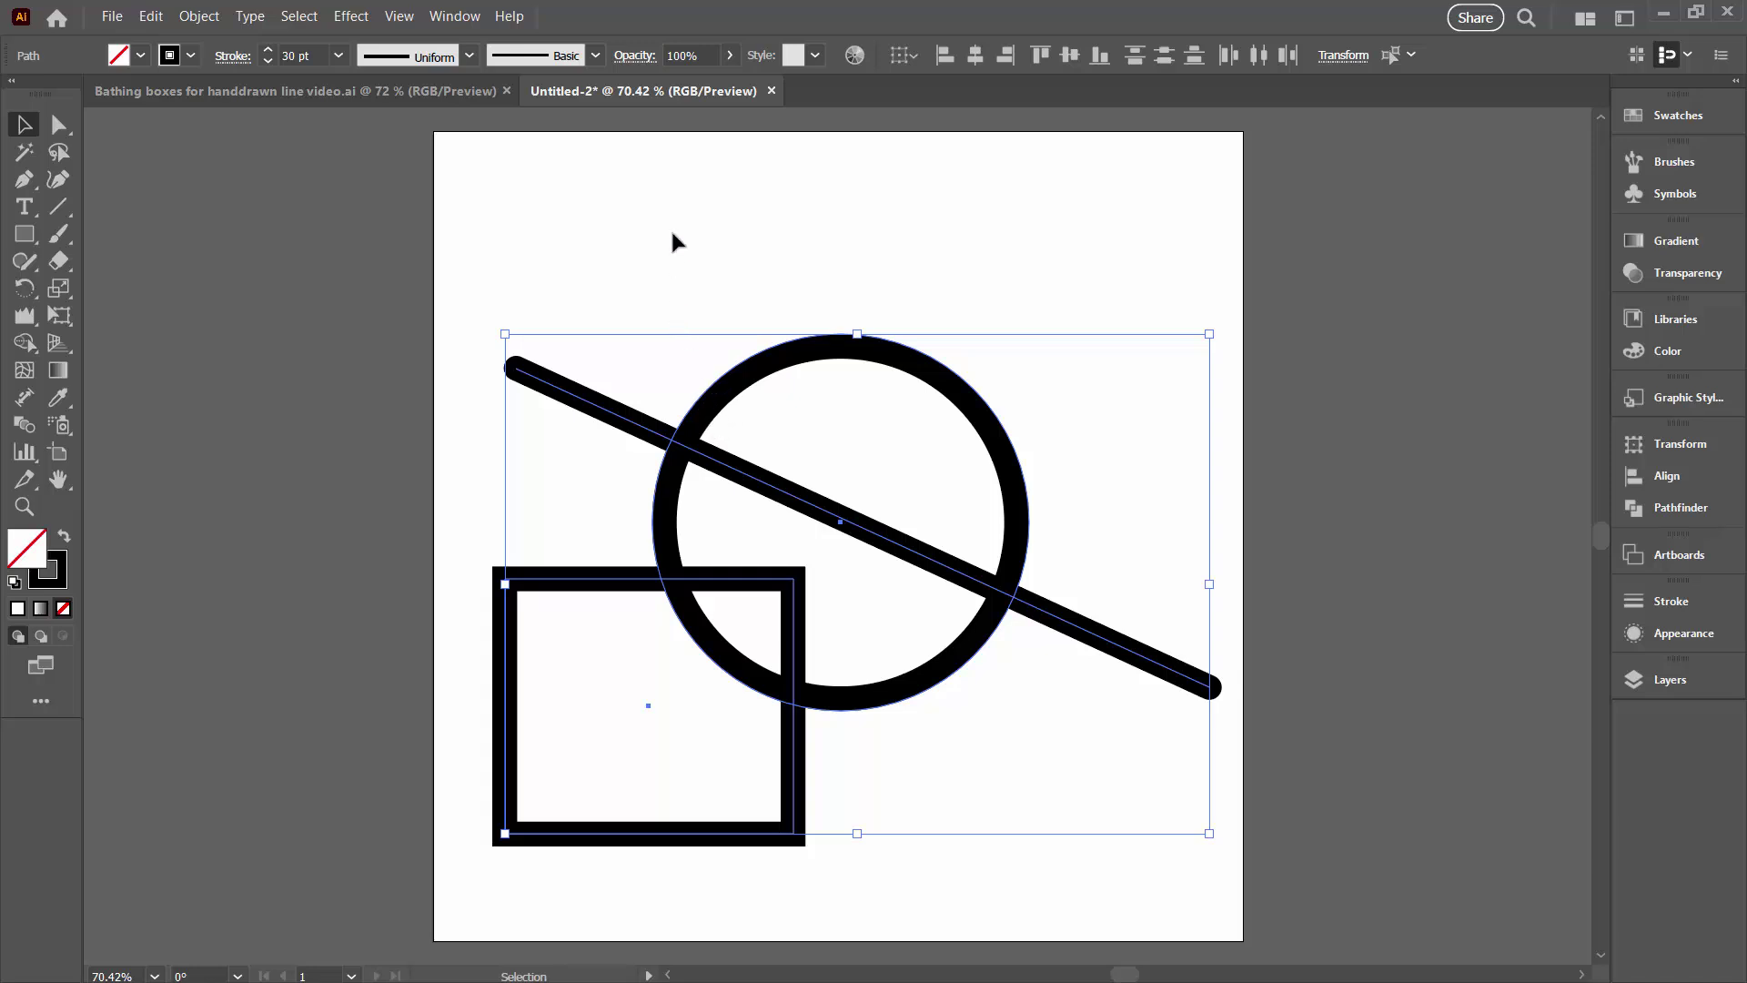
# Step: Apply a Gaussian Blur with a 6.6541-pixel radius to the selected shapes
pyautogui.click(351, 18)
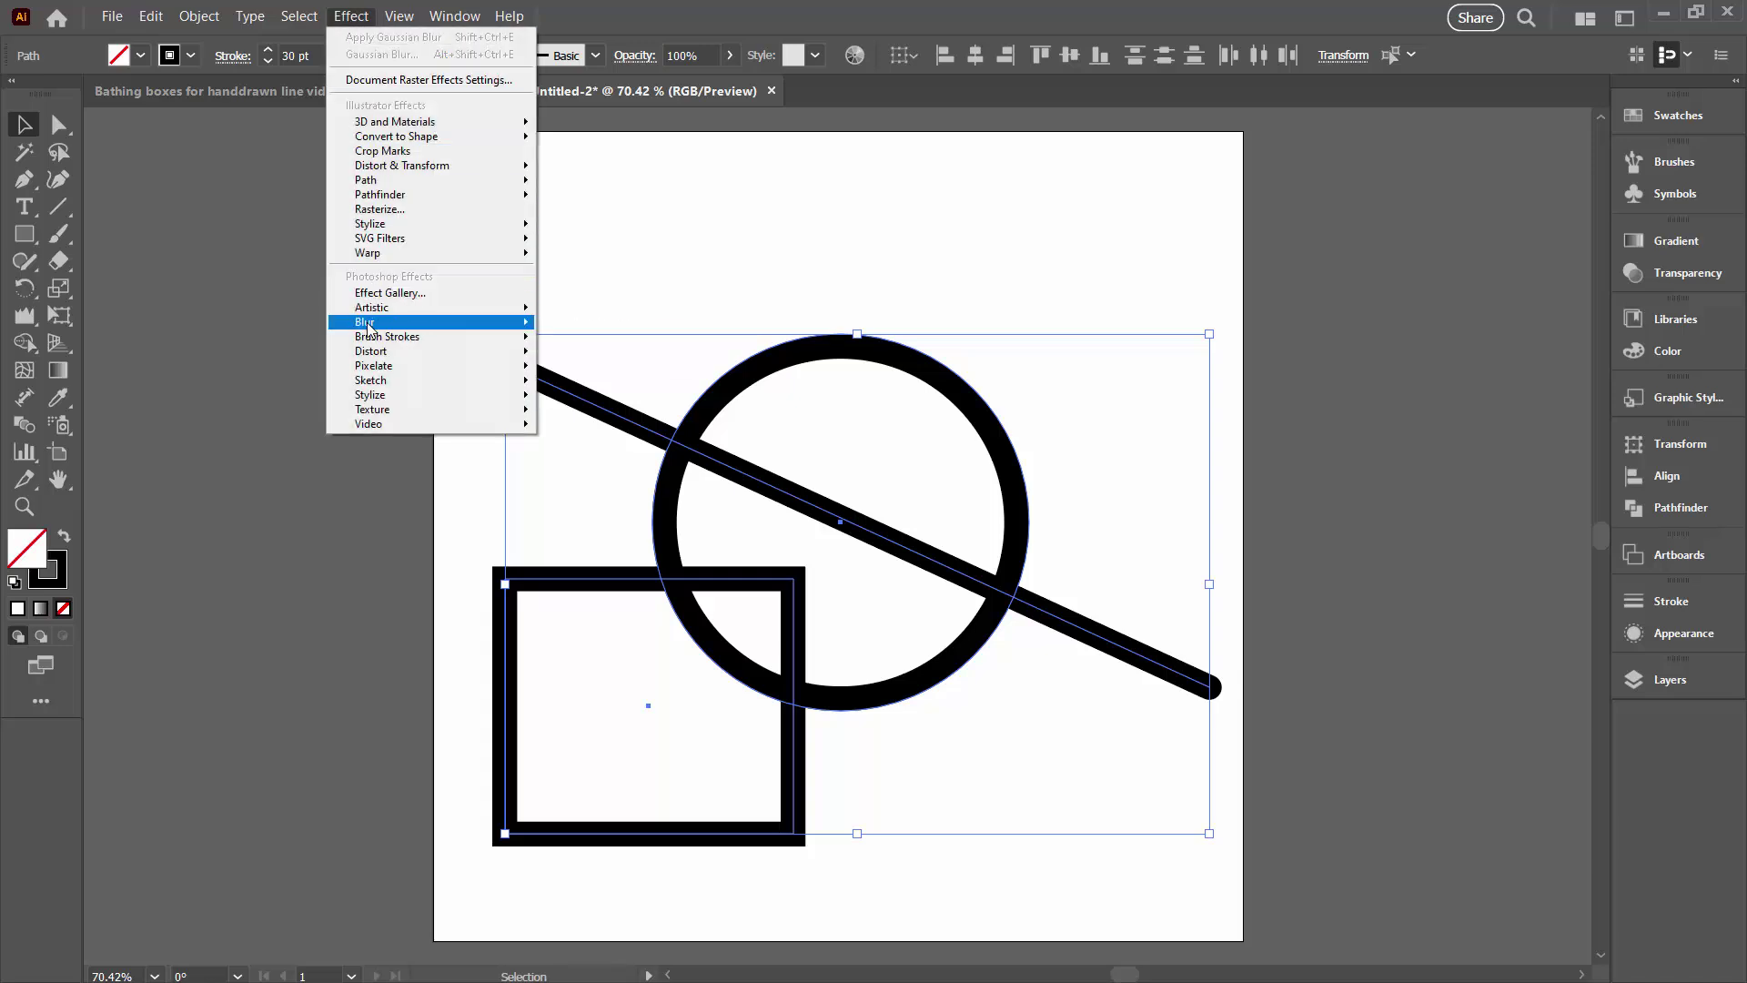
pyautogui.moveTo(437, 321)
pyautogui.click(601, 324)
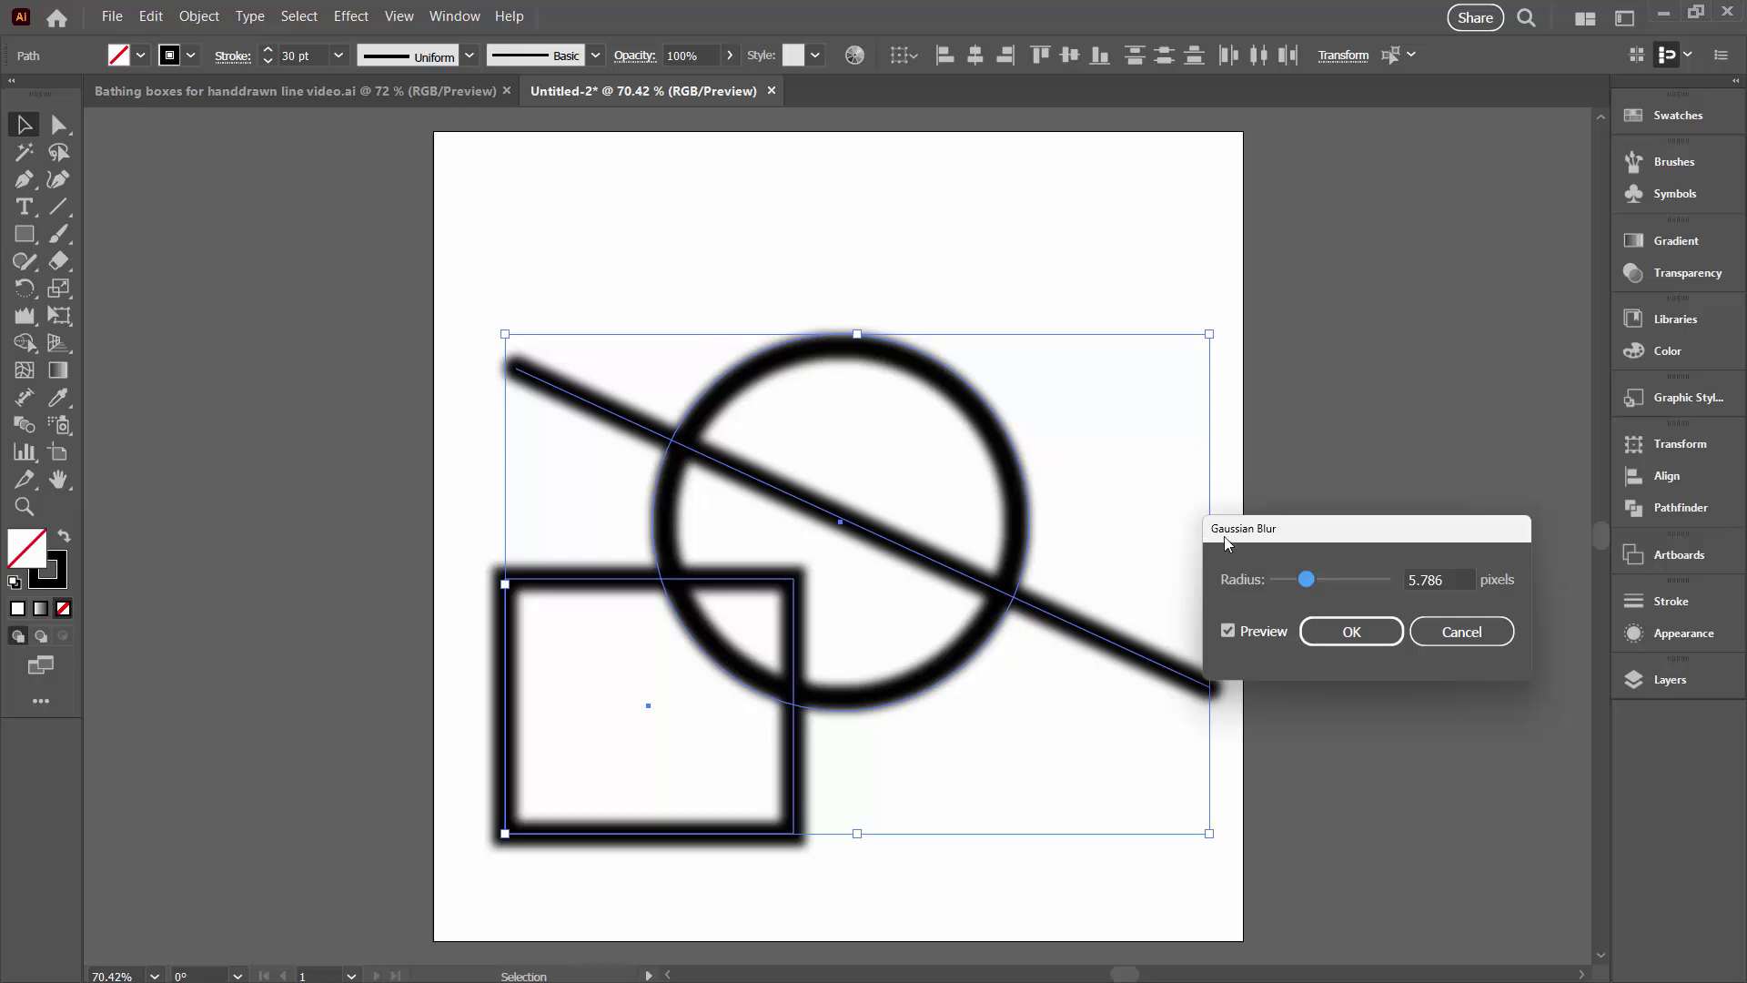
pyautogui.moveTo(1278, 529); pyautogui.dragTo(1260, 335)
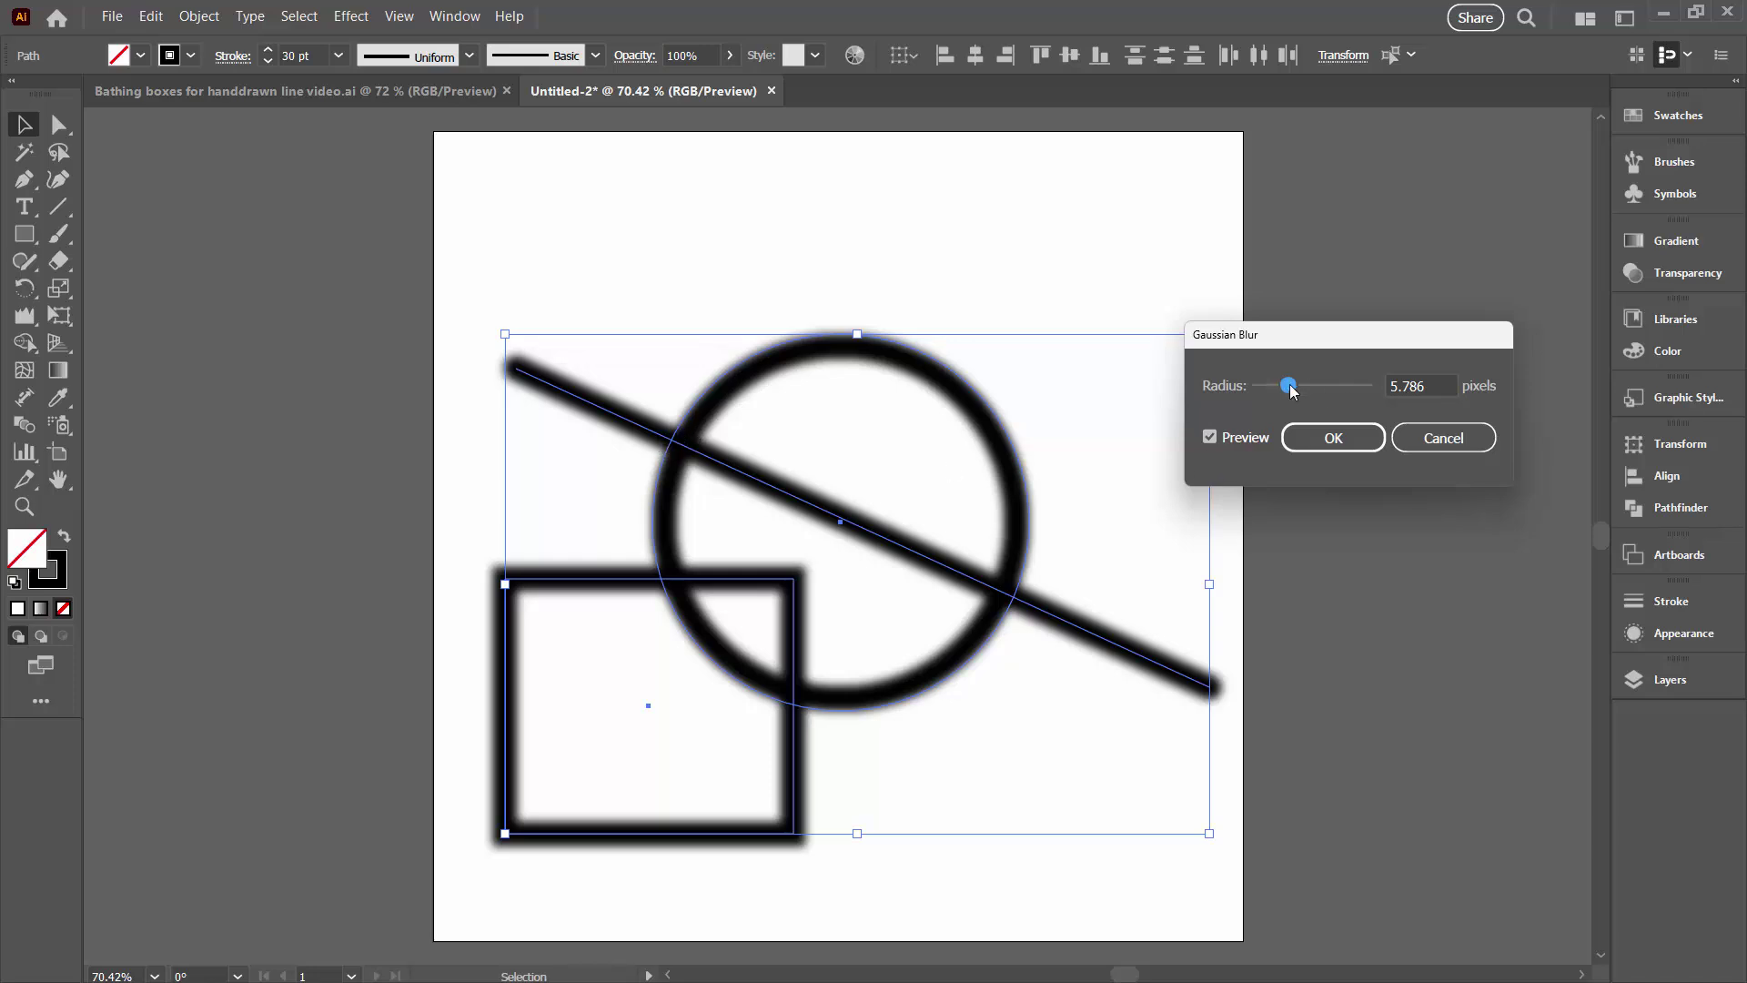
pyautogui.moveTo(1292, 389); pyautogui.dragTo(1296, 391)
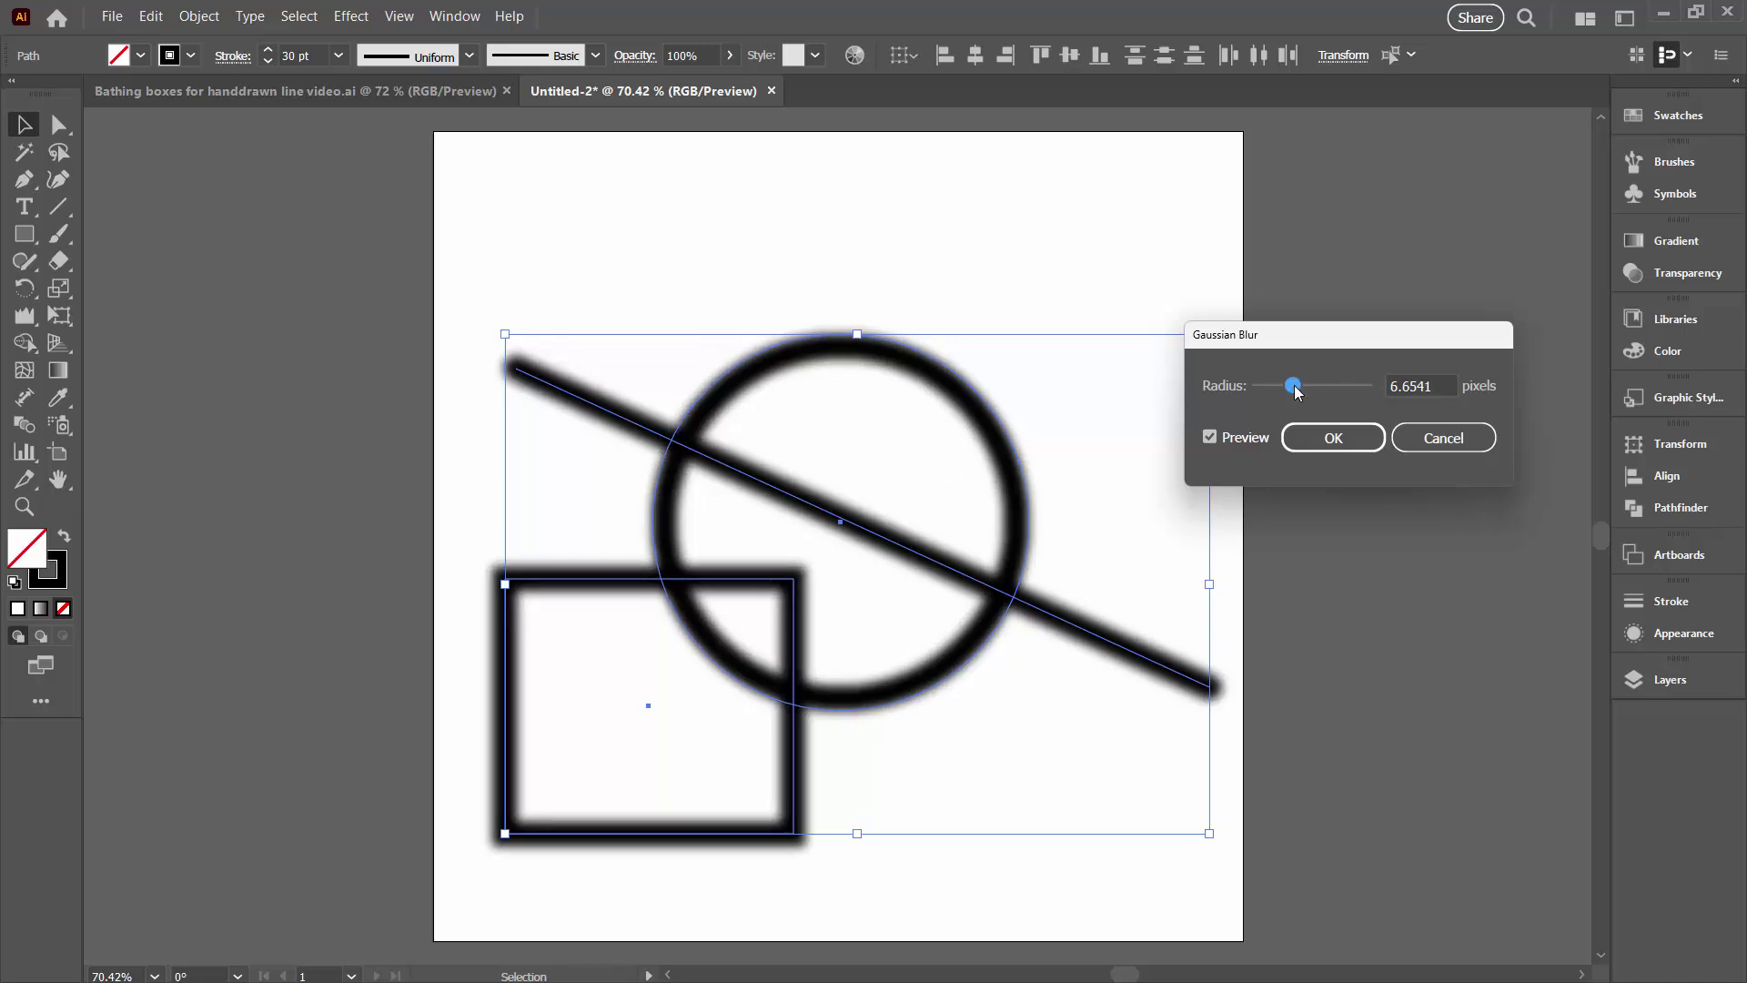
pyautogui.click(1315, 445)
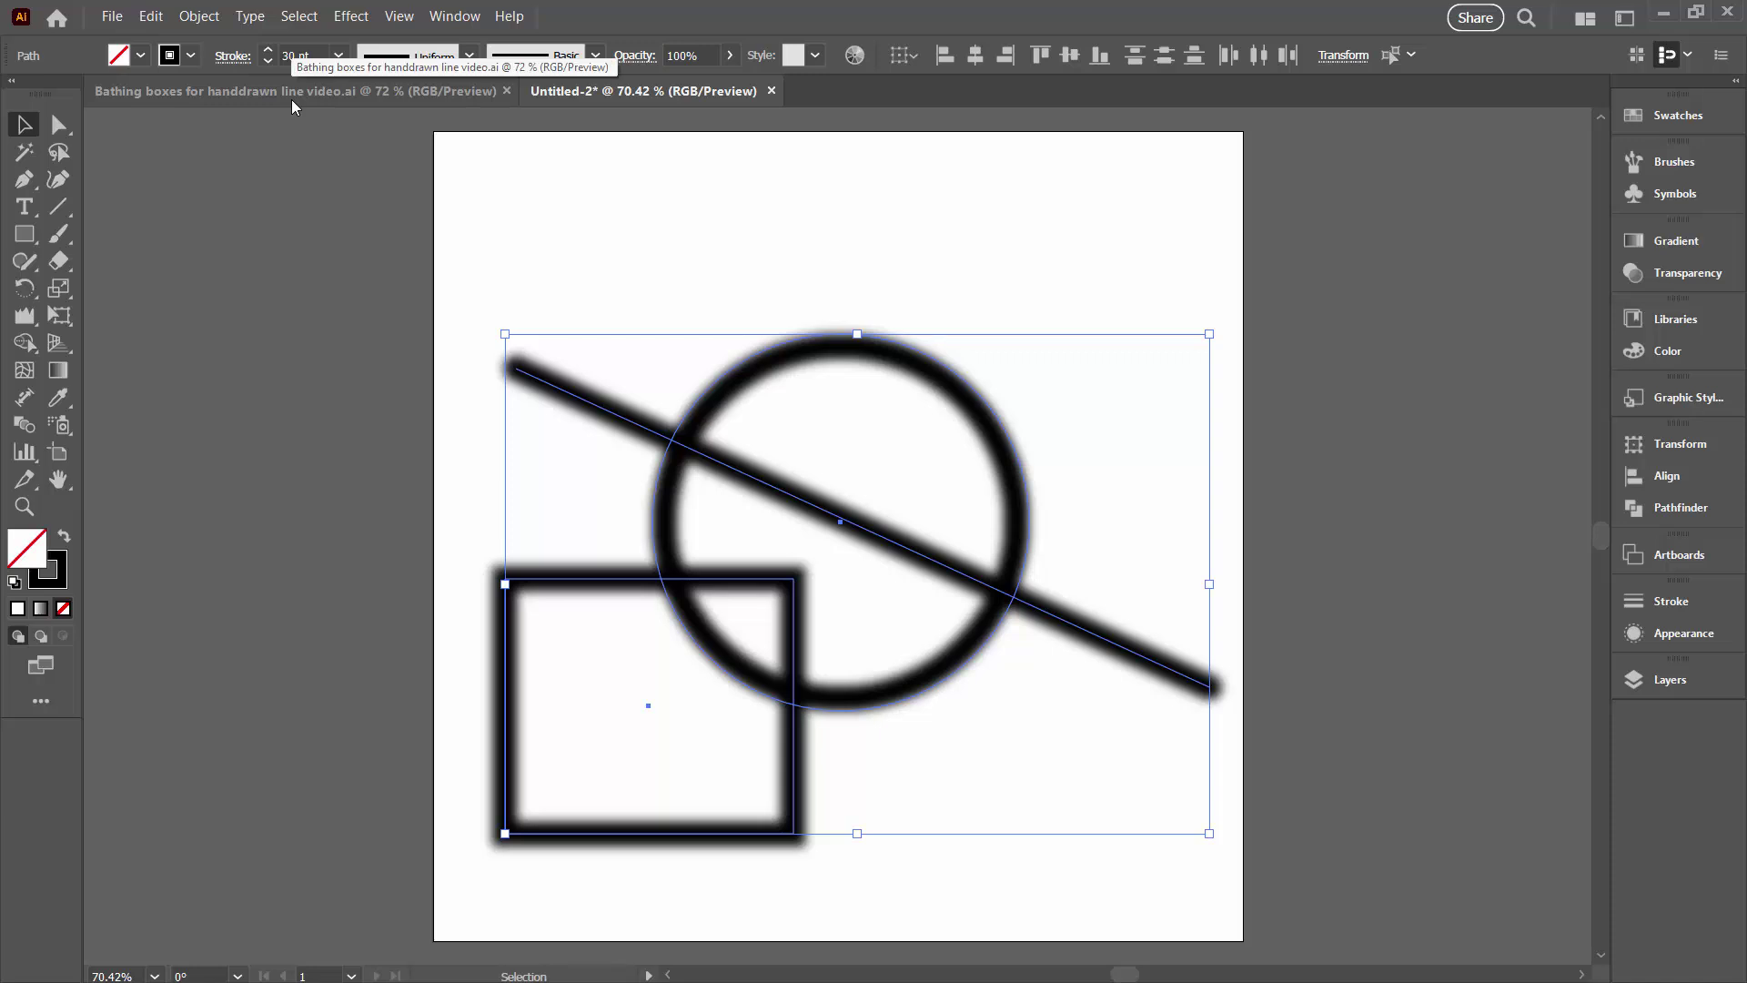
# Step: Rasterize the blurred artwork at High (300 ppi) resolution
pyautogui.click(200, 18)
pyautogui.click(253, 320)
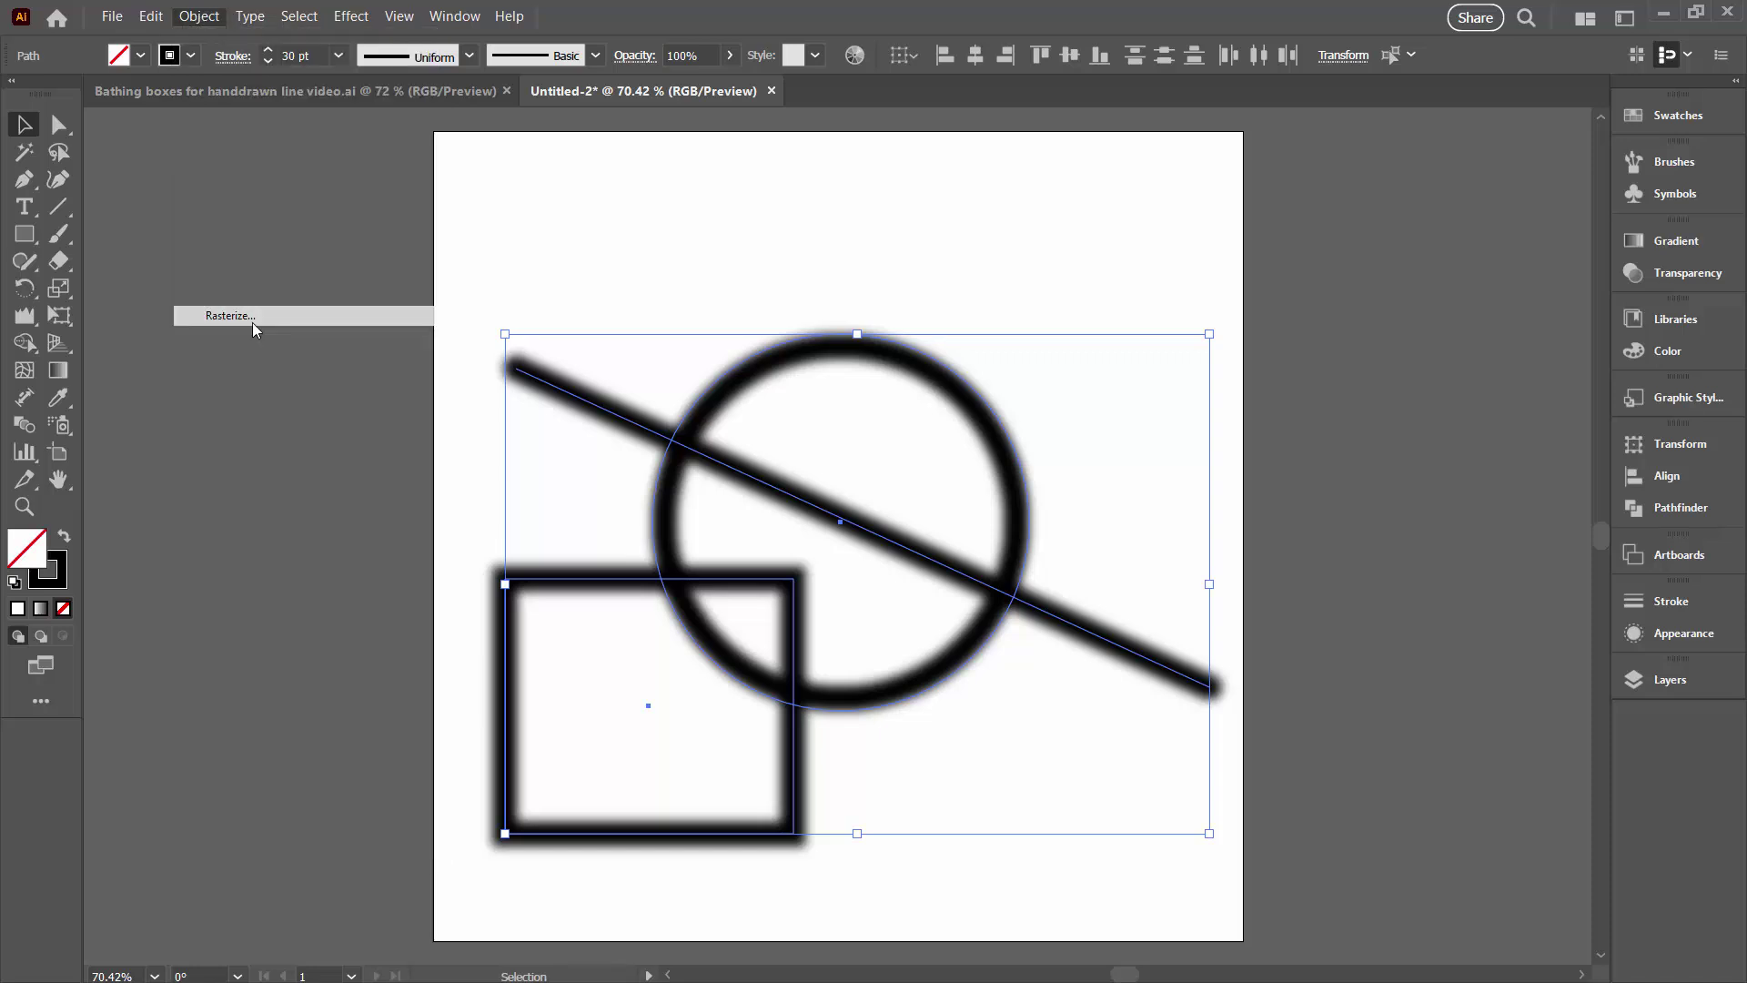
pyautogui.click(1040, 356)
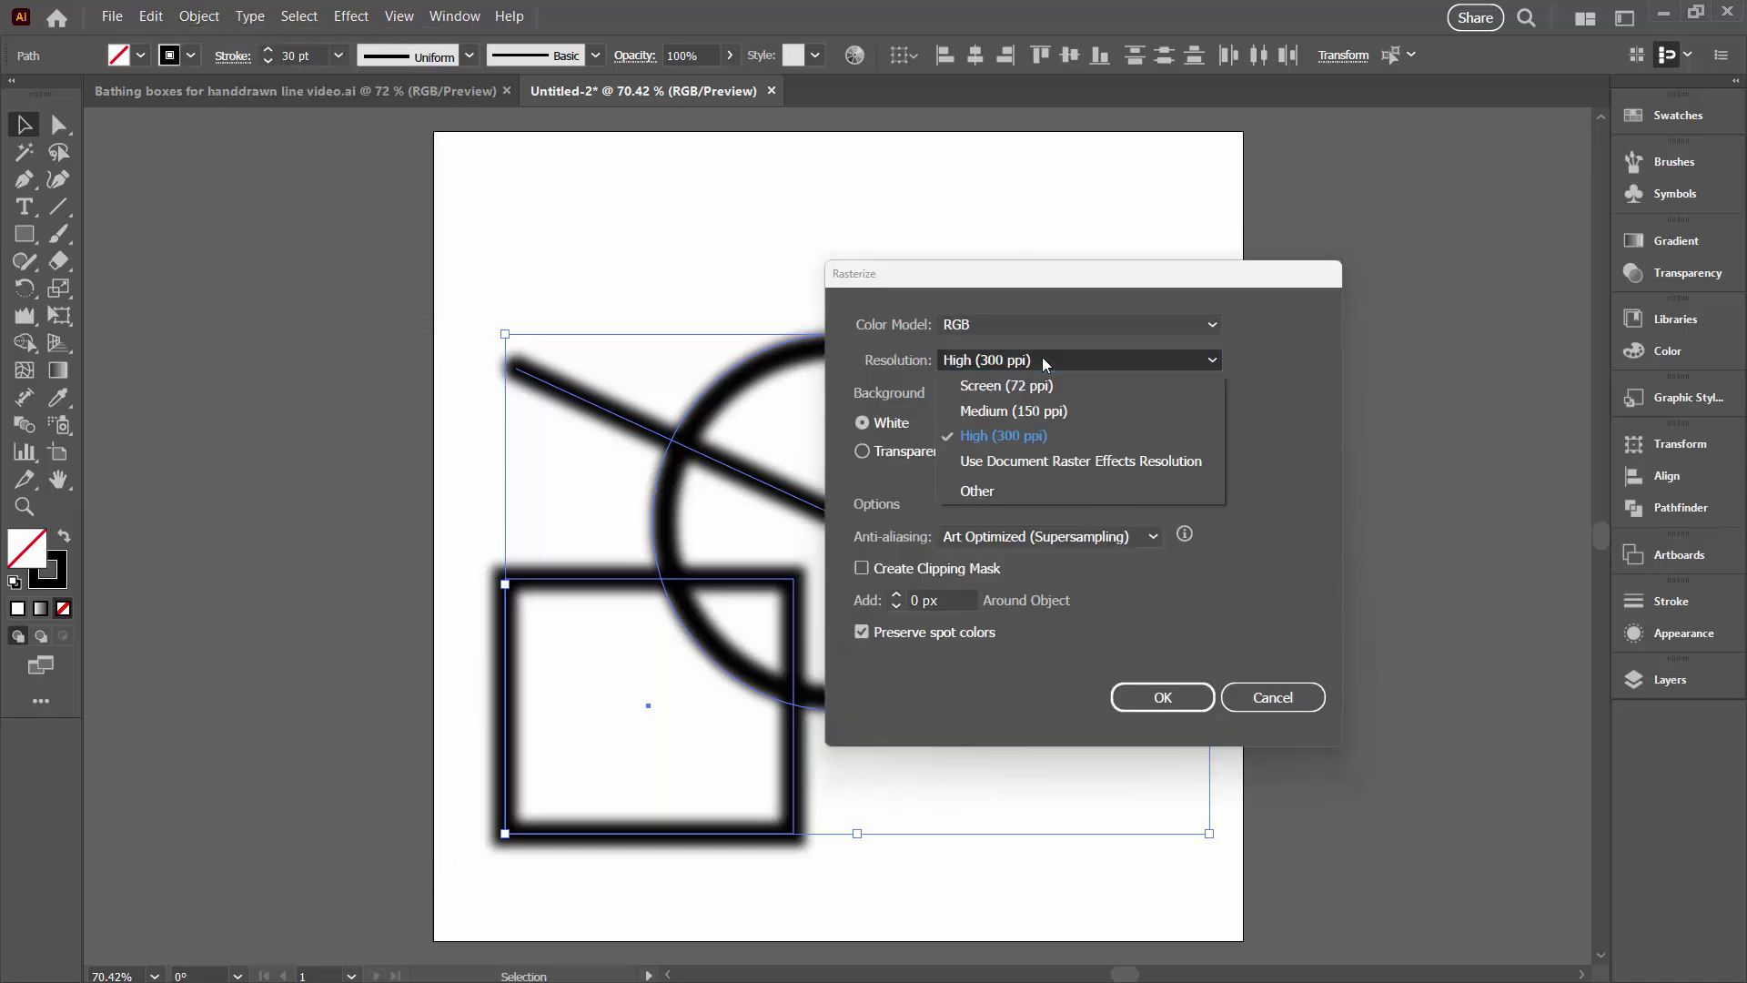
pyautogui.click(979, 438)
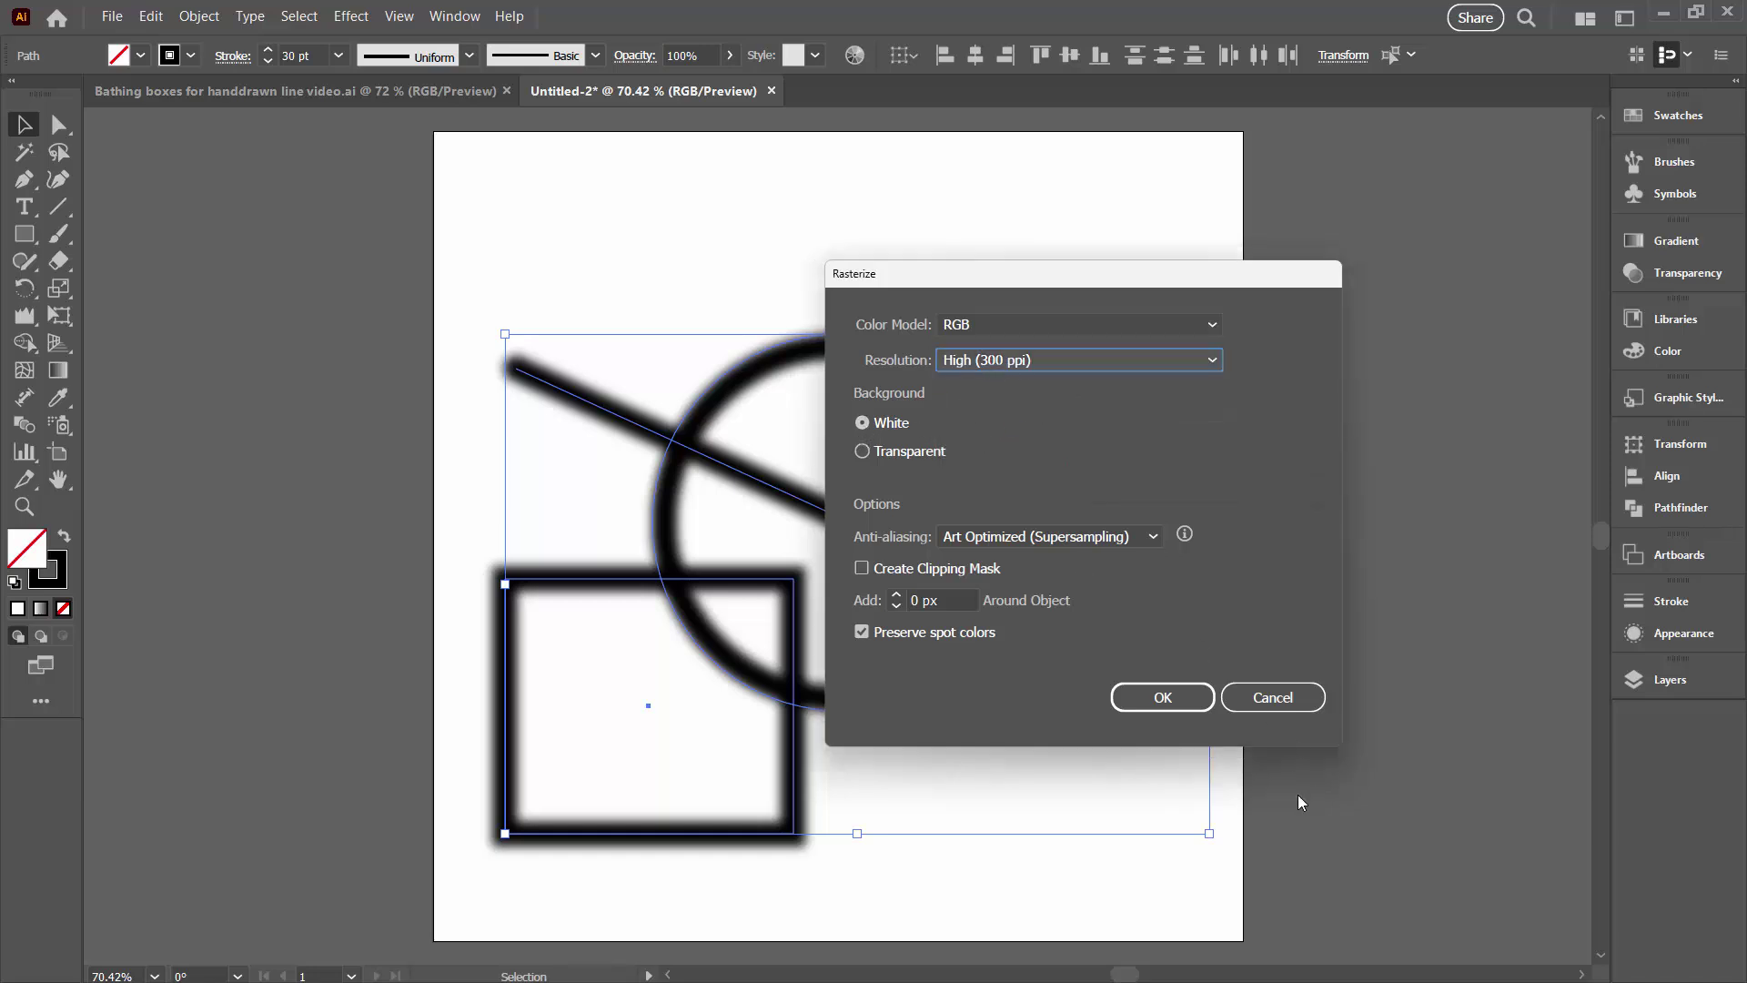
pyautogui.click(1150, 702)
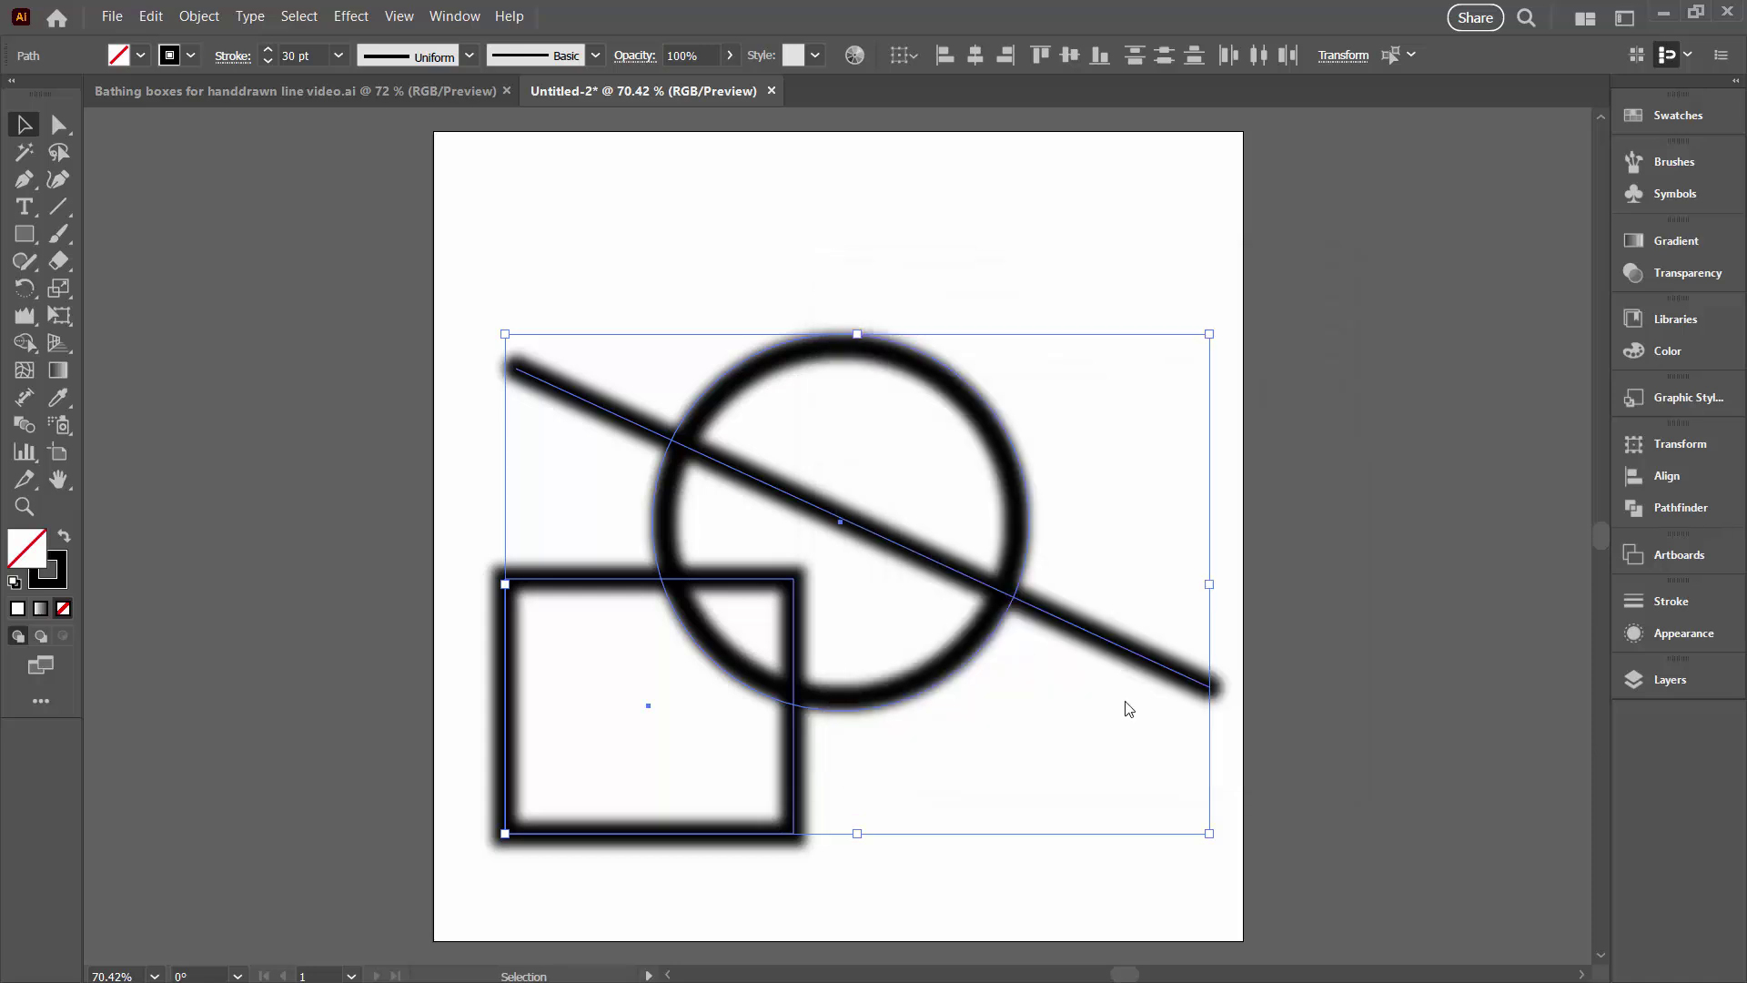
# Step: Expand Layer 1 in the Layers panel and select the <Image> entry
pyautogui.click(1666, 679)
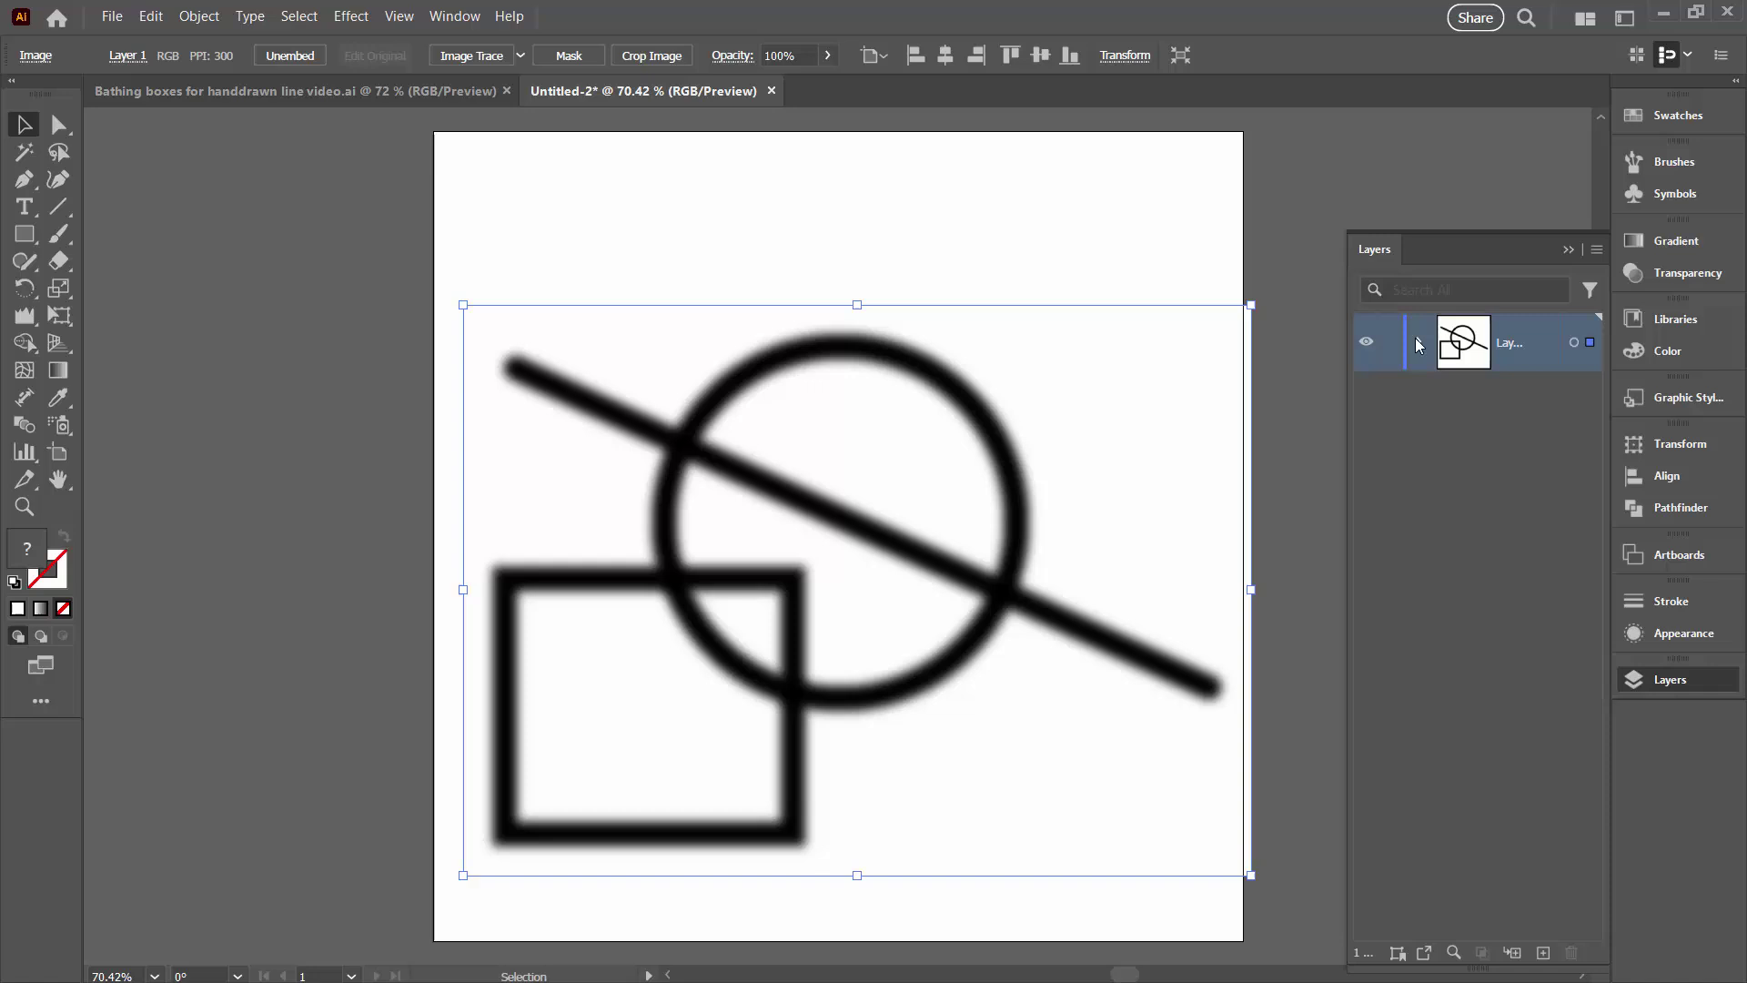
pyautogui.click(1417, 339)
pyautogui.moveTo(1330, 445); pyautogui.dragTo(1226, 450)
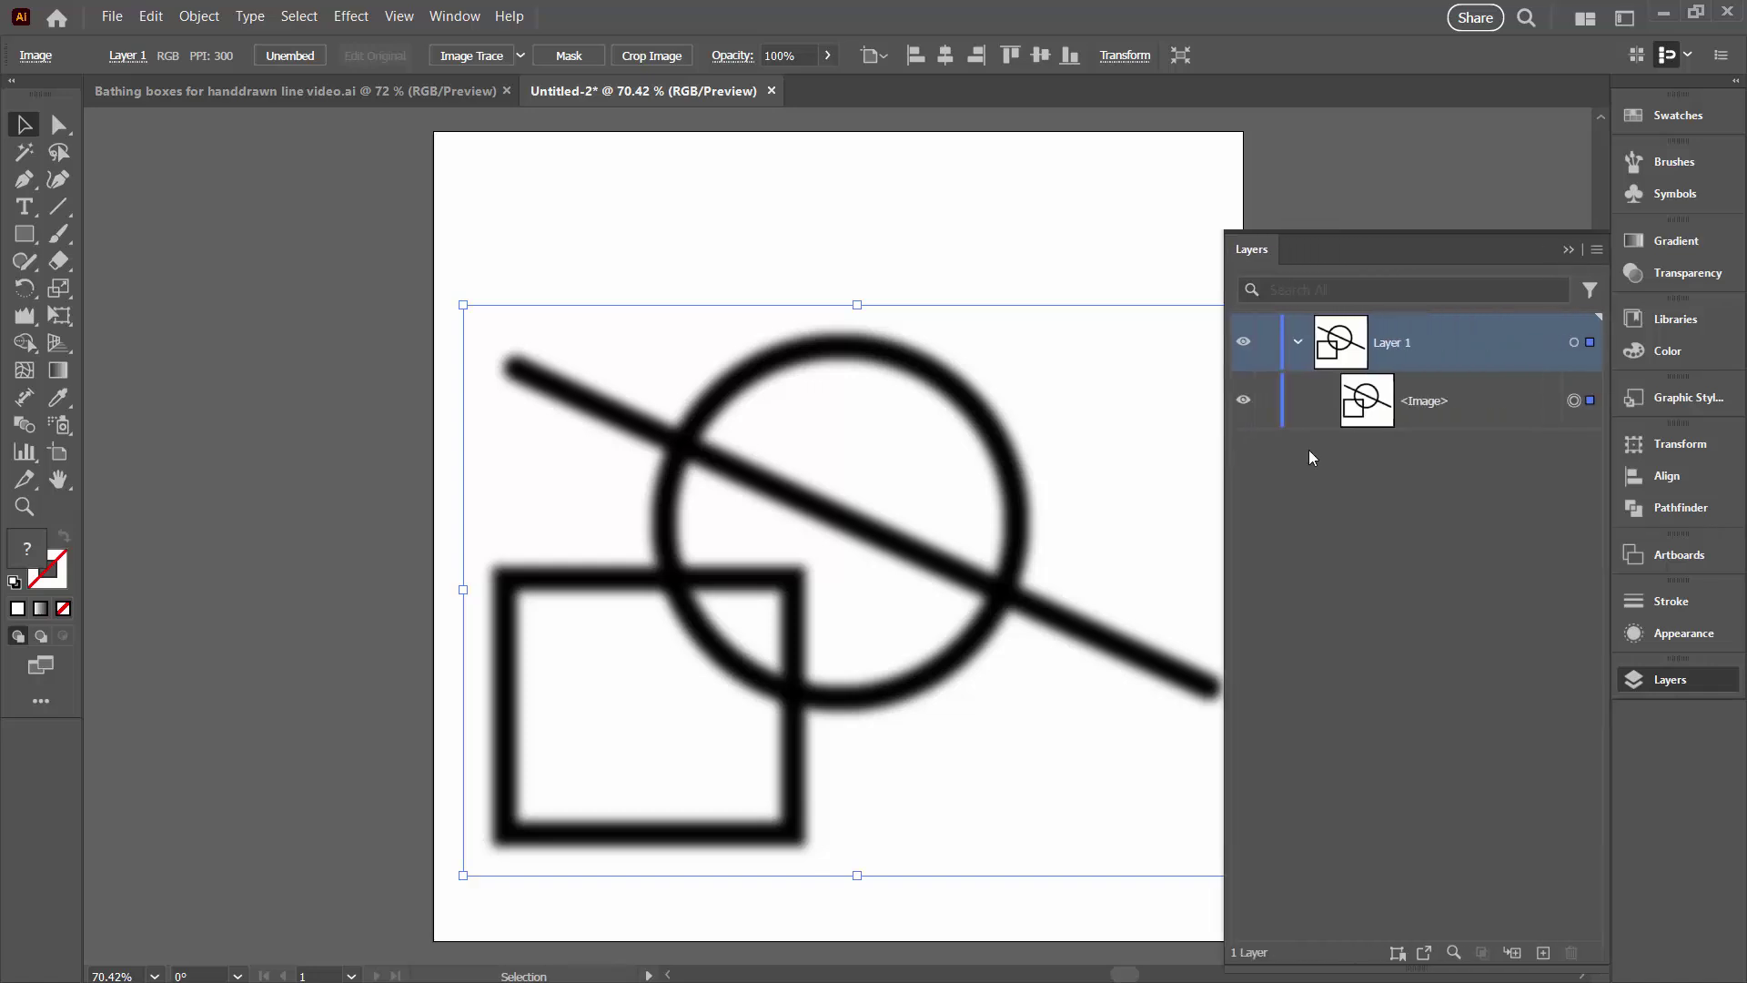
pyautogui.click(1426, 410)
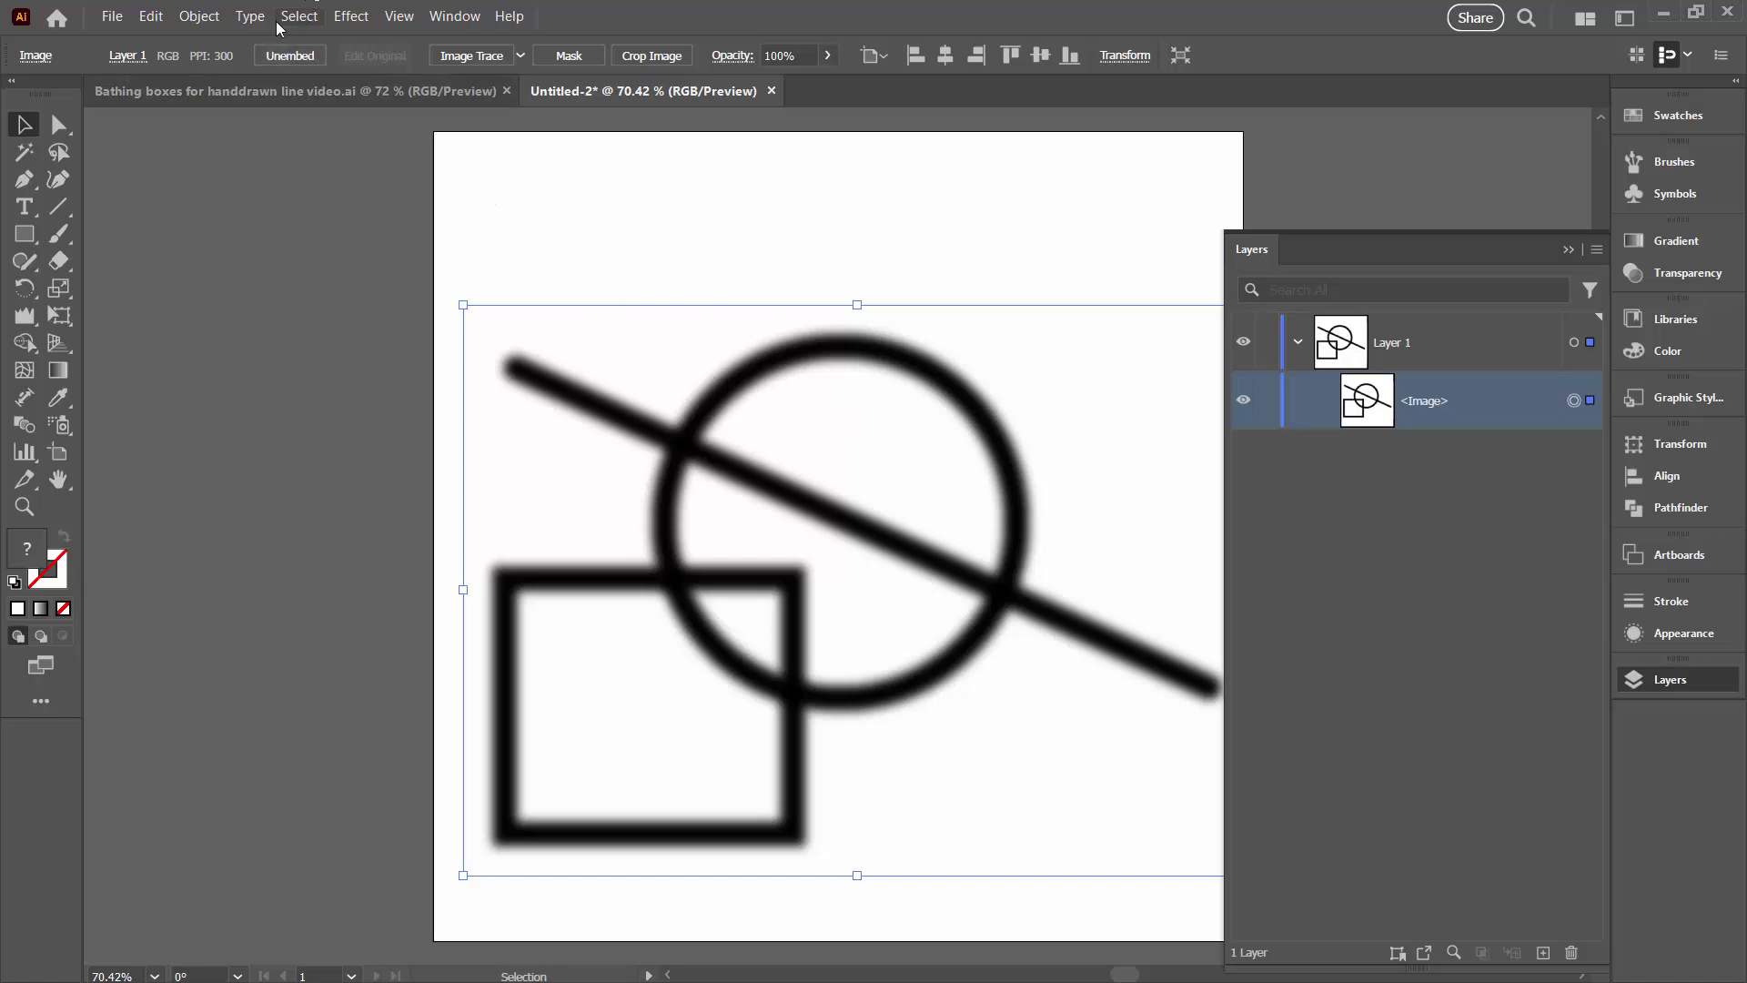
# Step: Image Trace the raster despite the slow-tracing warning and dock the Image Trace panel left
pyautogui.click(479, 56)
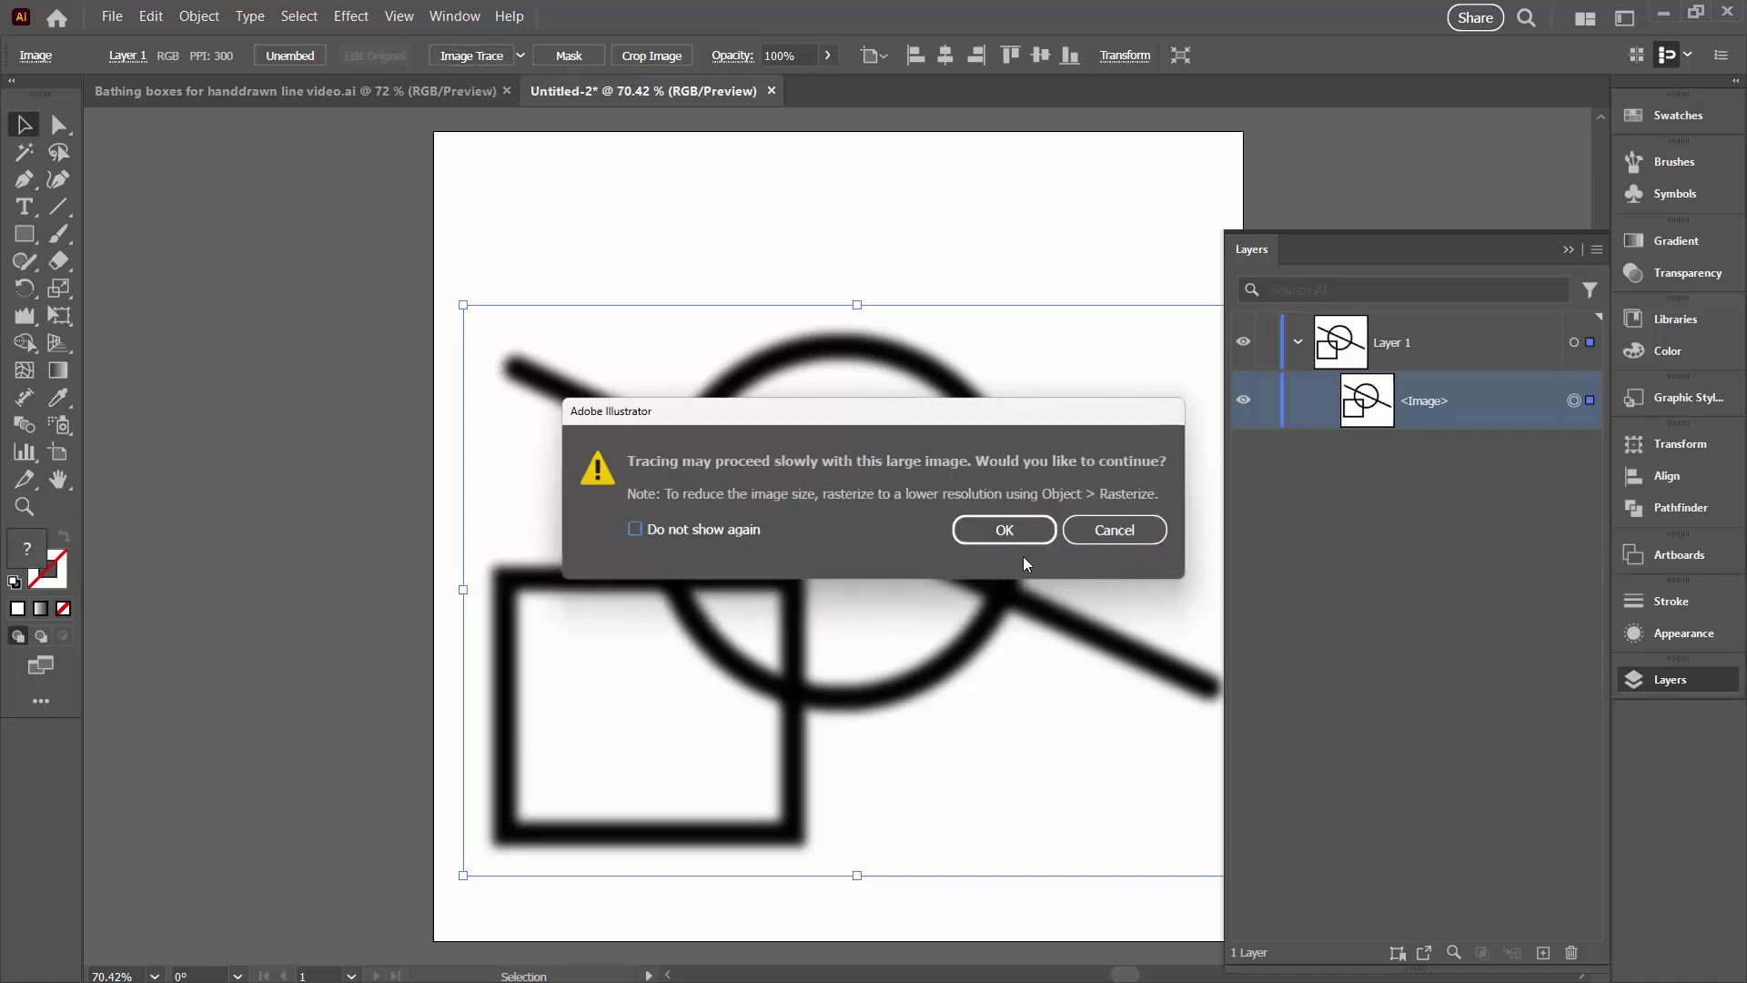
pyautogui.click(1001, 534)
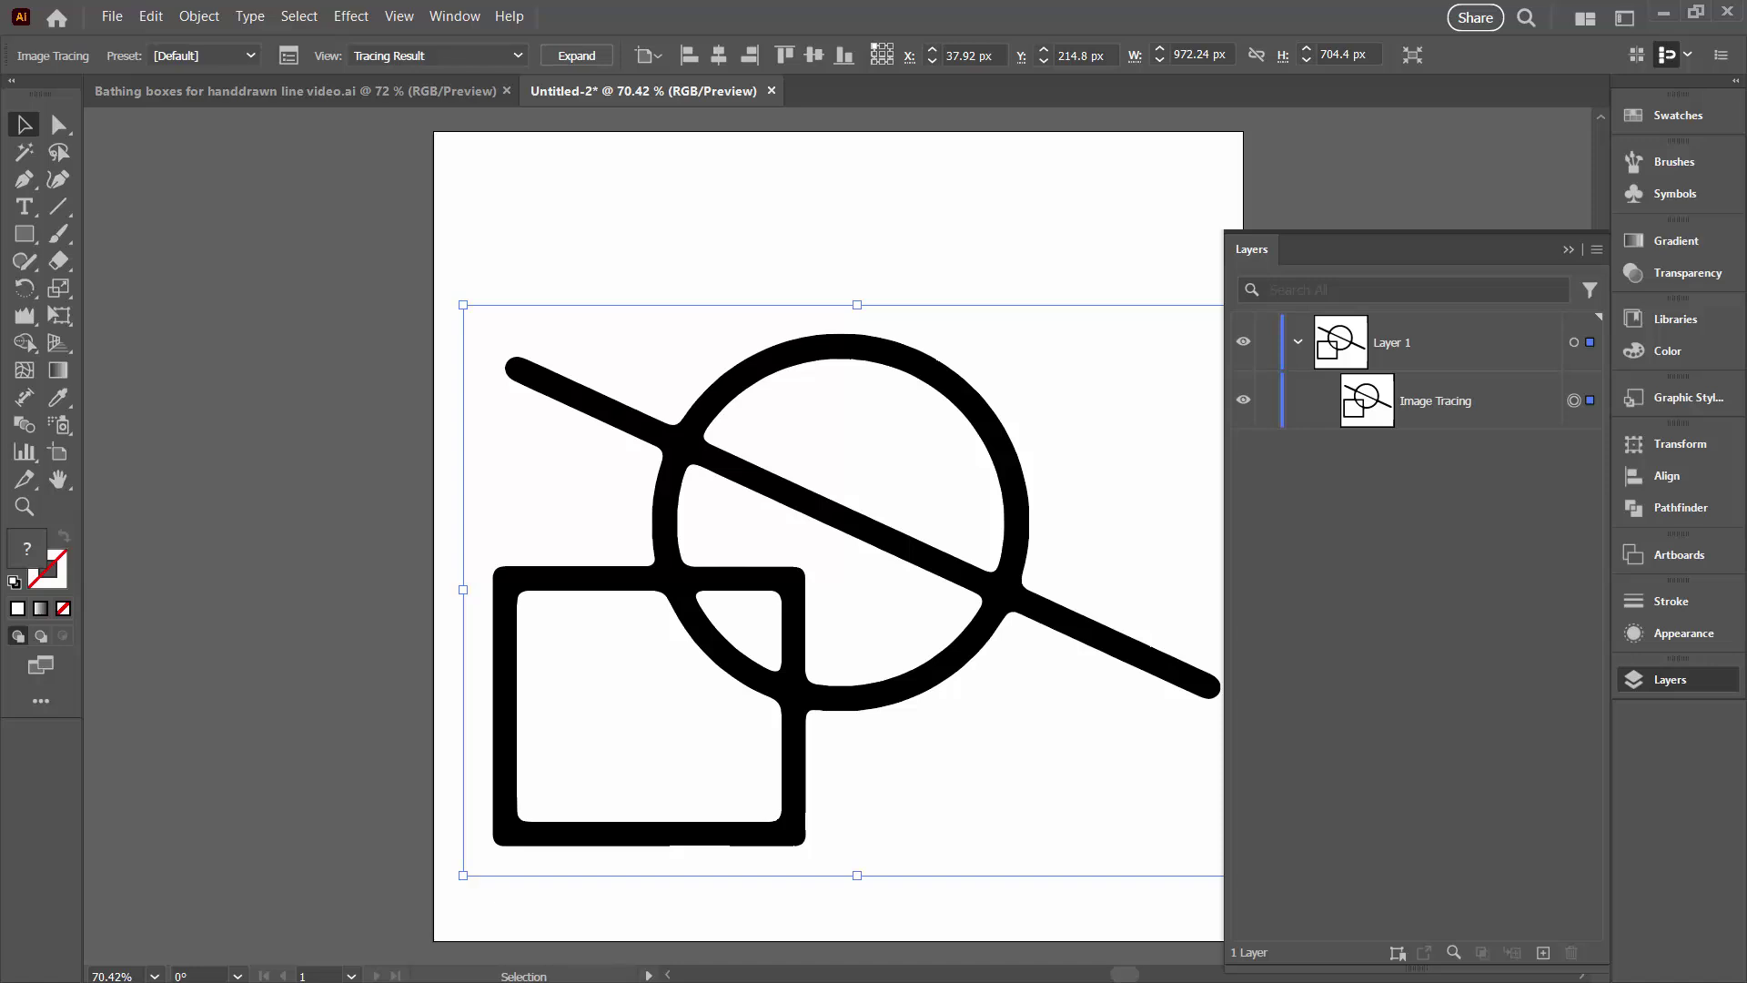
pyautogui.click(288, 56)
pyautogui.moveTo(818, 357)
pyautogui.mouseDown()
pyautogui.moveTo(430, 342)
pyautogui.moveTo(155, 182)
pyautogui.mouseUp()
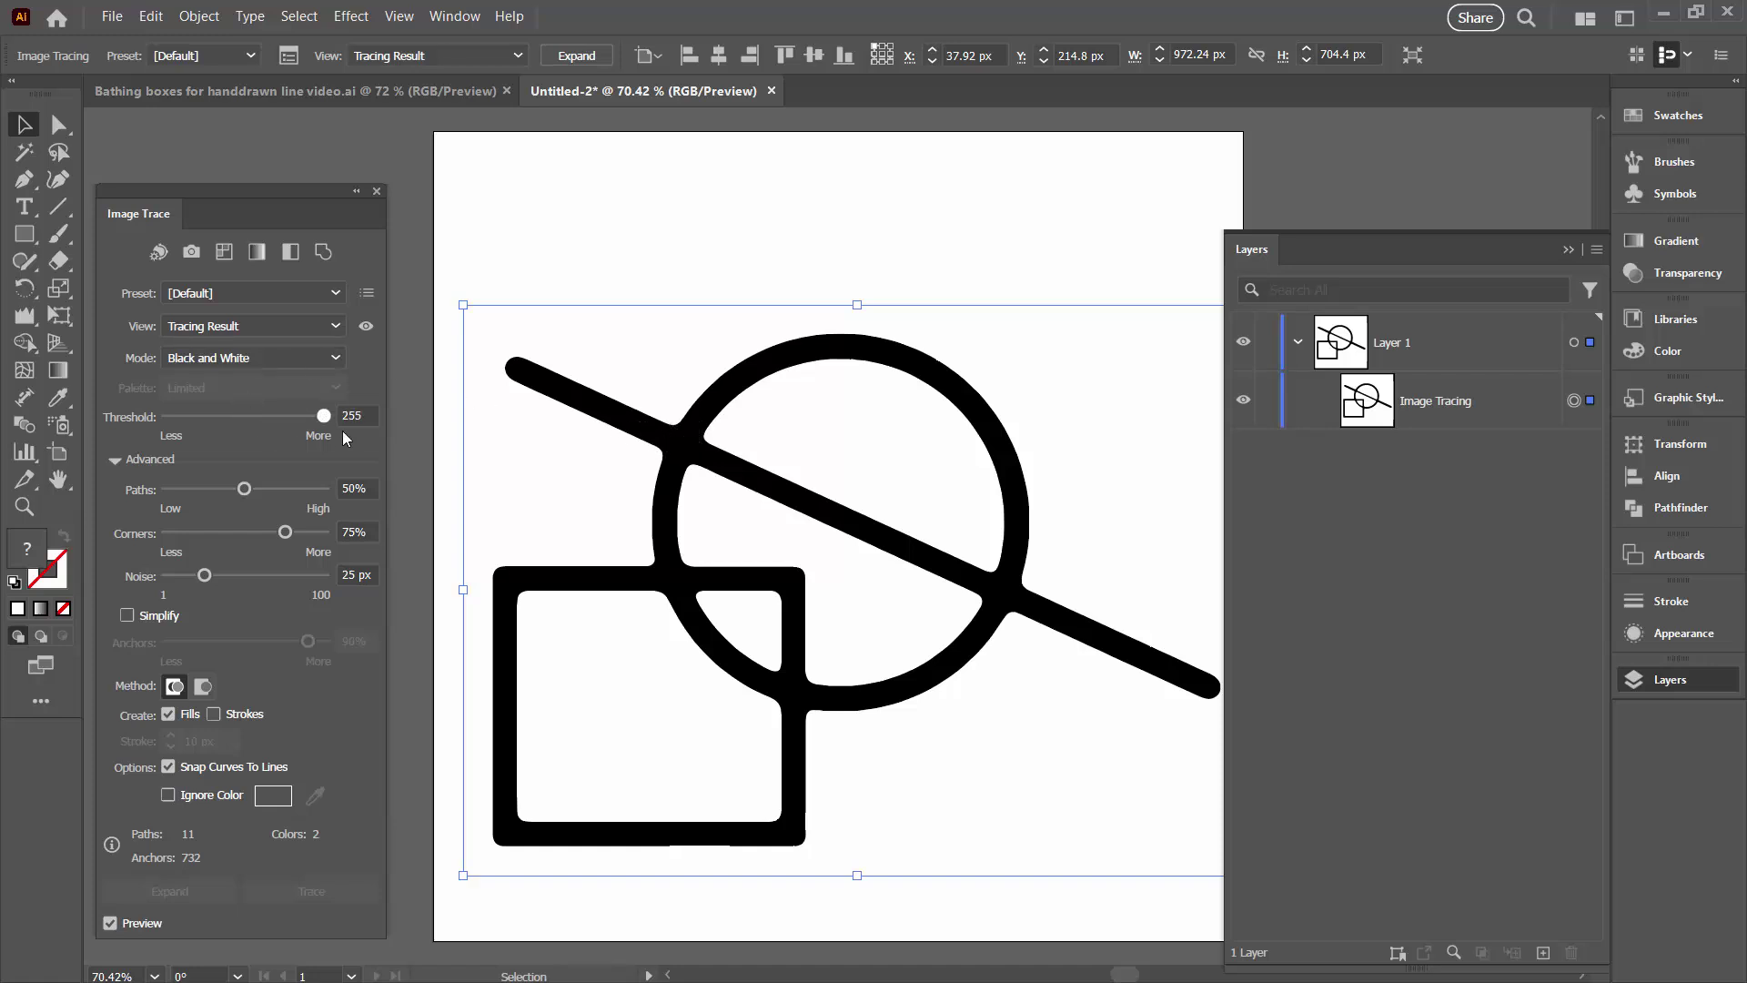
# Step: Adjust the trace Threshold from 255 down to 34
pyautogui.moveTo(342, 429); pyautogui.dragTo(342, 430)
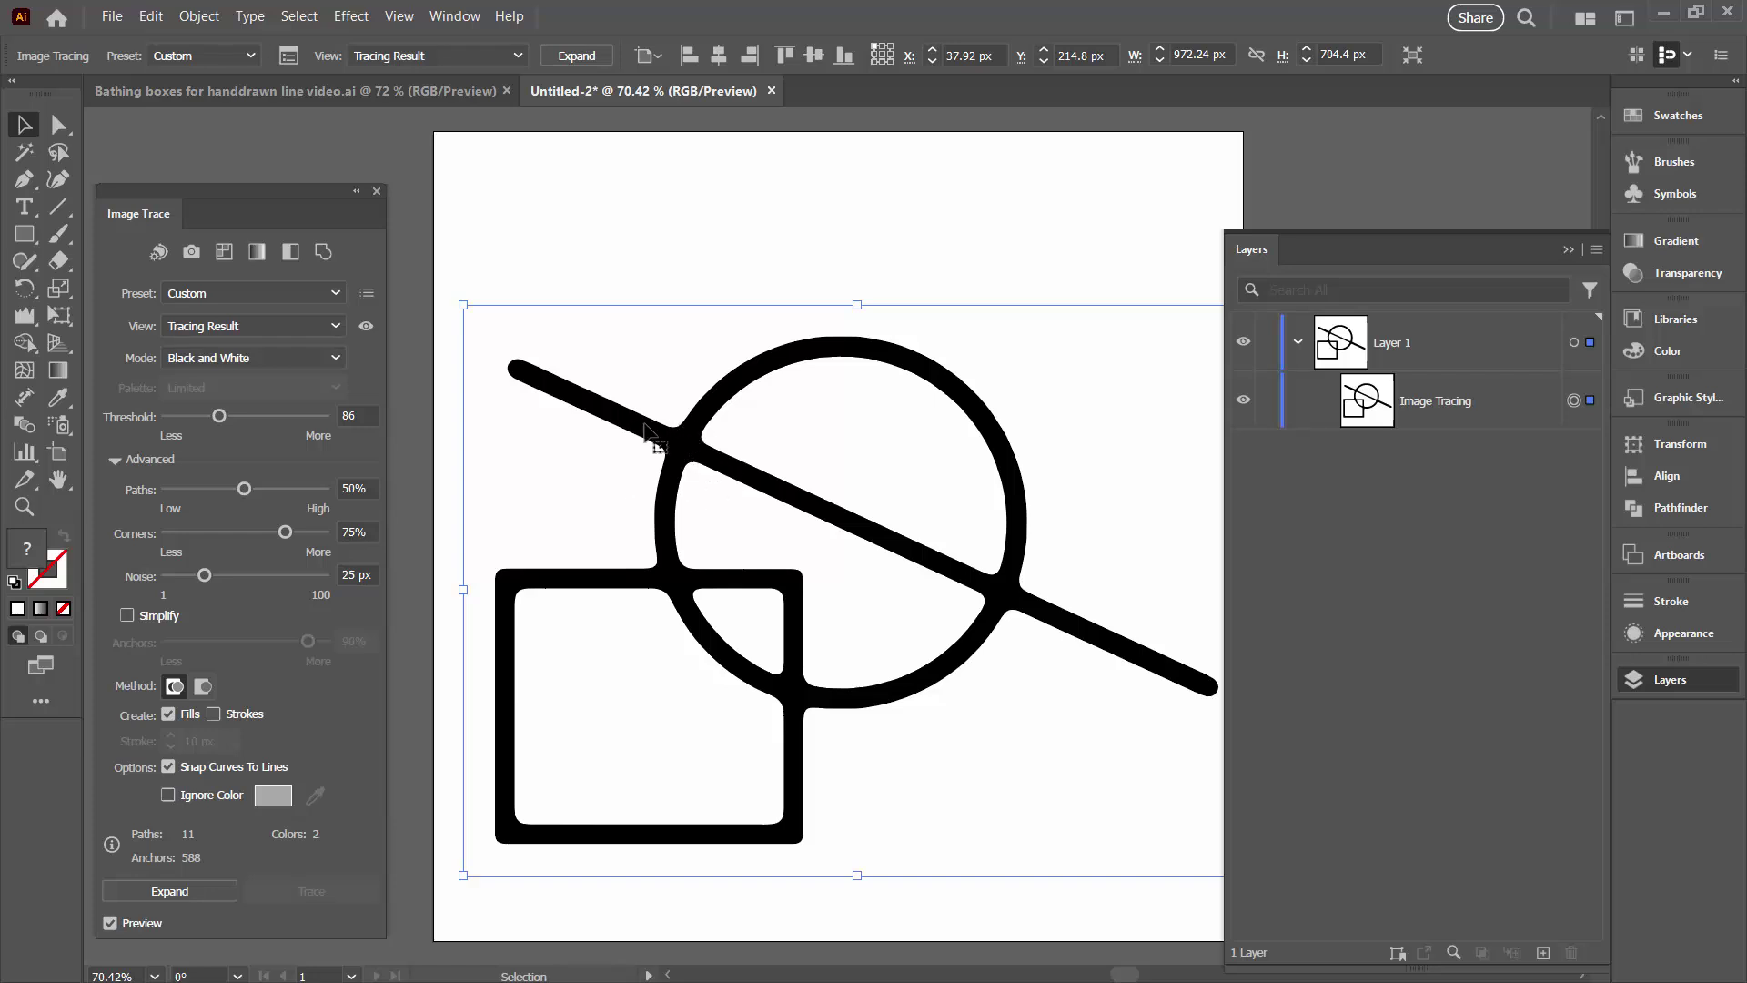
pyautogui.moveTo(219, 415); pyautogui.dragTo(204, 416)
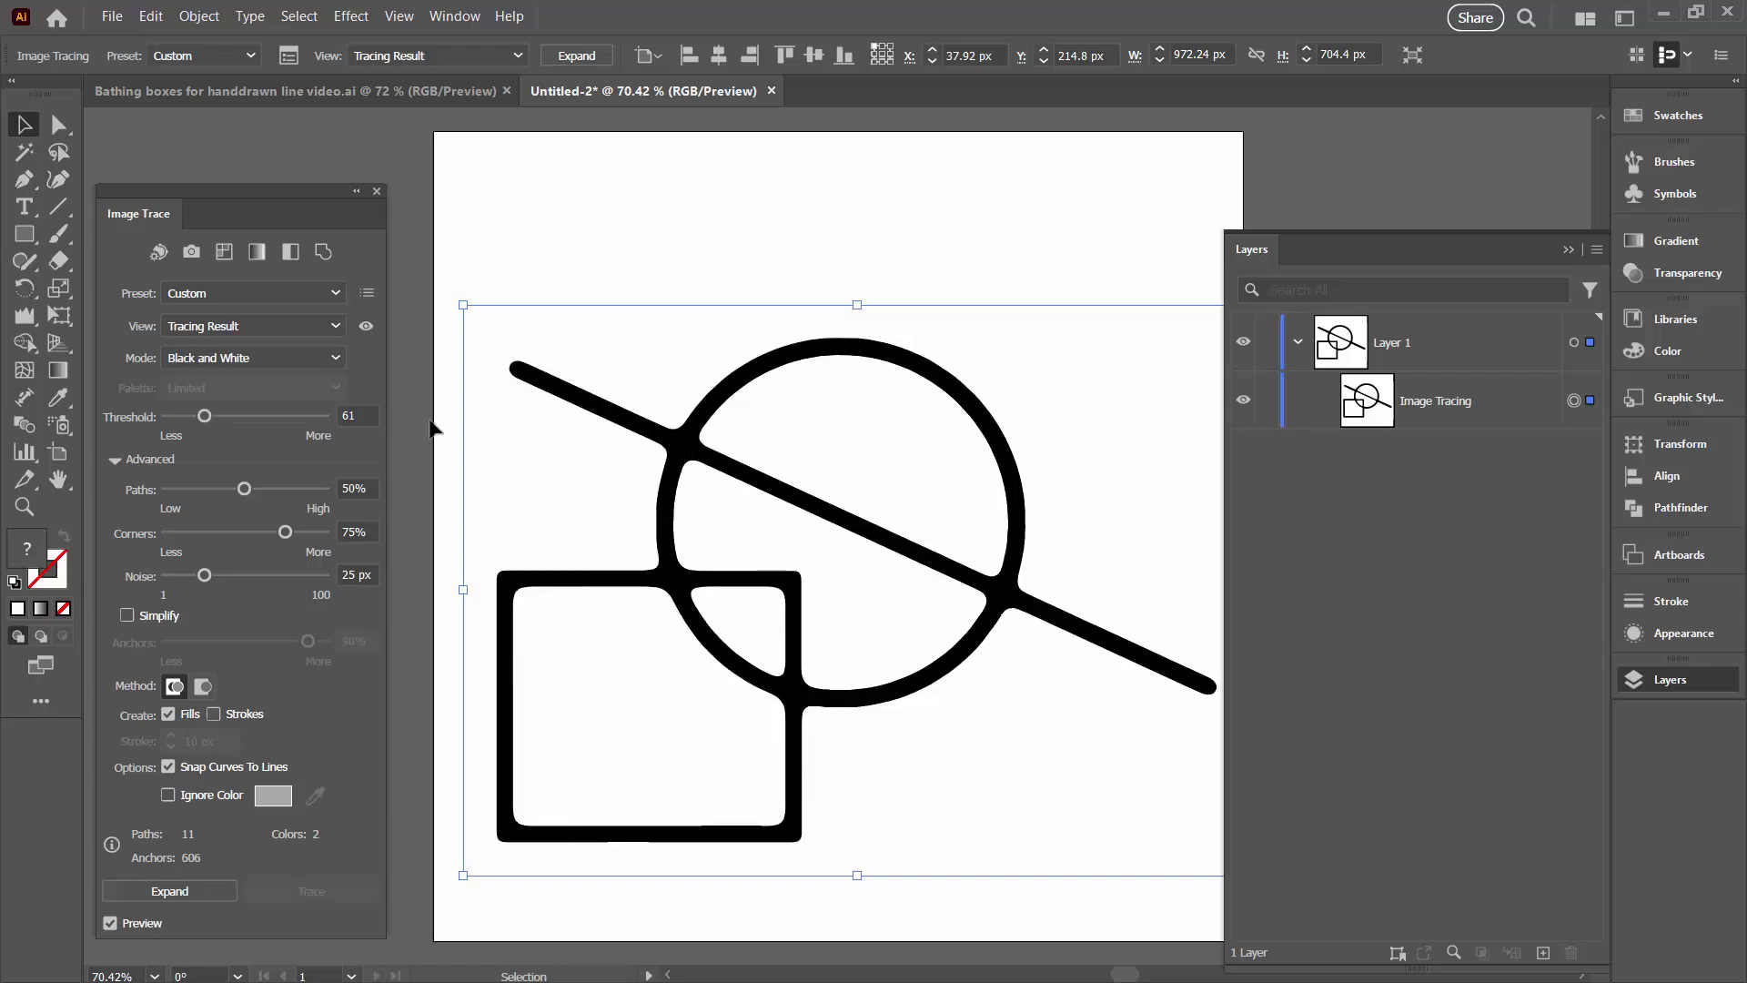
pyautogui.moveTo(201, 423); pyautogui.dragTo(188, 417)
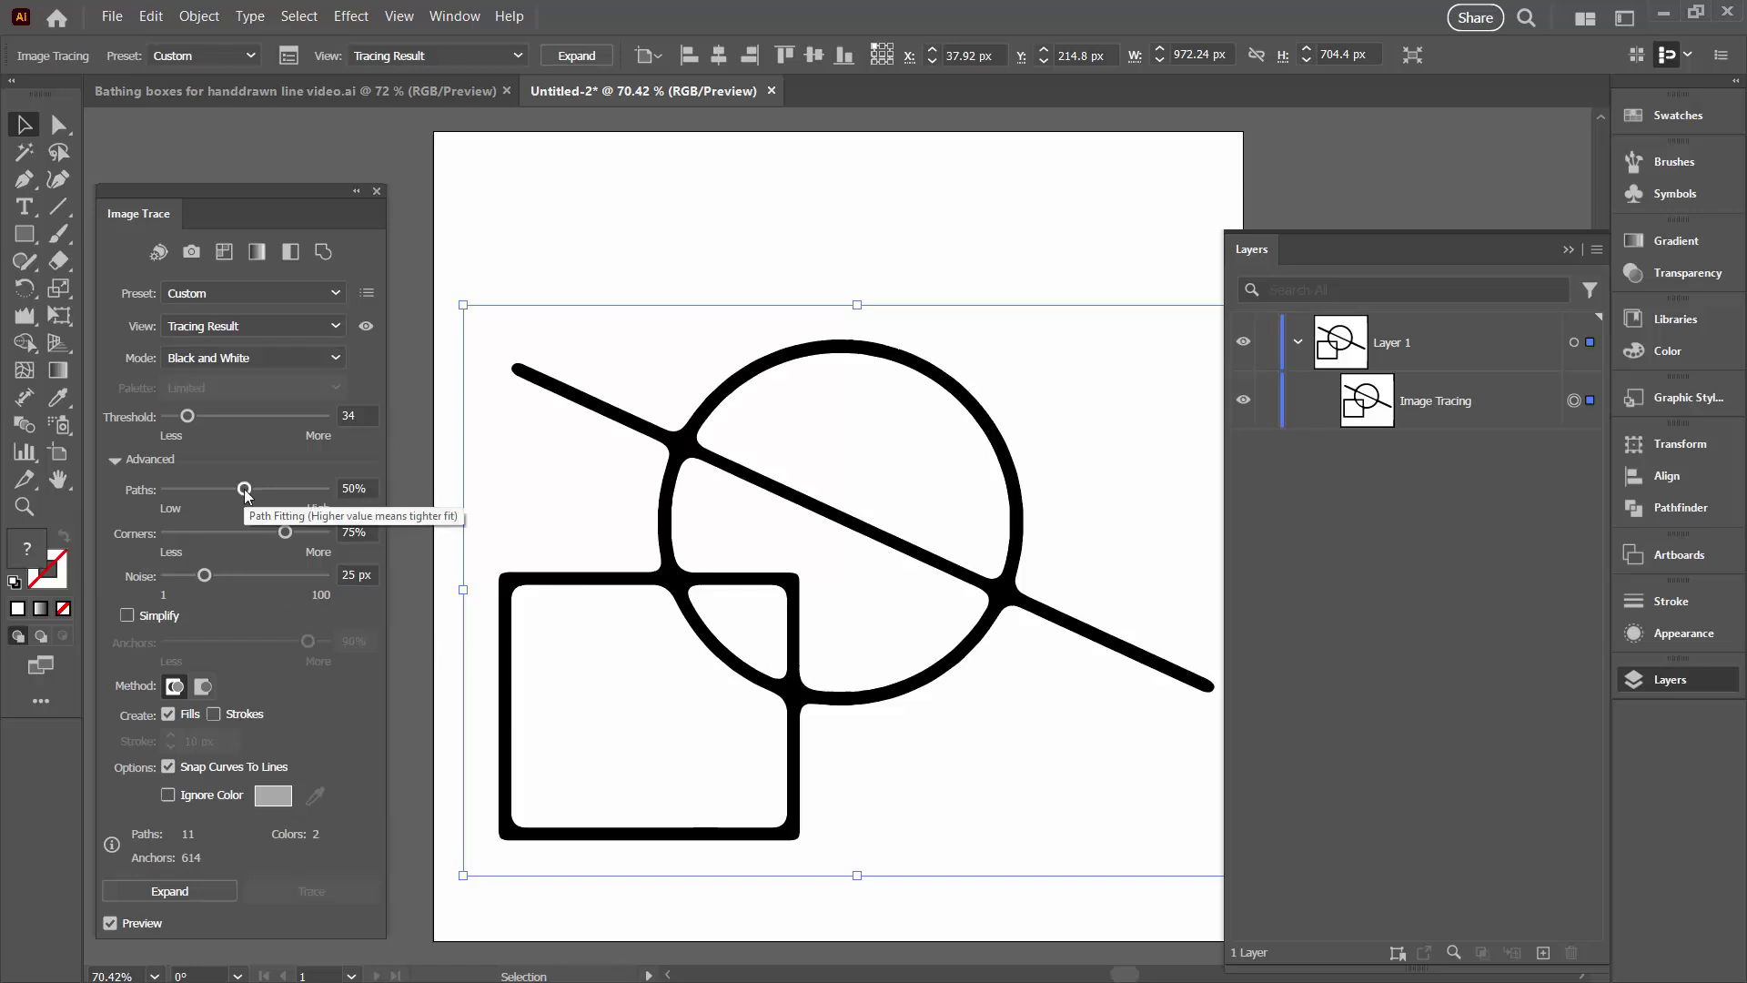
# Step: Set Paths to 93% and expand the tracing into vector paths
pyautogui.moveTo(244, 489); pyautogui.dragTo(247, 488)
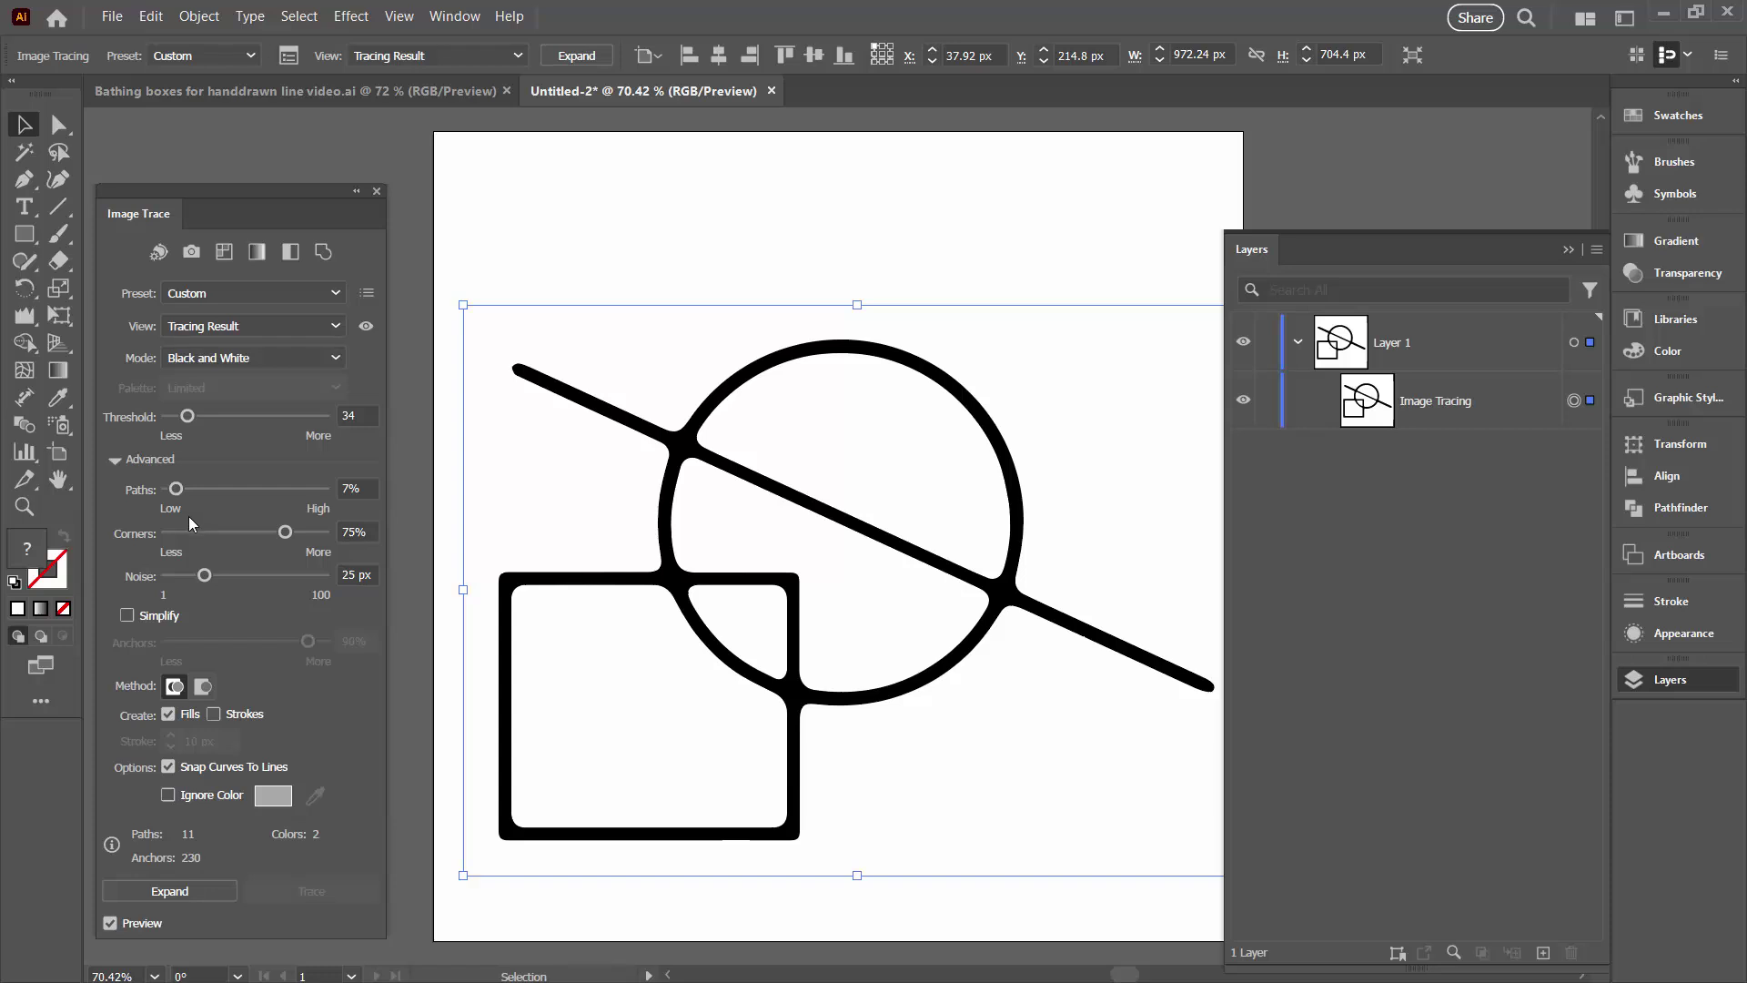
pyautogui.moveTo(166, 491); pyautogui.dragTo(194, 493)
pyautogui.moveTo(313, 488); pyautogui.dragTo(312, 489)
pyautogui.click(178, 892)
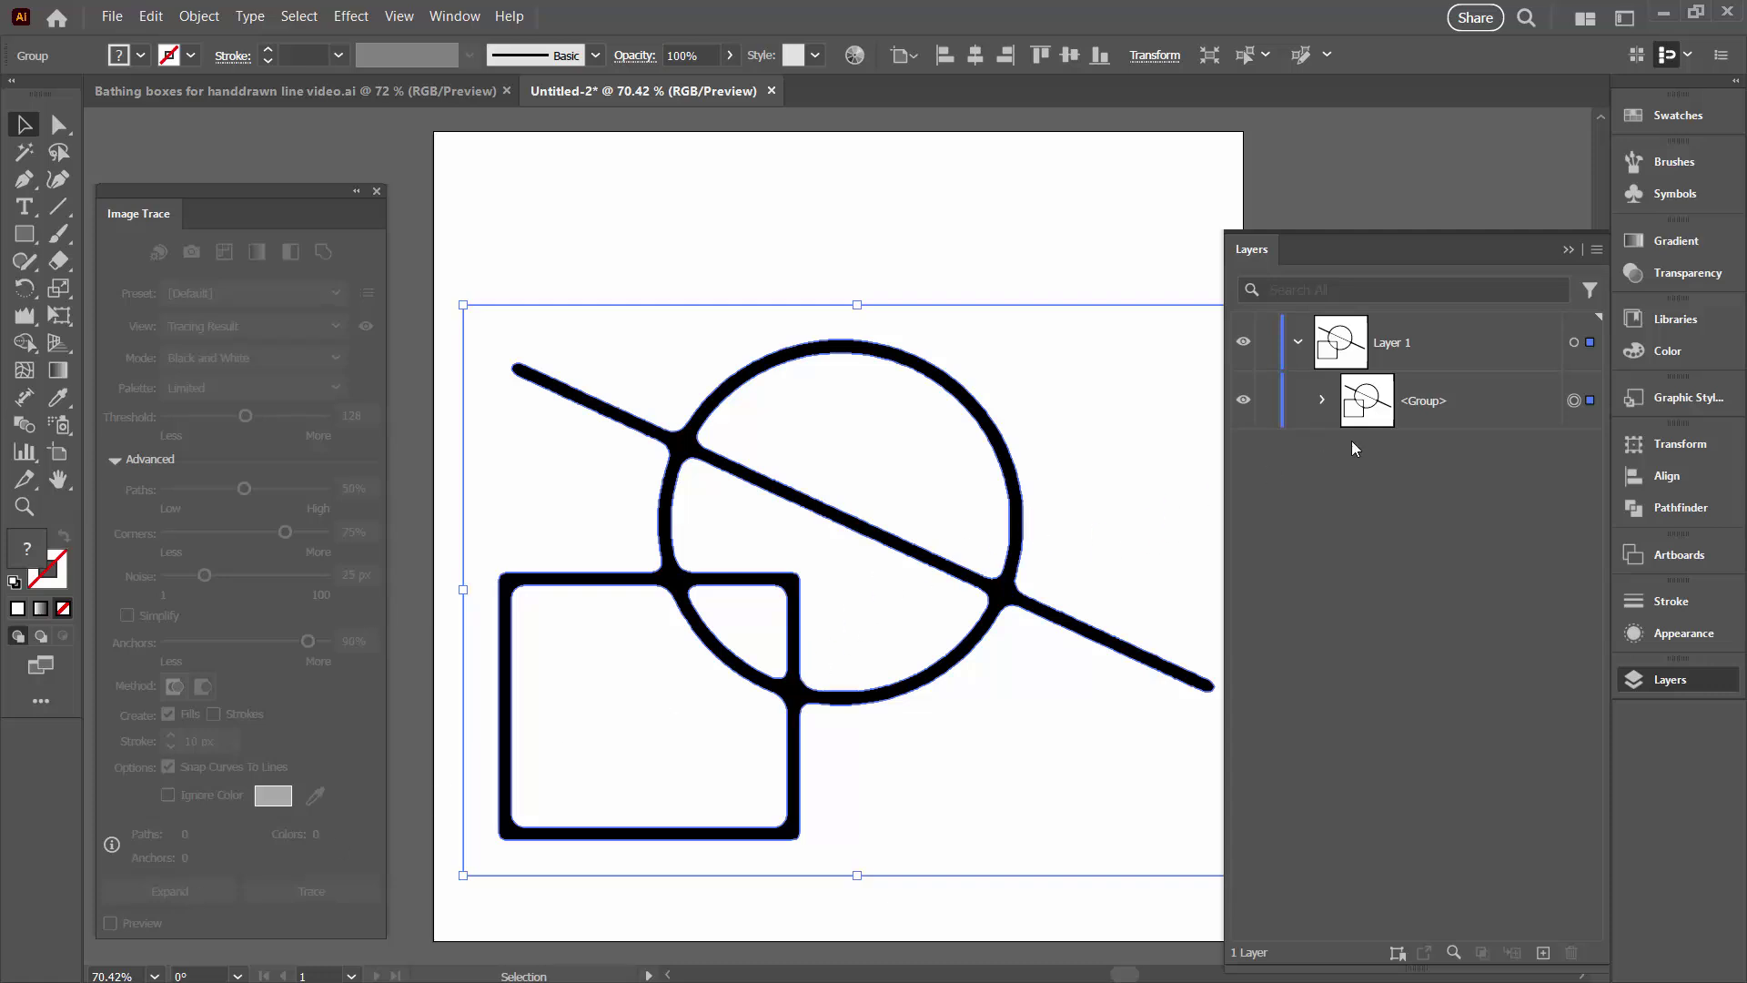
# Step: Float the Layers panel, expand the traced group and select its white paths, undoing an accidental deletion
pyautogui.click(1322, 401)
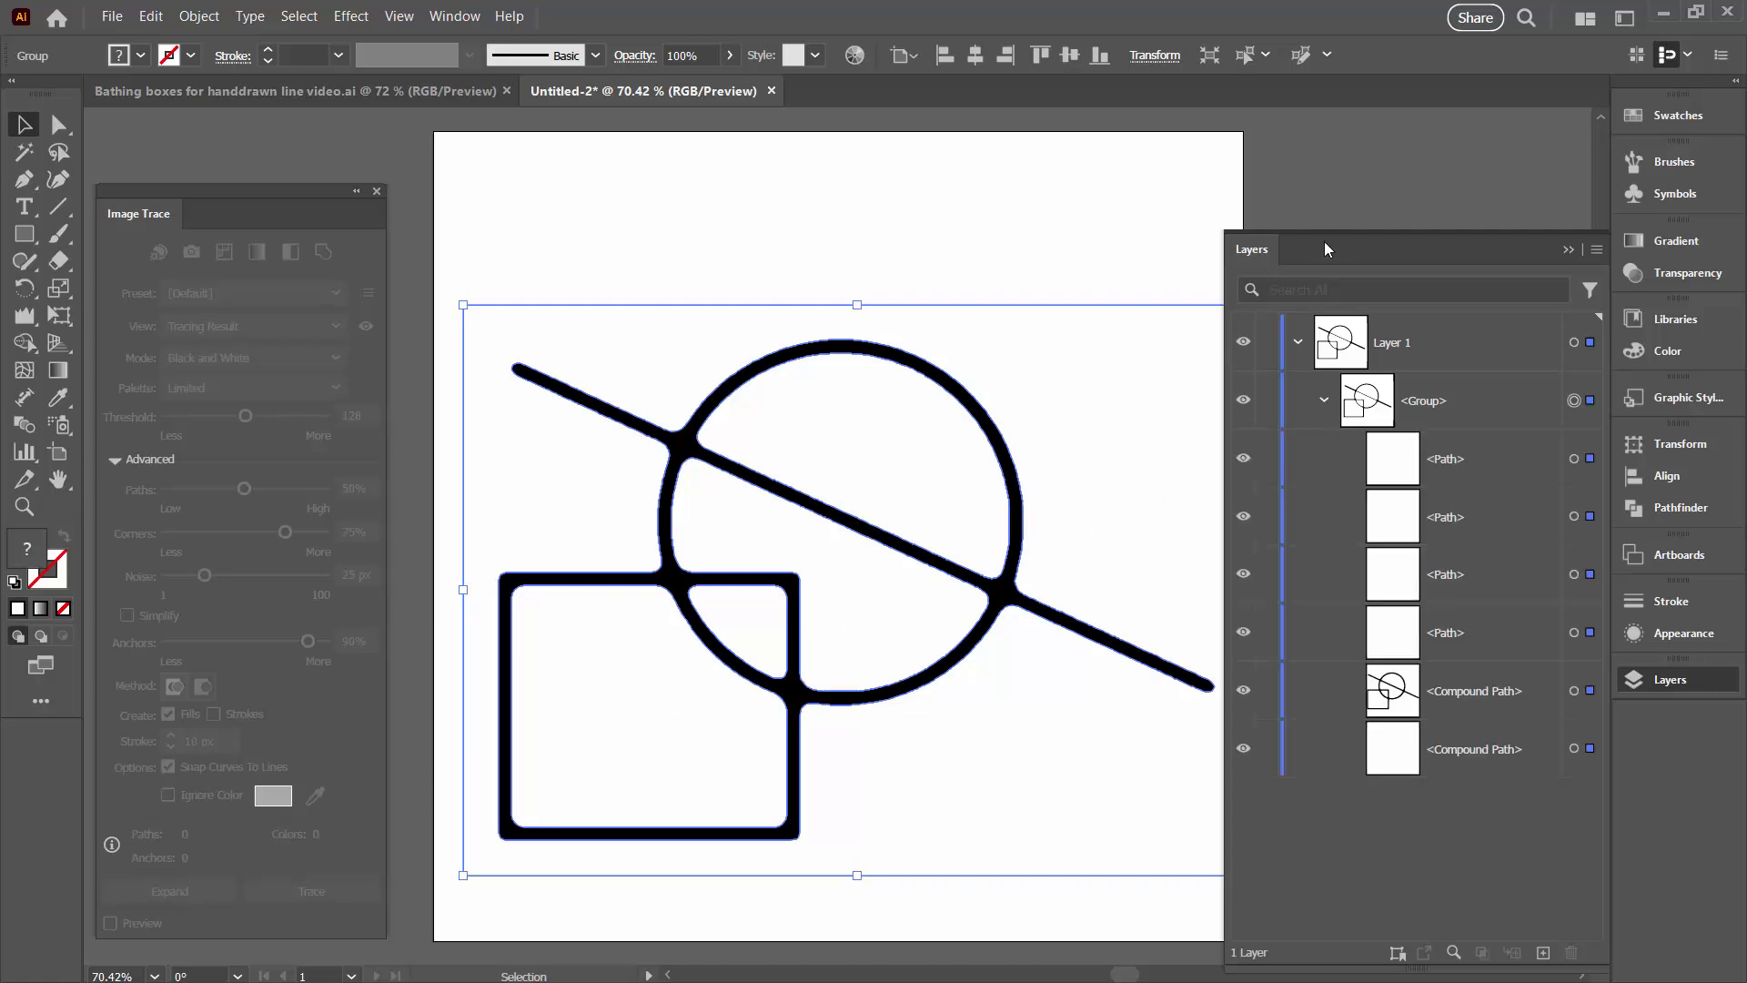
pyautogui.moveTo(1323, 246); pyautogui.dragTo(1281, 167)
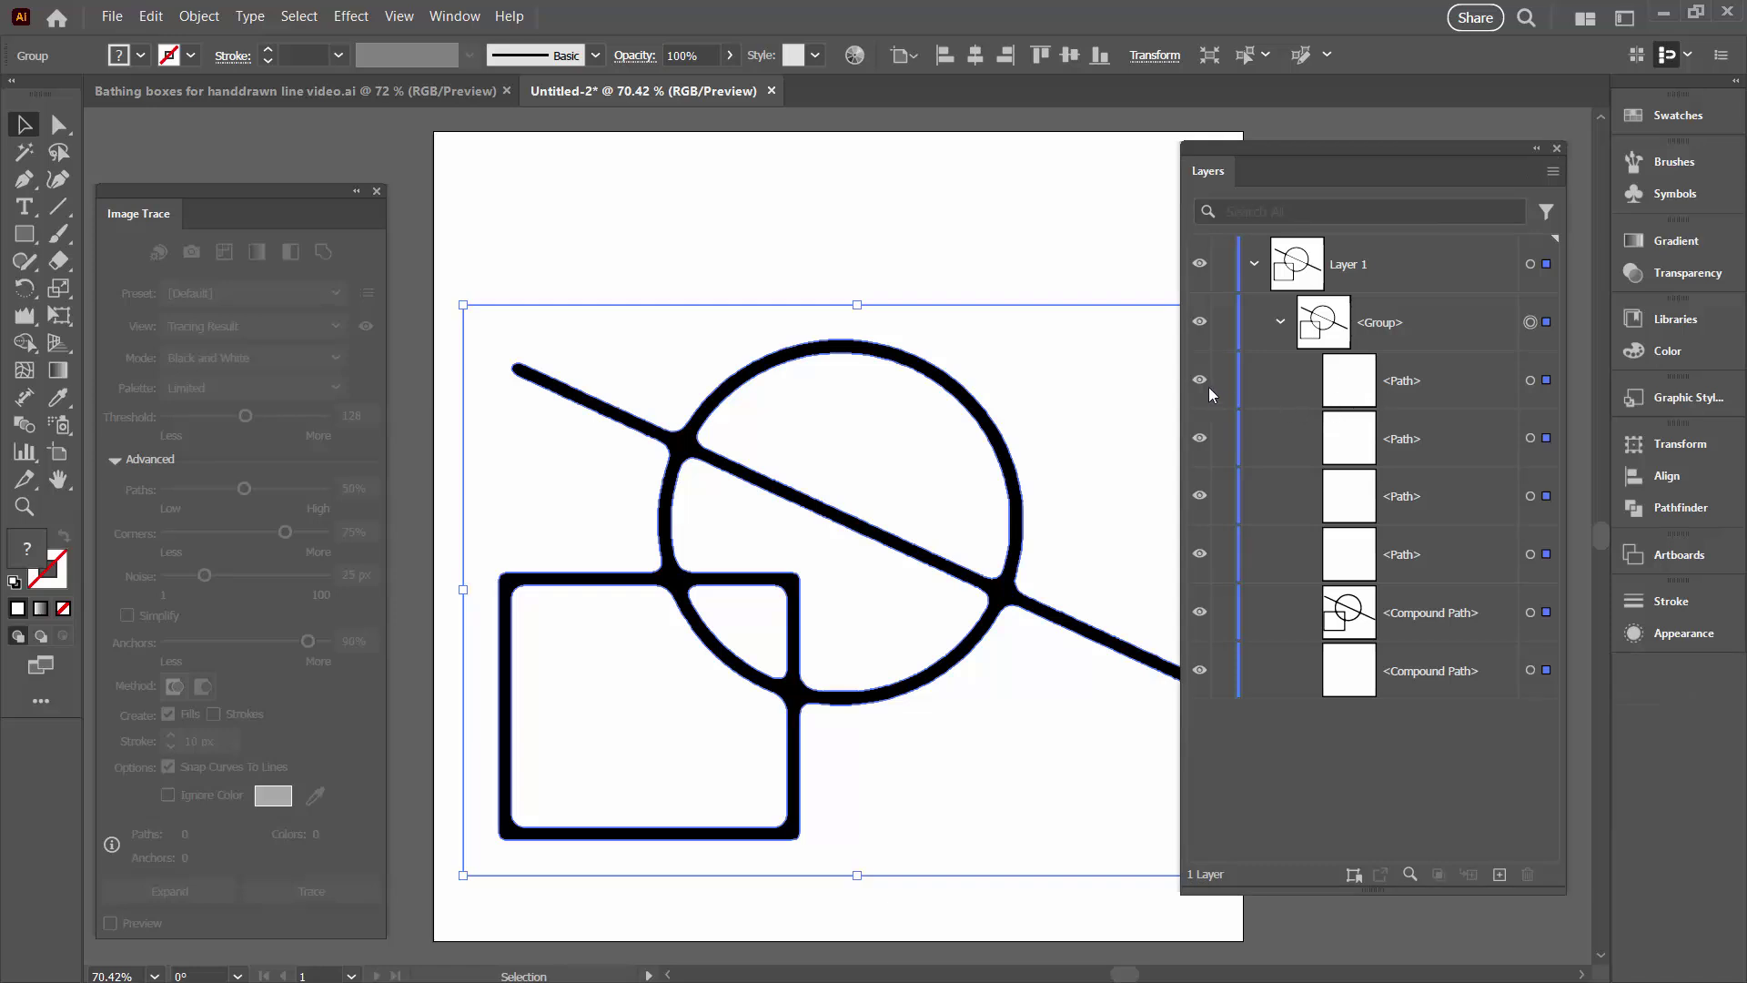
pyautogui.click(1530, 380)
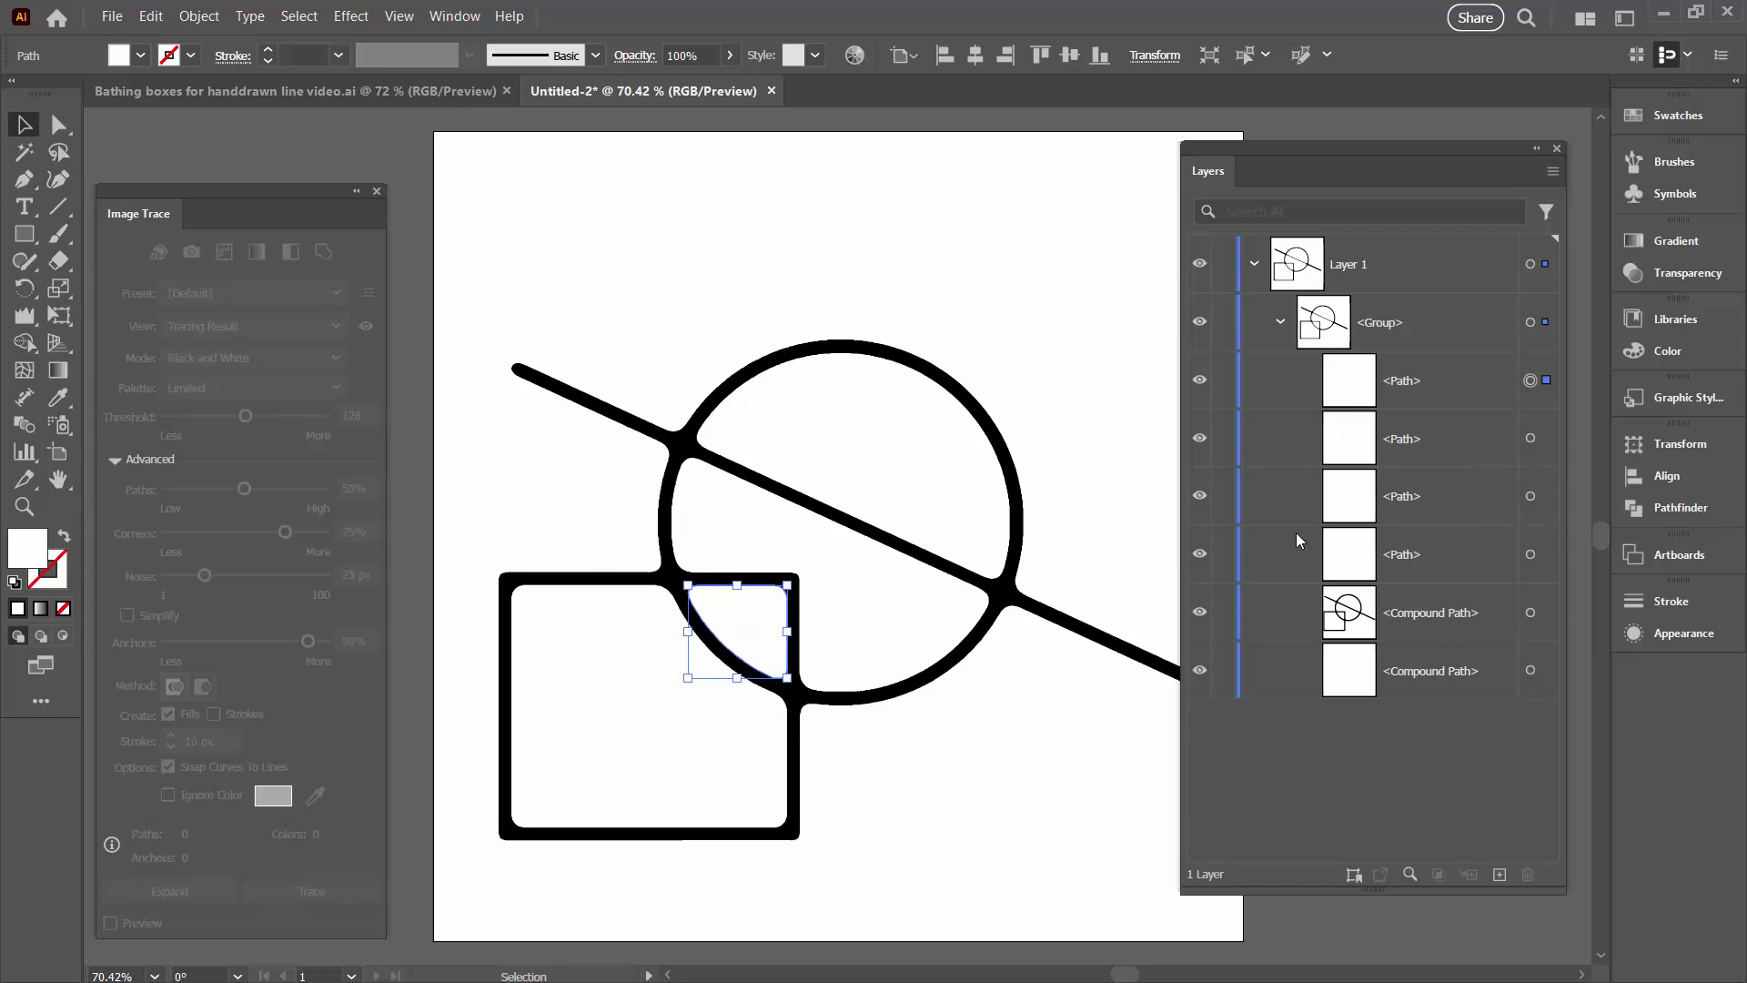
pyautogui.click(1466, 380)
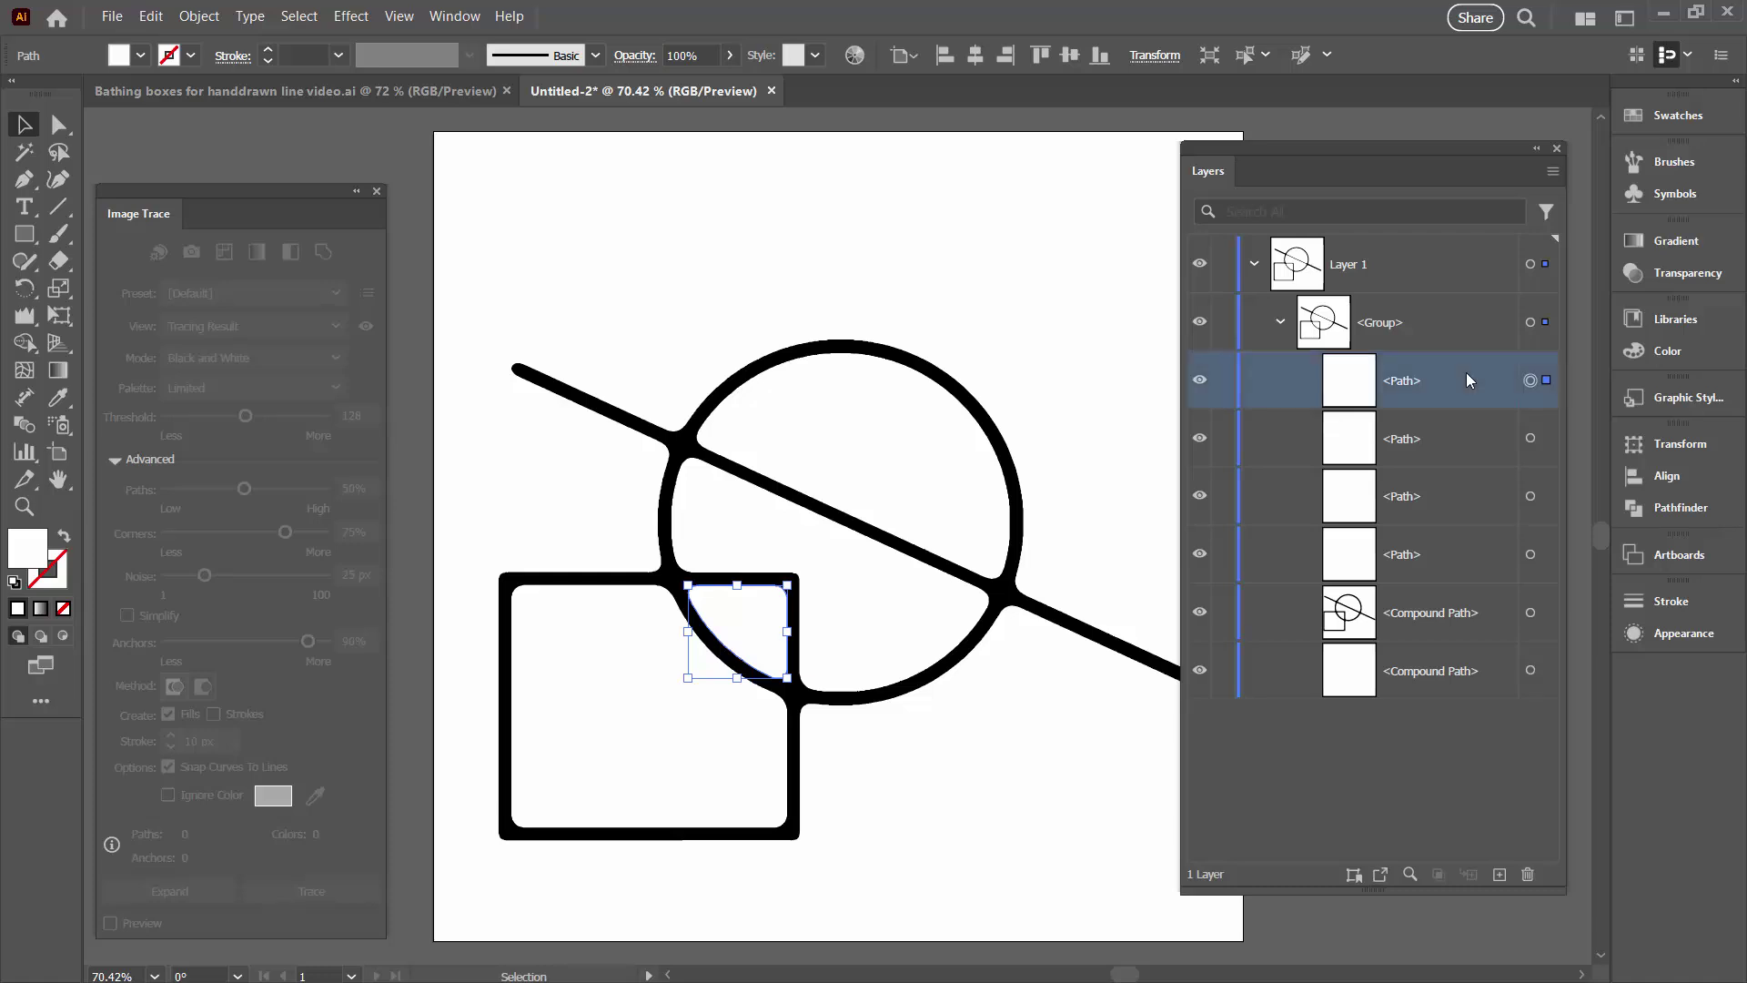
pyautogui.keyDown('shift'); pyautogui.click(1442, 557); pyautogui.keyUp('shift')
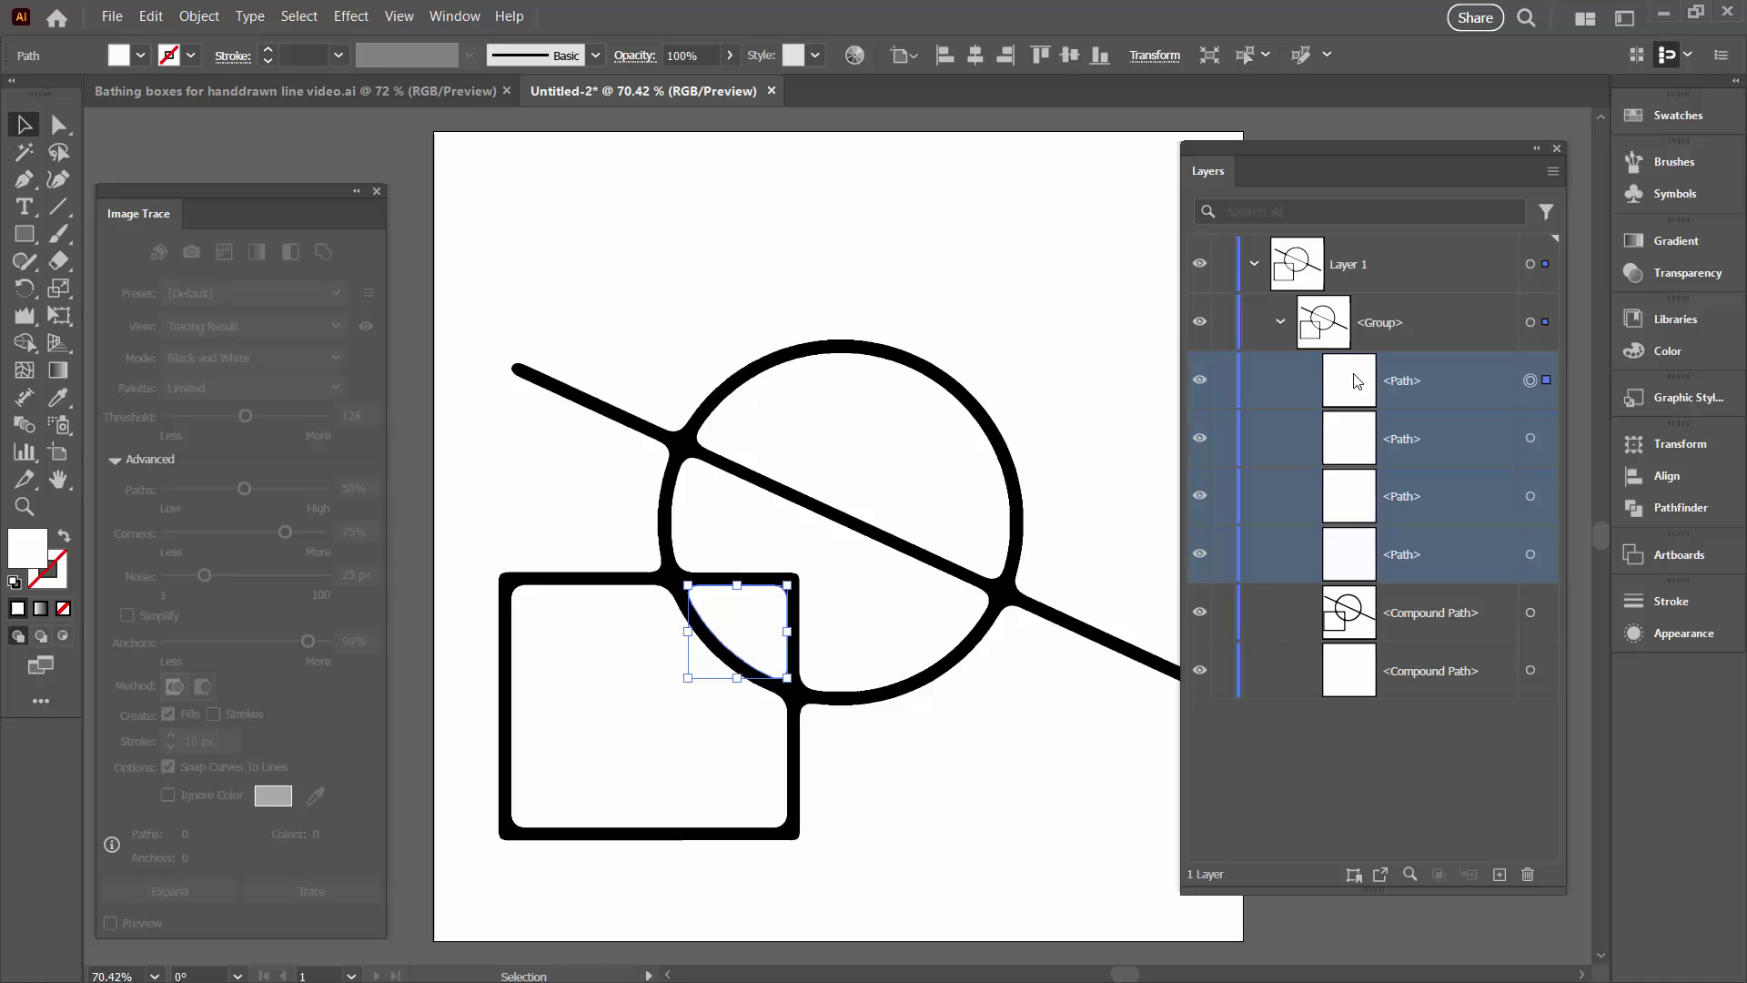
pyautogui.moveTo(1255, 424); pyautogui.dragTo(1527, 874)
pyautogui.click(1365, 429)
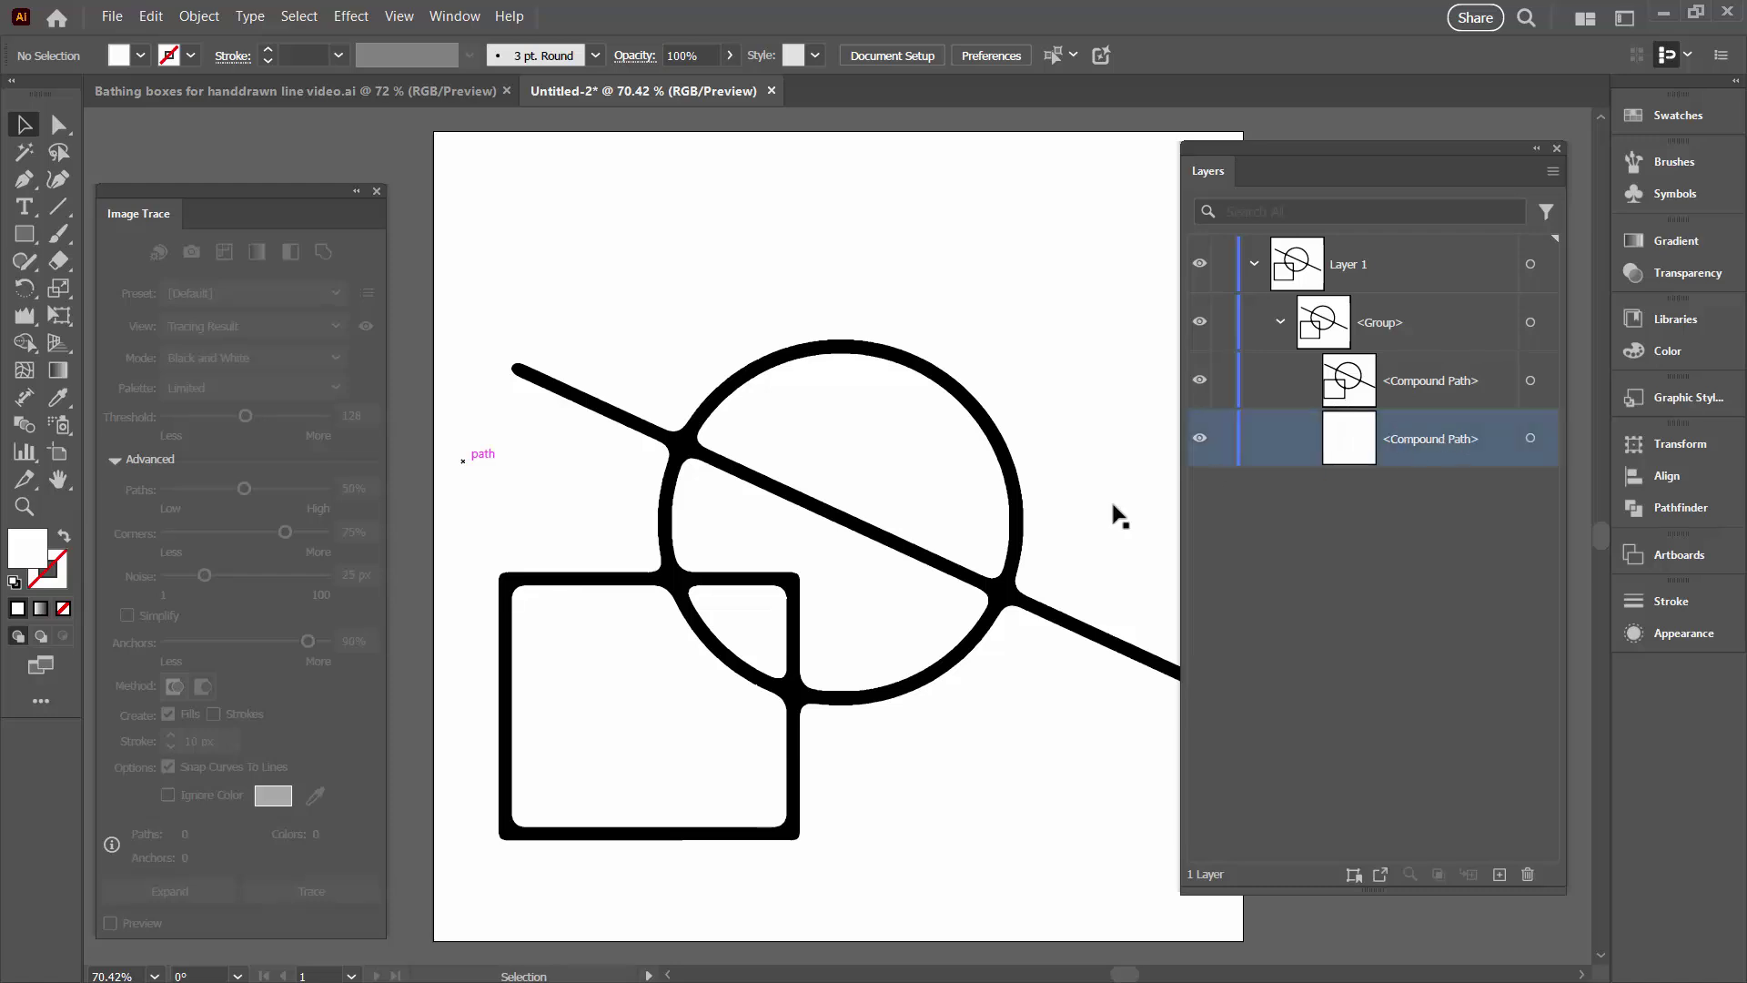
pyautogui.click(1531, 440)
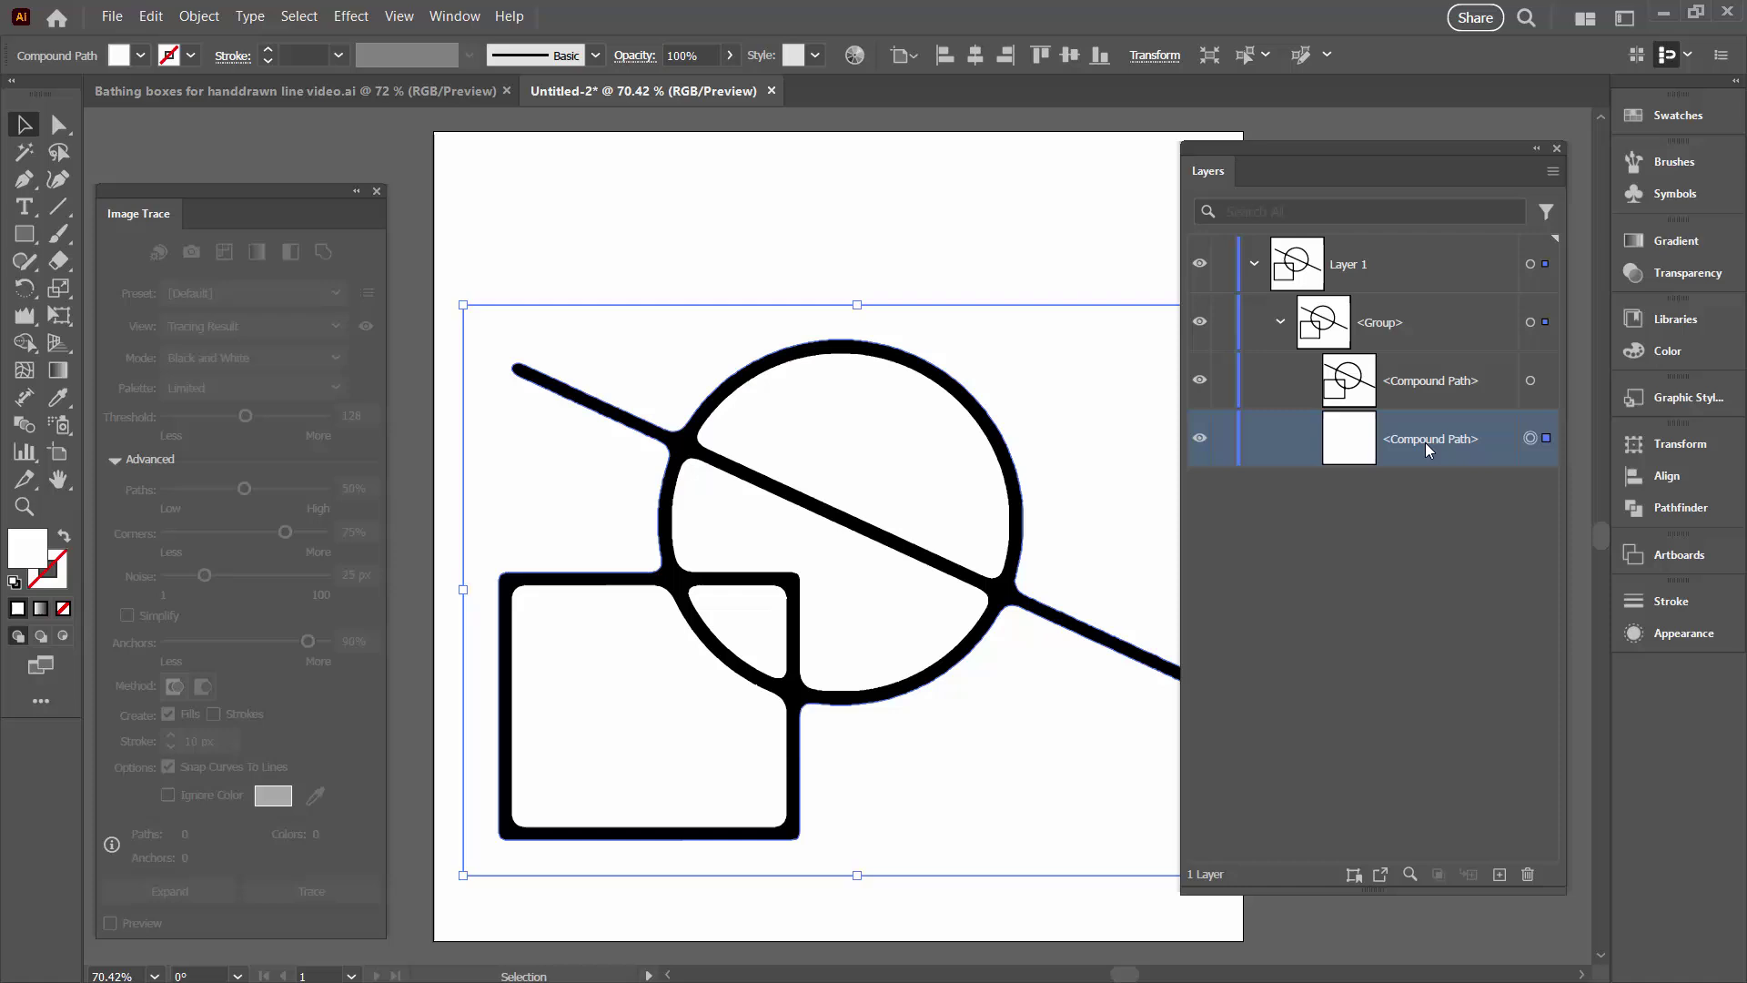
pyautogui.hotkey('ctrl', 'z')
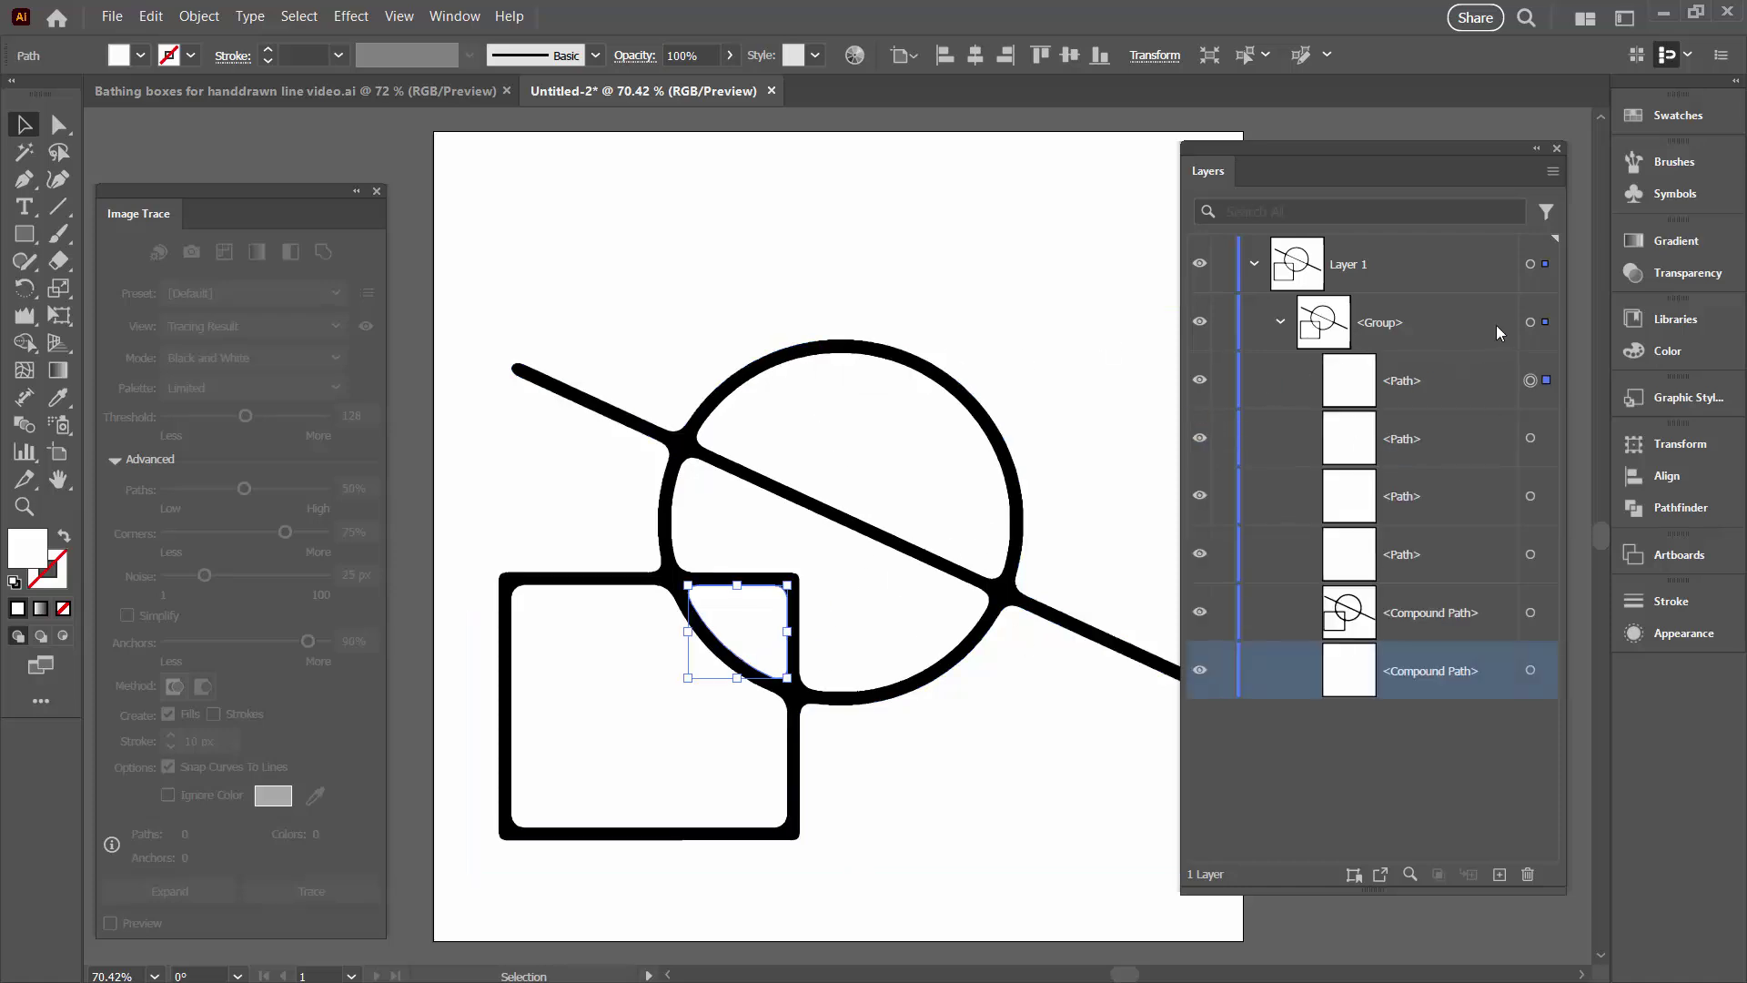
# Step: Select all white-filled paths with Select > Same > Fill Color and delete them
pyautogui.click(1507, 371)
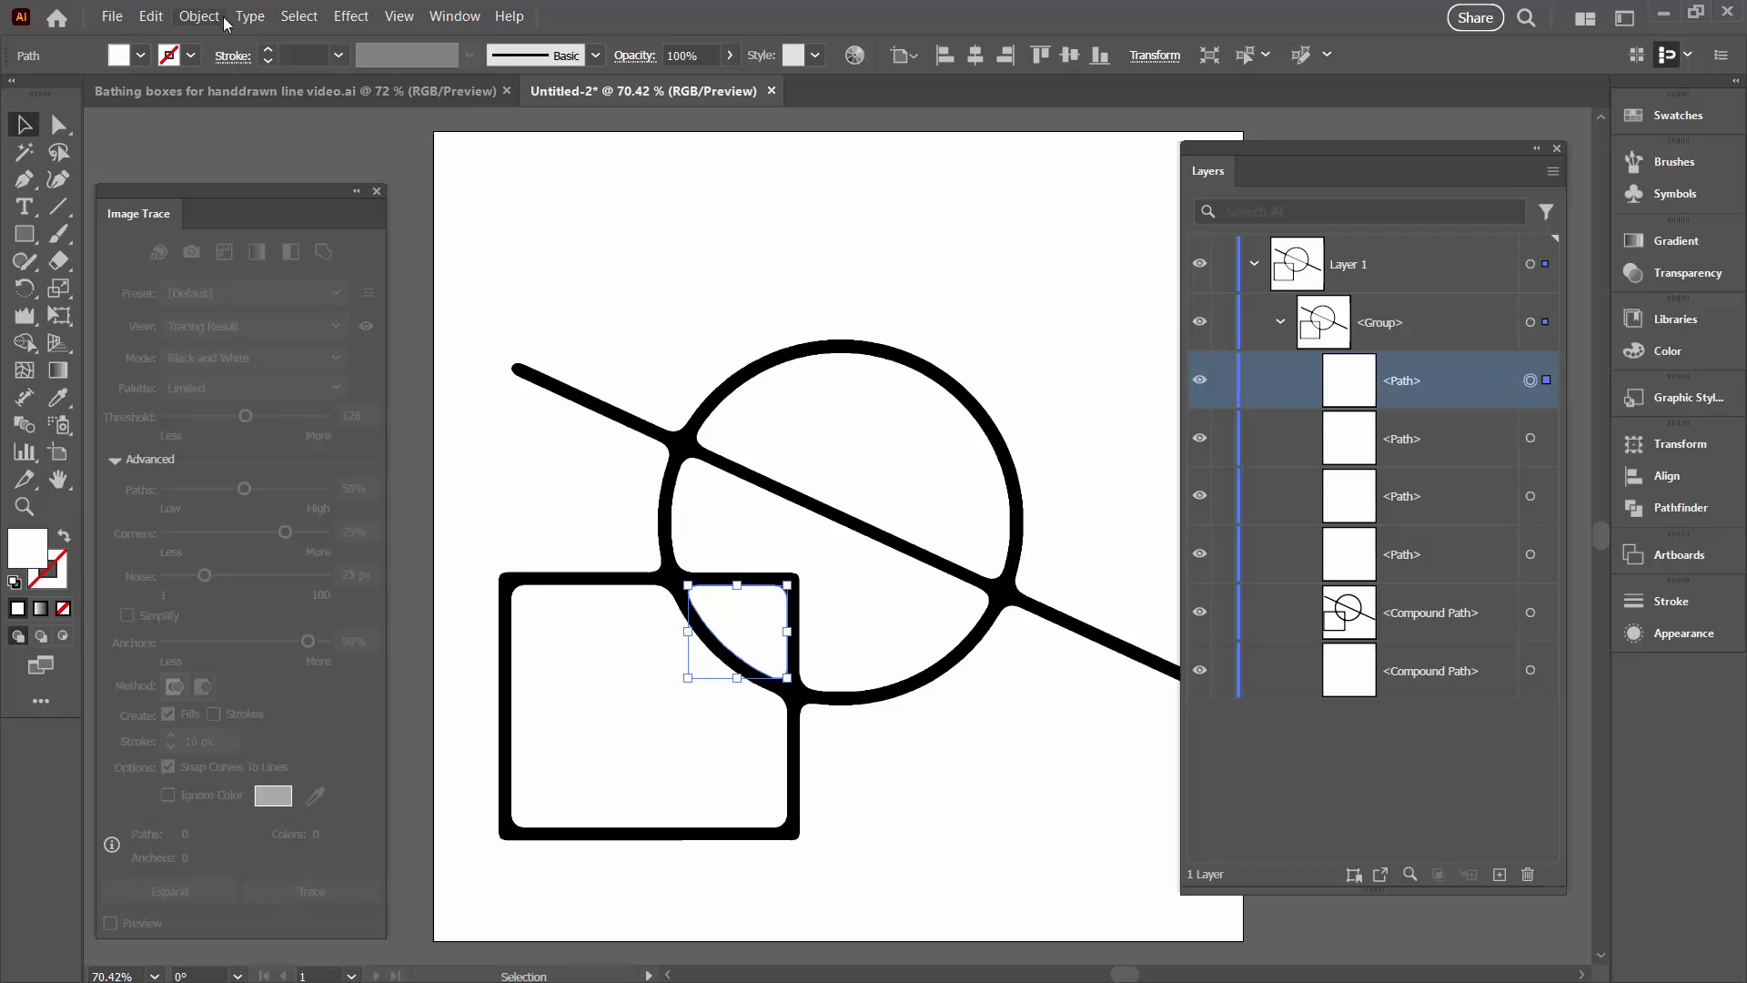
pyautogui.click(289, 23)
pyautogui.moveTo(492, 196)
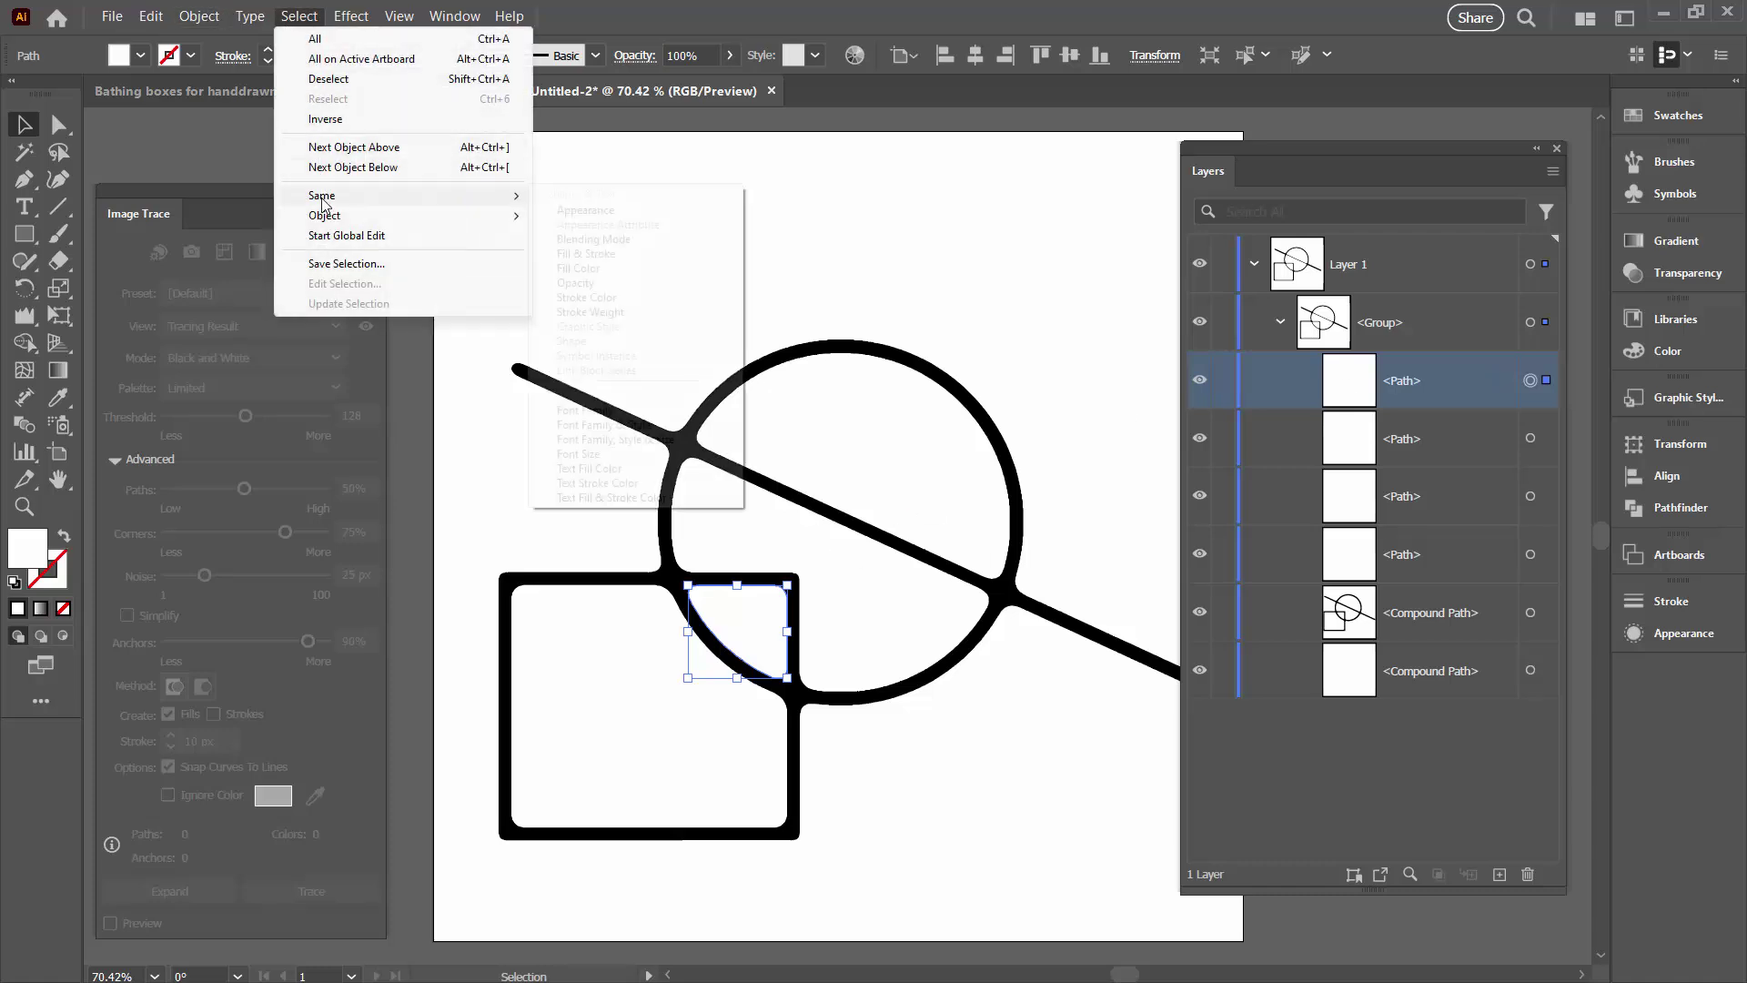
pyautogui.click(583, 267)
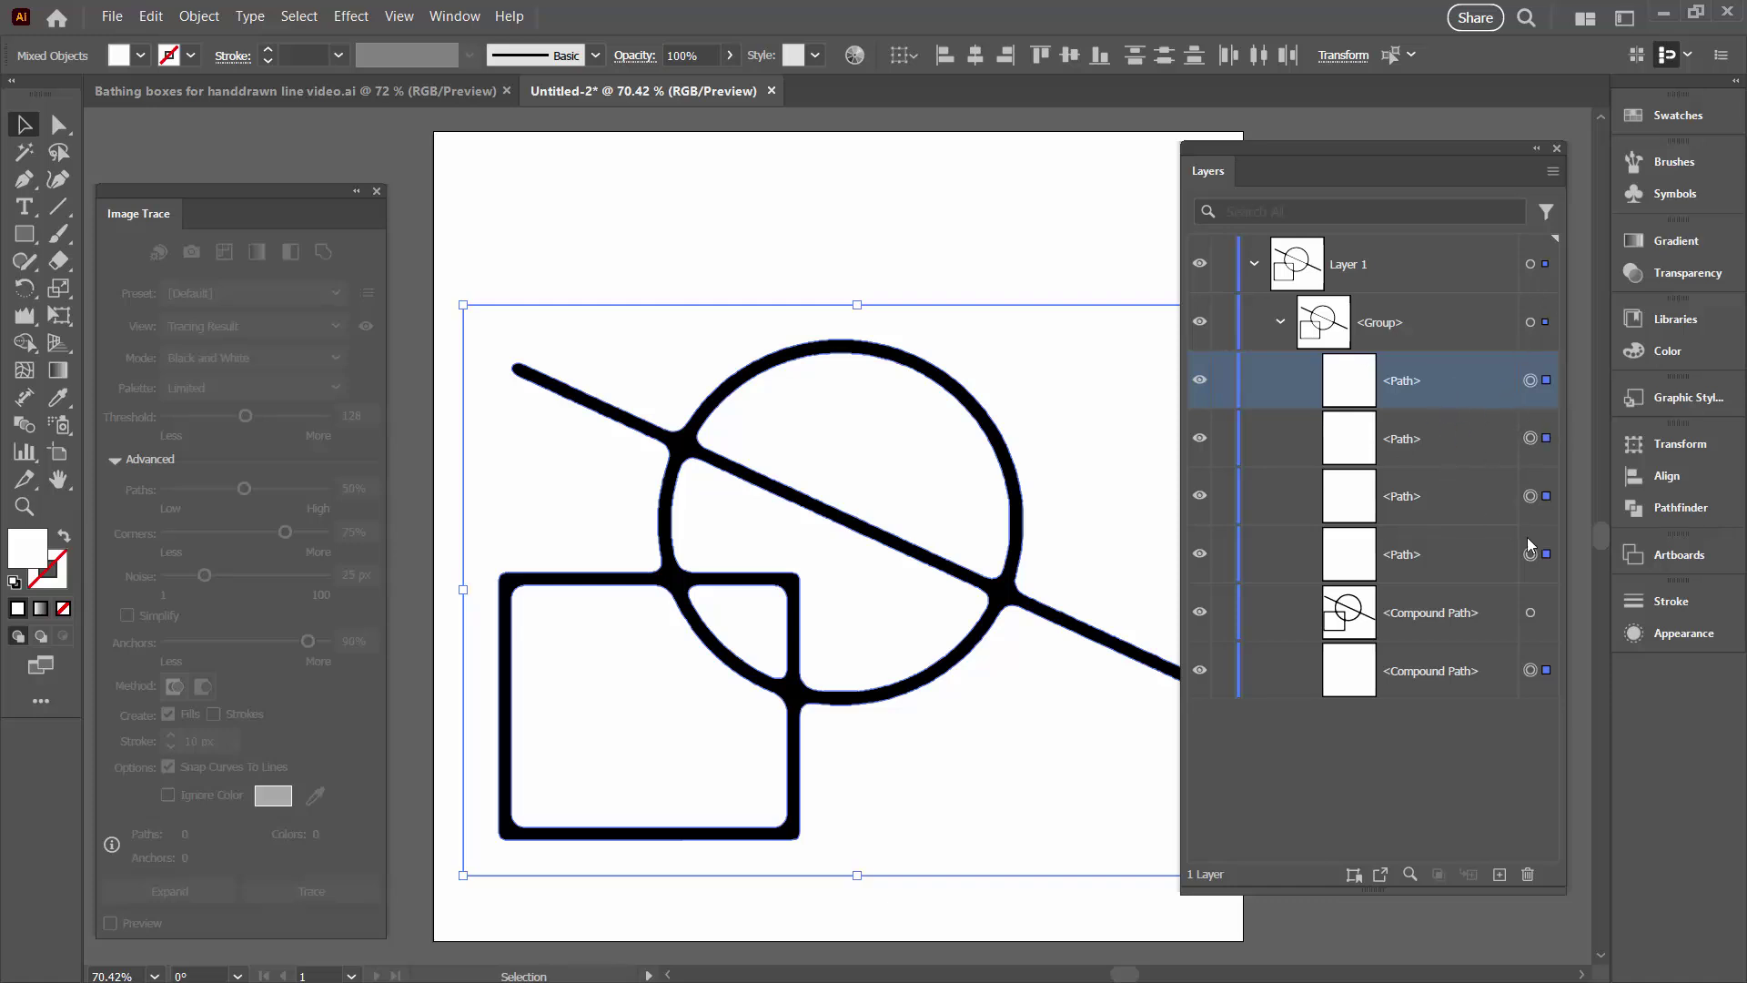
pyautogui.press('Delete')
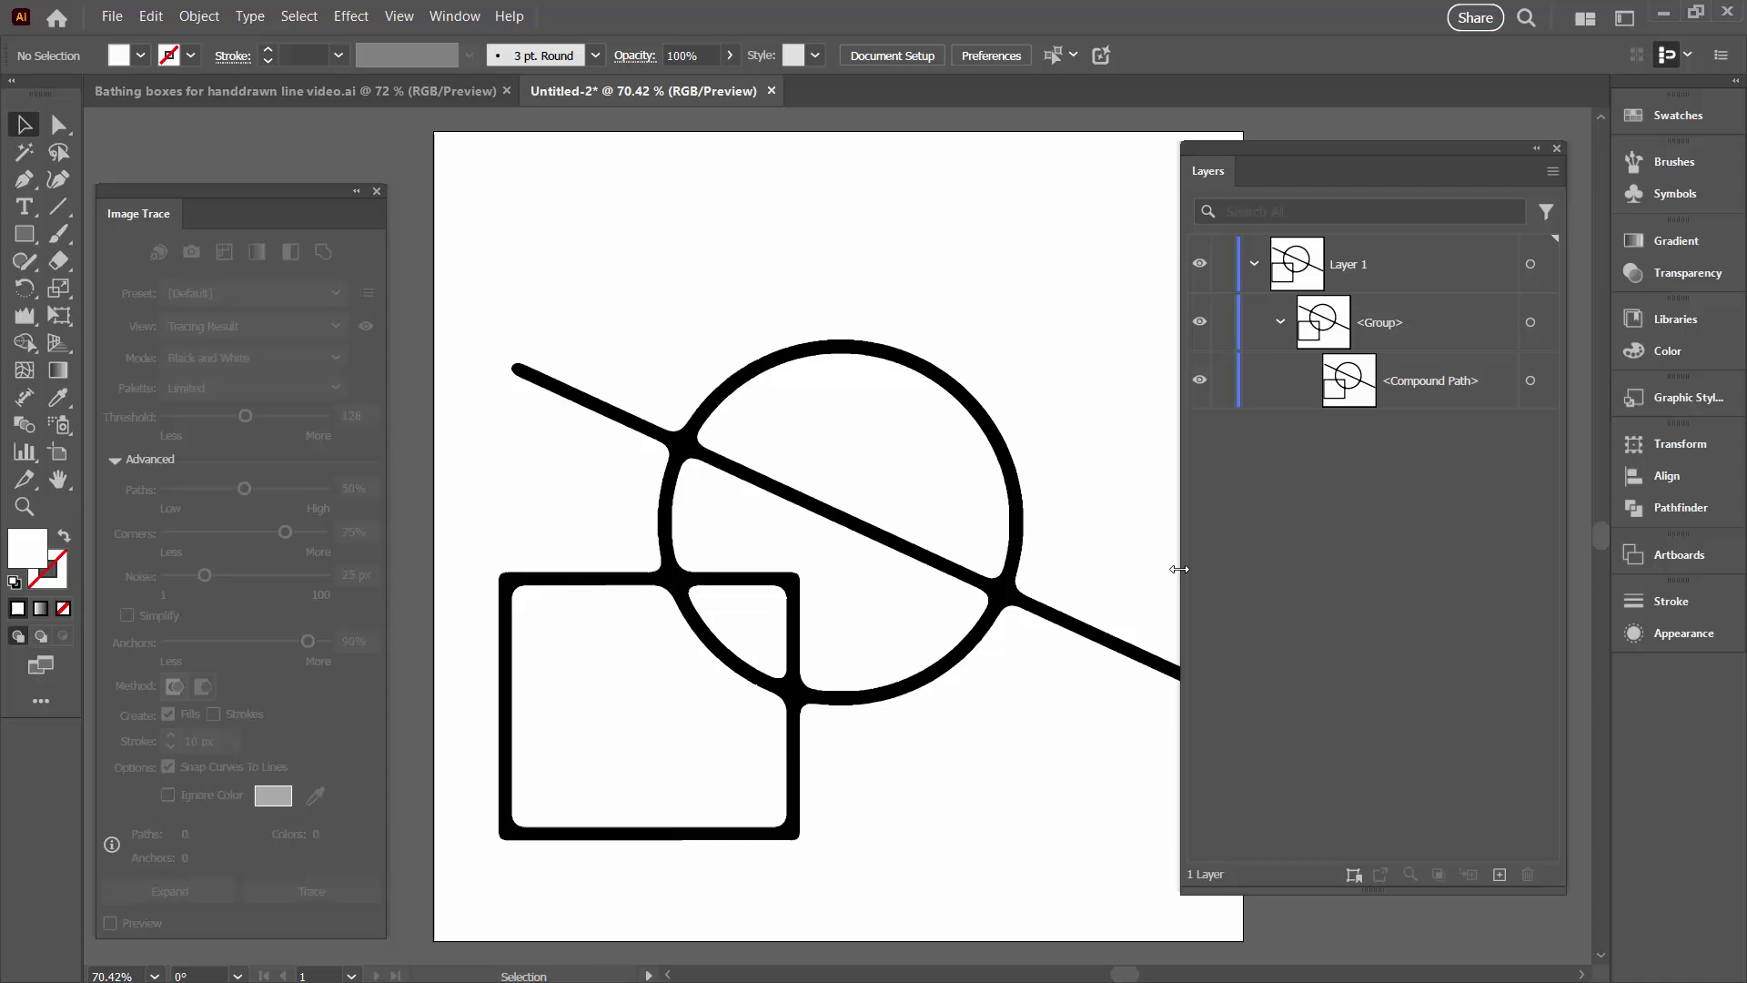
# Step: Select the remaining compound path and widen the Layers panel to show full names
pyautogui.moveTo(1178, 570); pyautogui.dragTo(1278, 546)
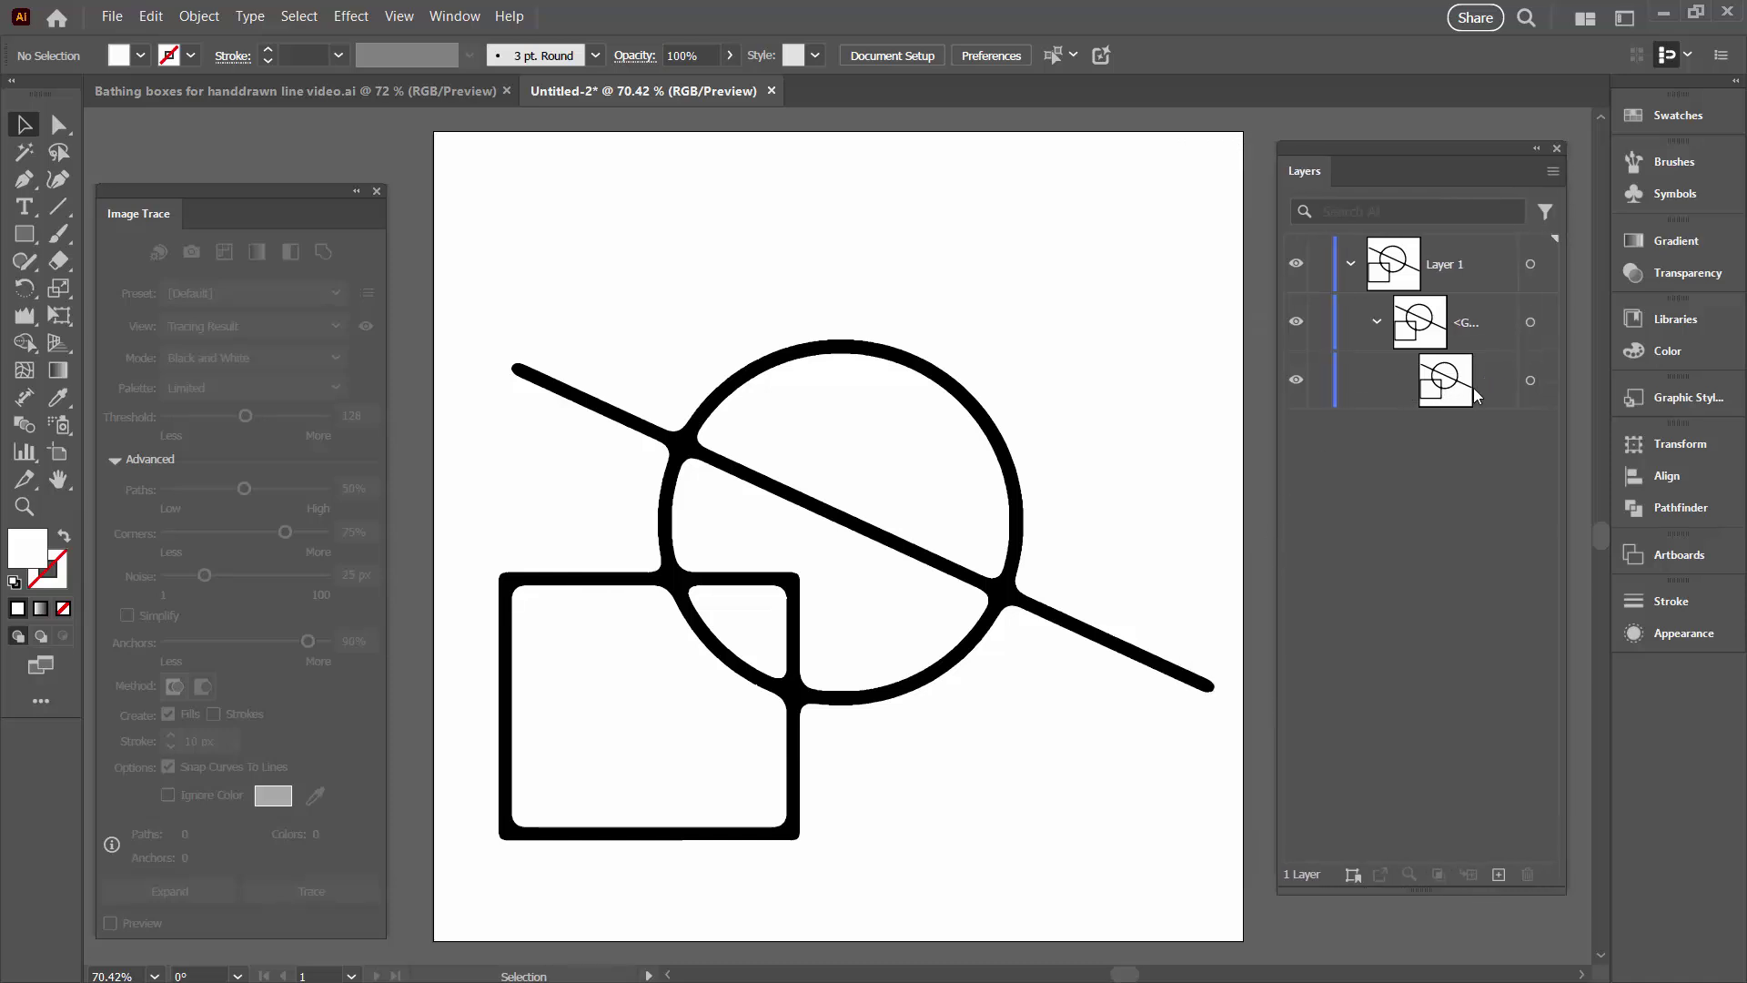
pyautogui.click(1530, 383)
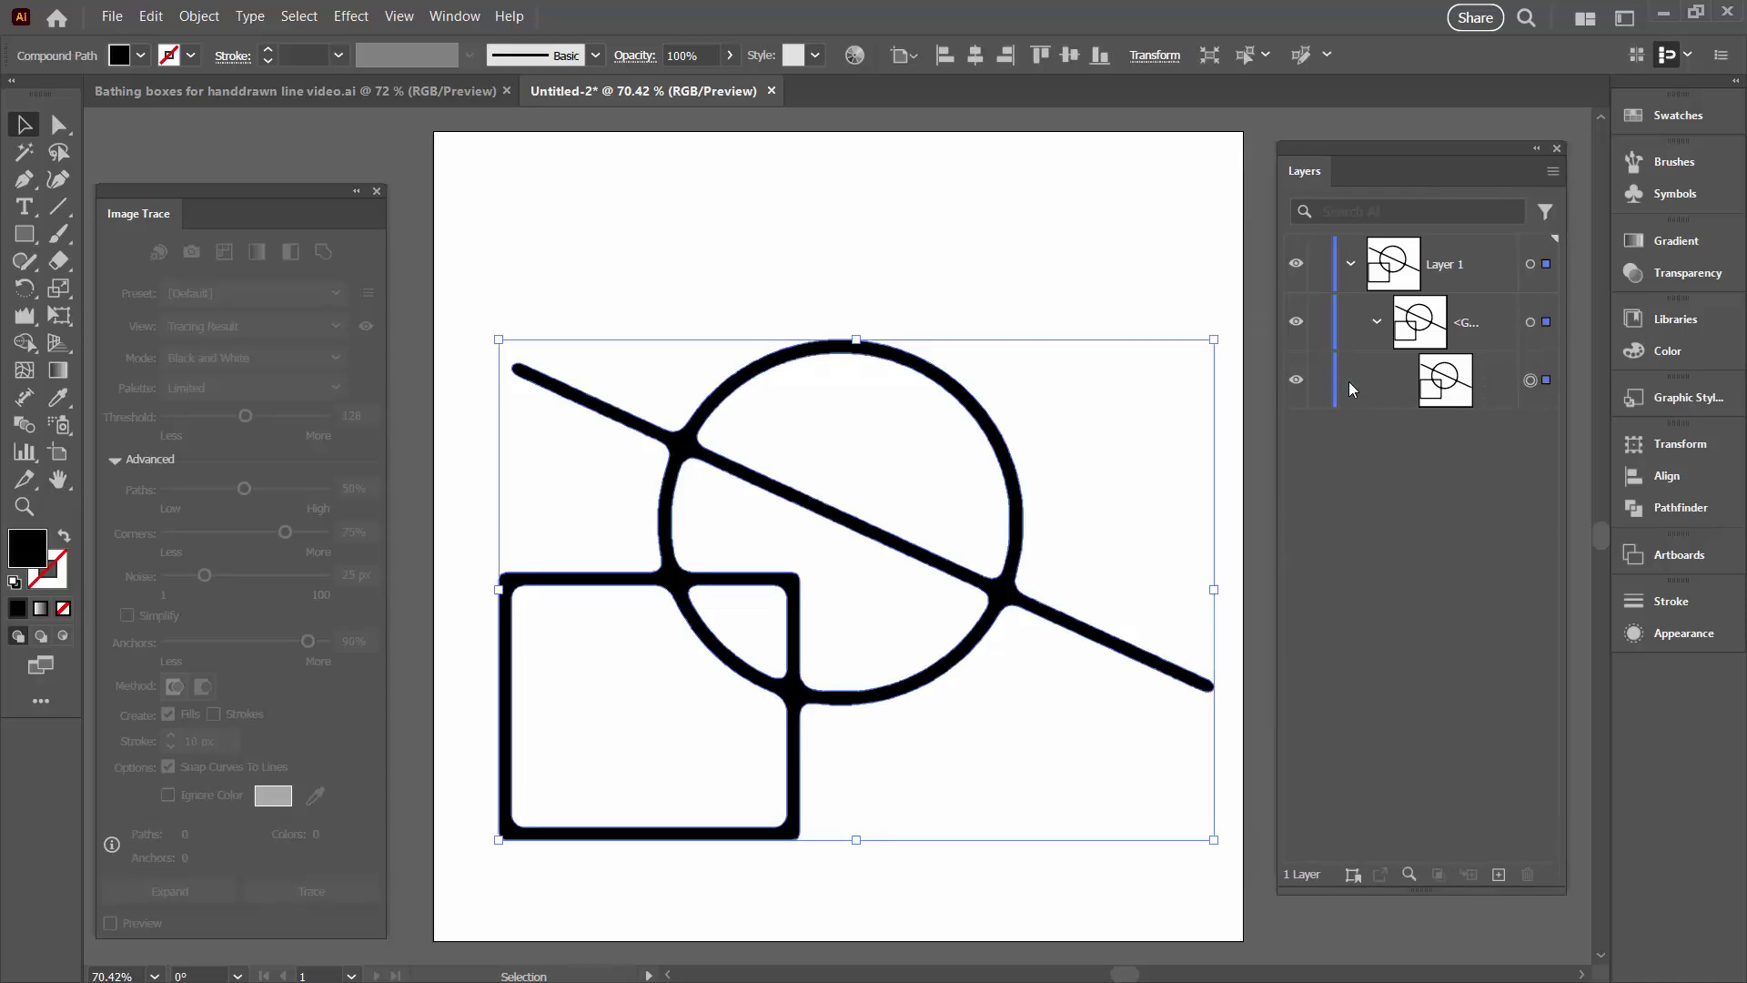
pyautogui.moveTo(1277, 387); pyautogui.dragTo(1120, 486)
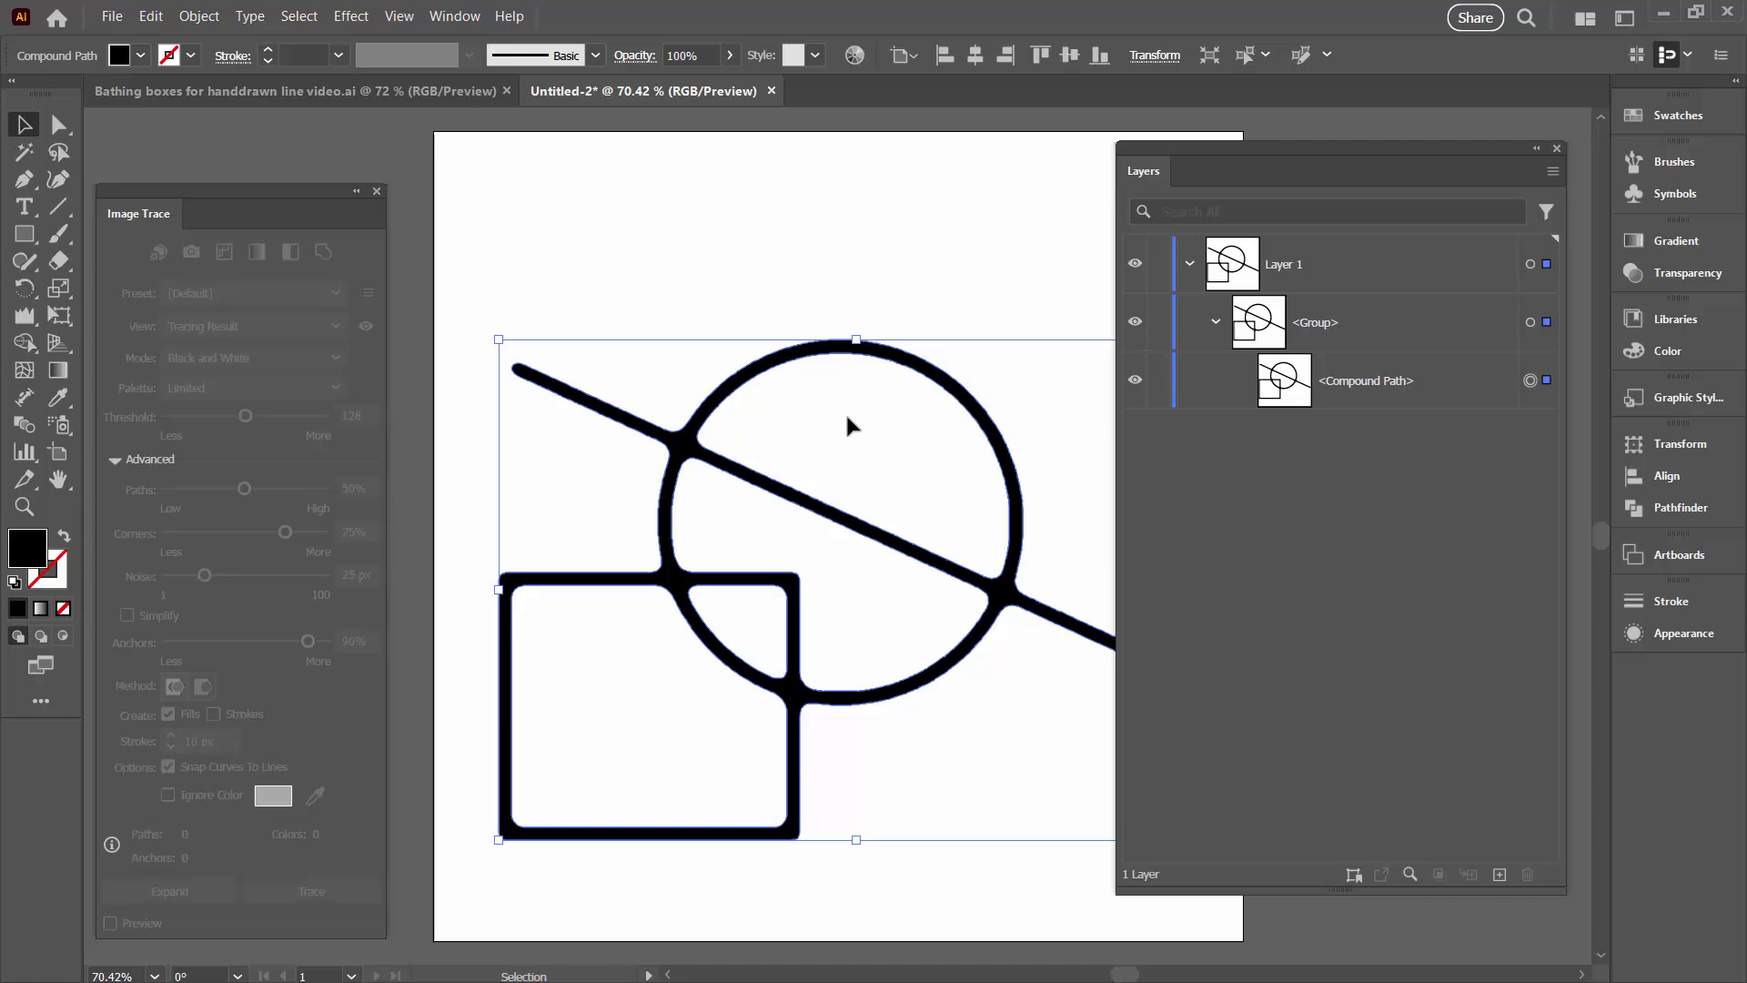
pyautogui.click(197, 16)
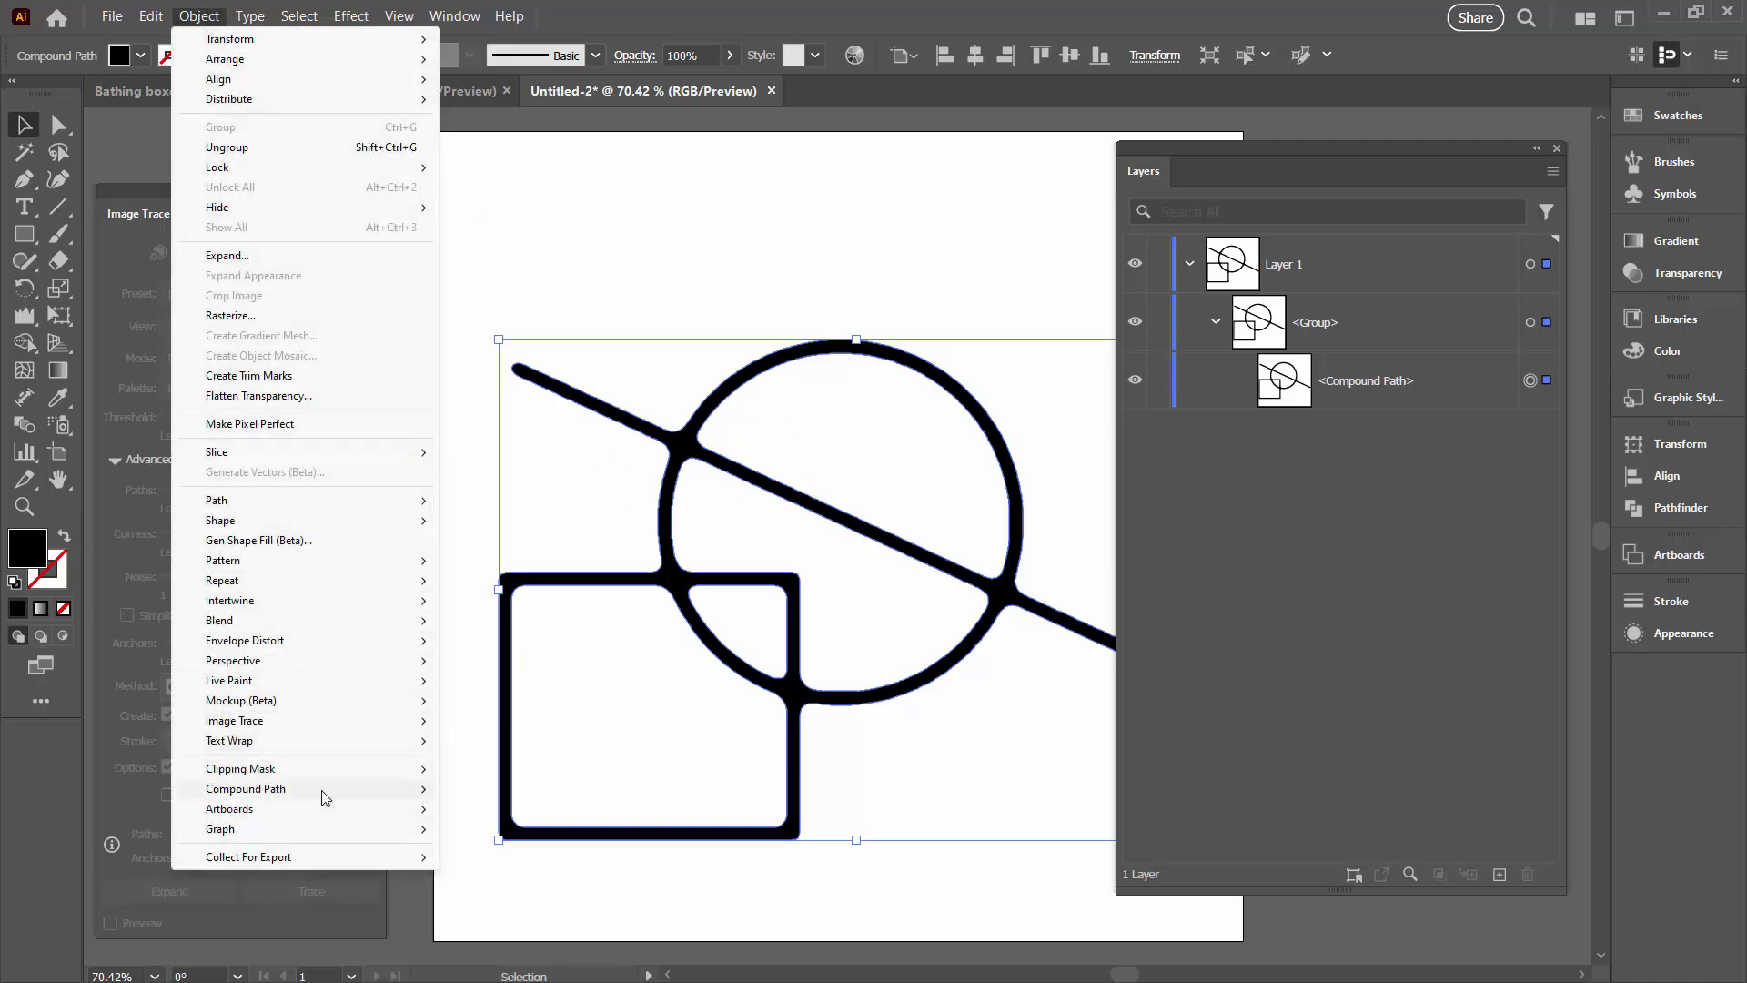
pyautogui.moveTo(319, 789)
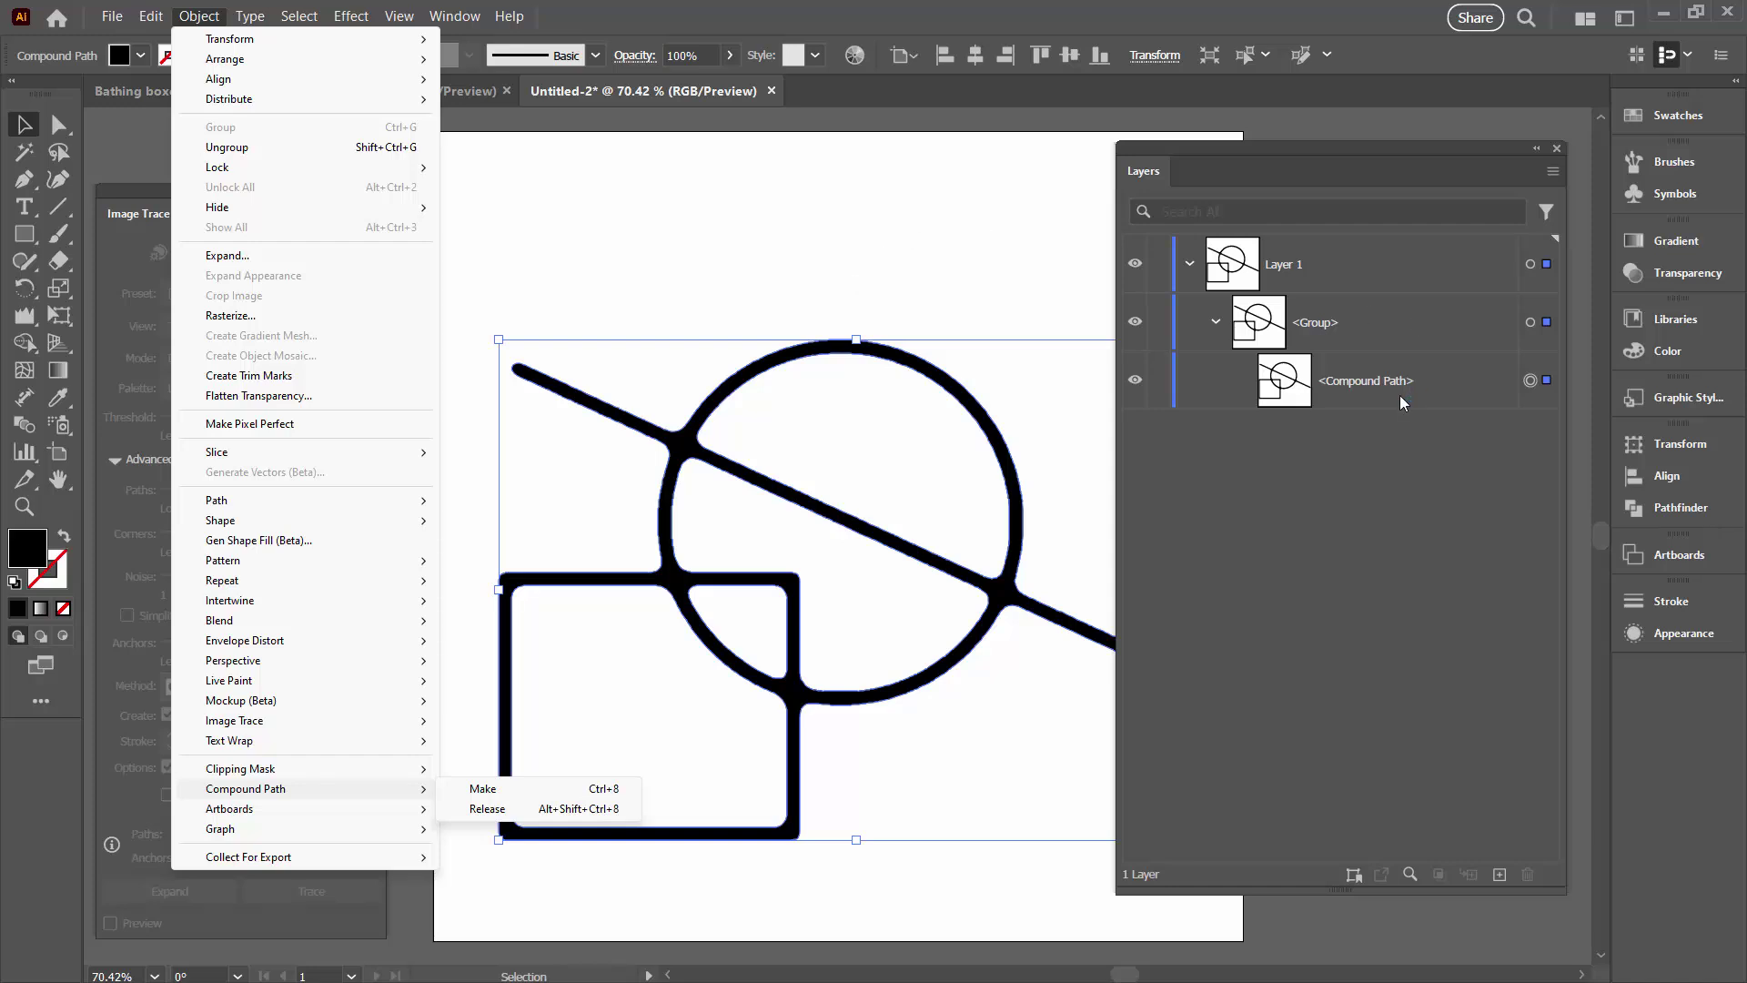
# Step: Move the compound path out of its group into Layer 1 and narrow the Layers panel
pyautogui.click(1356, 388)
pyautogui.moveTo(1367, 378); pyautogui.dragTo(1351, 295)
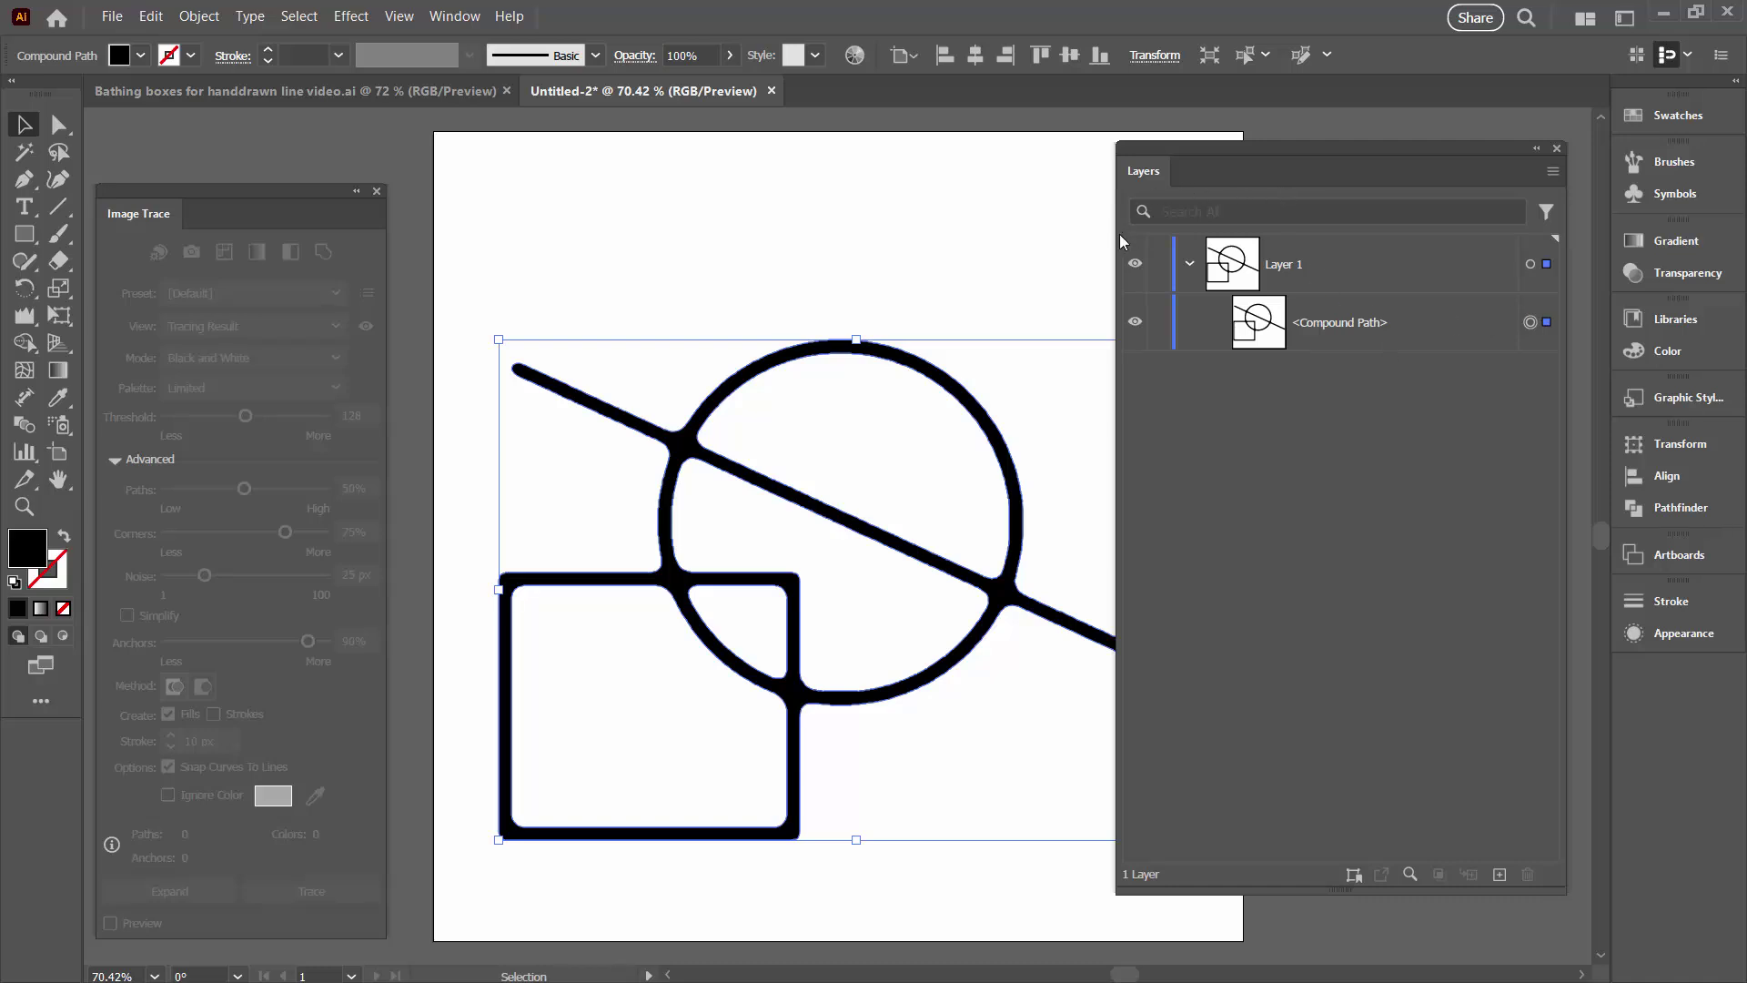
pyautogui.moveTo(1119, 240); pyautogui.dragTo(1230, 241)
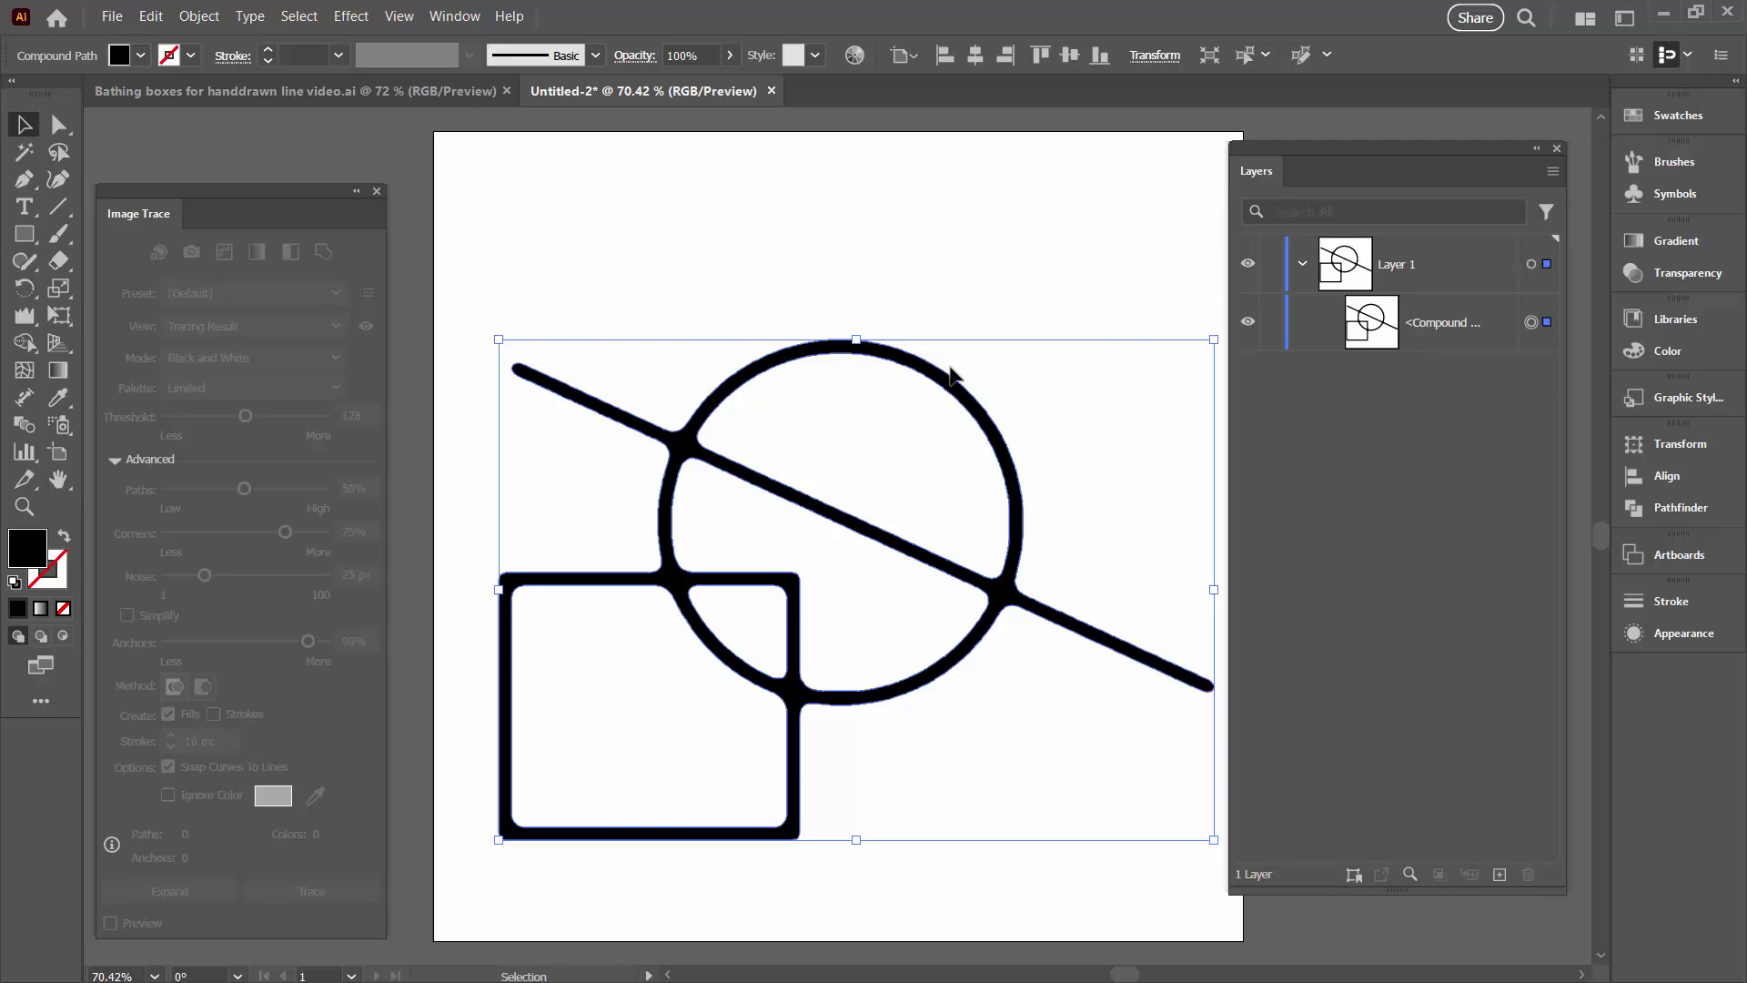
pyautogui.click(201, 18)
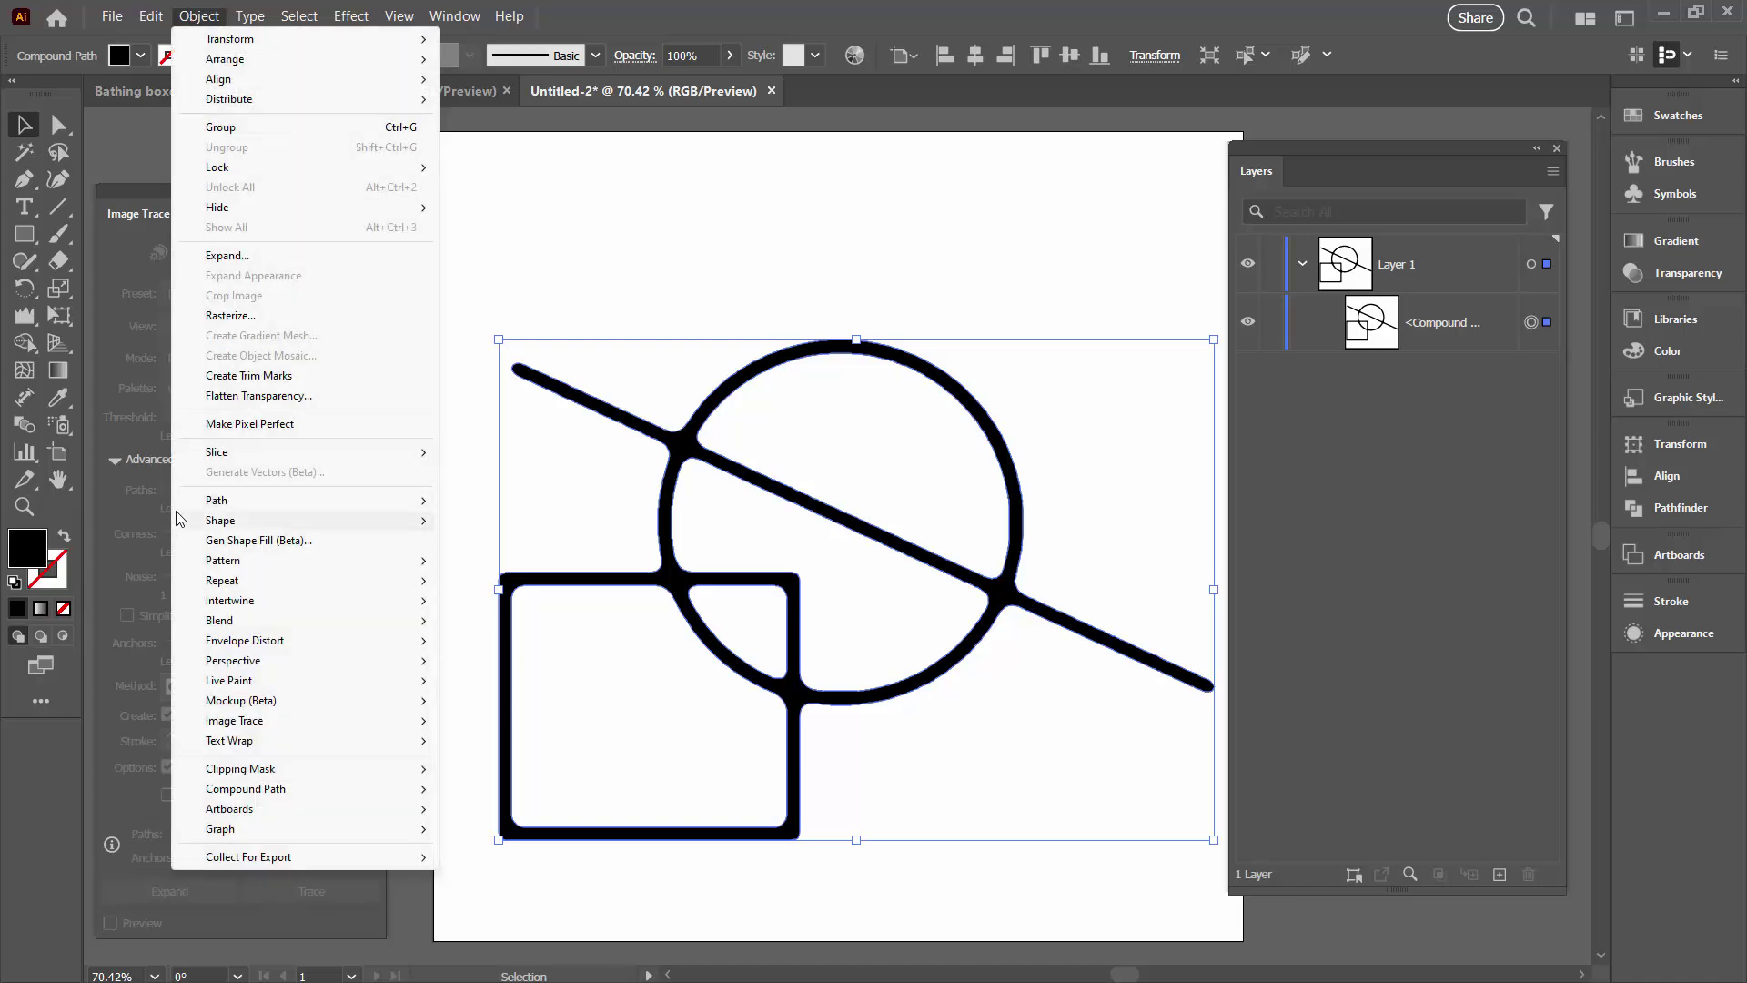
# Step: Apply a 5 px Offset Path to the traced compound path
pyautogui.moveTo(327, 500)
pyautogui.click(507, 571)
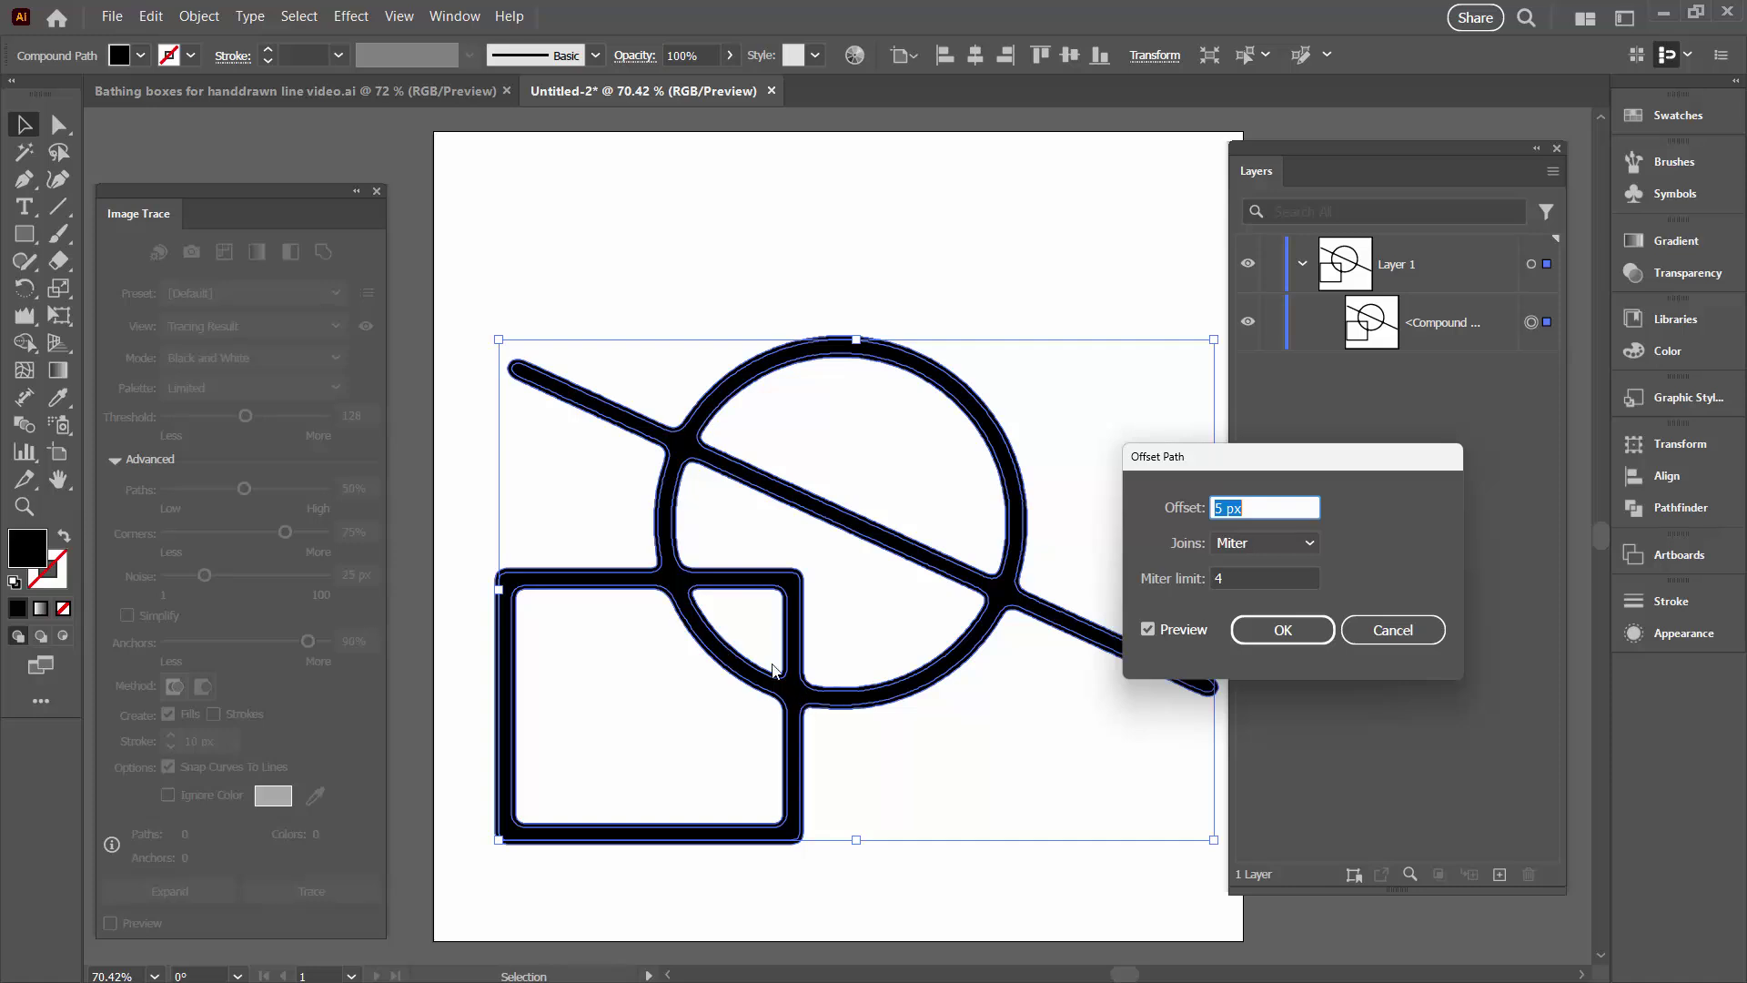
pyautogui.click(1283, 630)
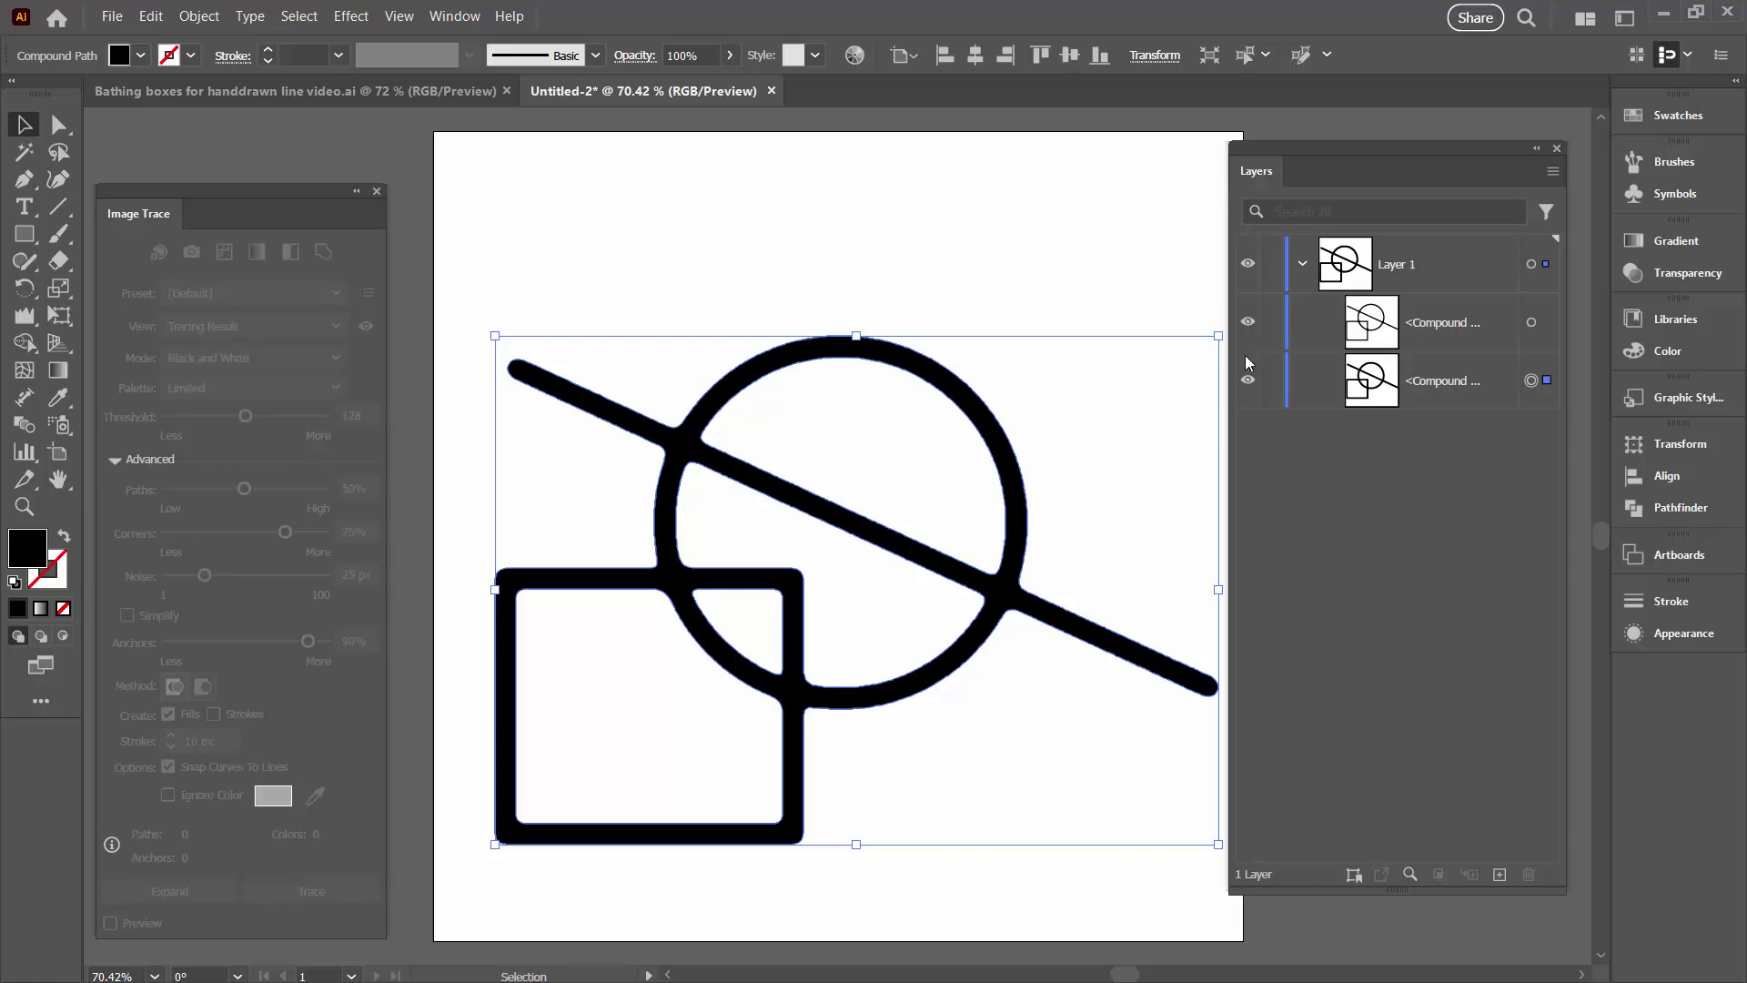
# Step: Compare the offset copy against the original, then delete the thinner original path
pyautogui.click(1247, 387)
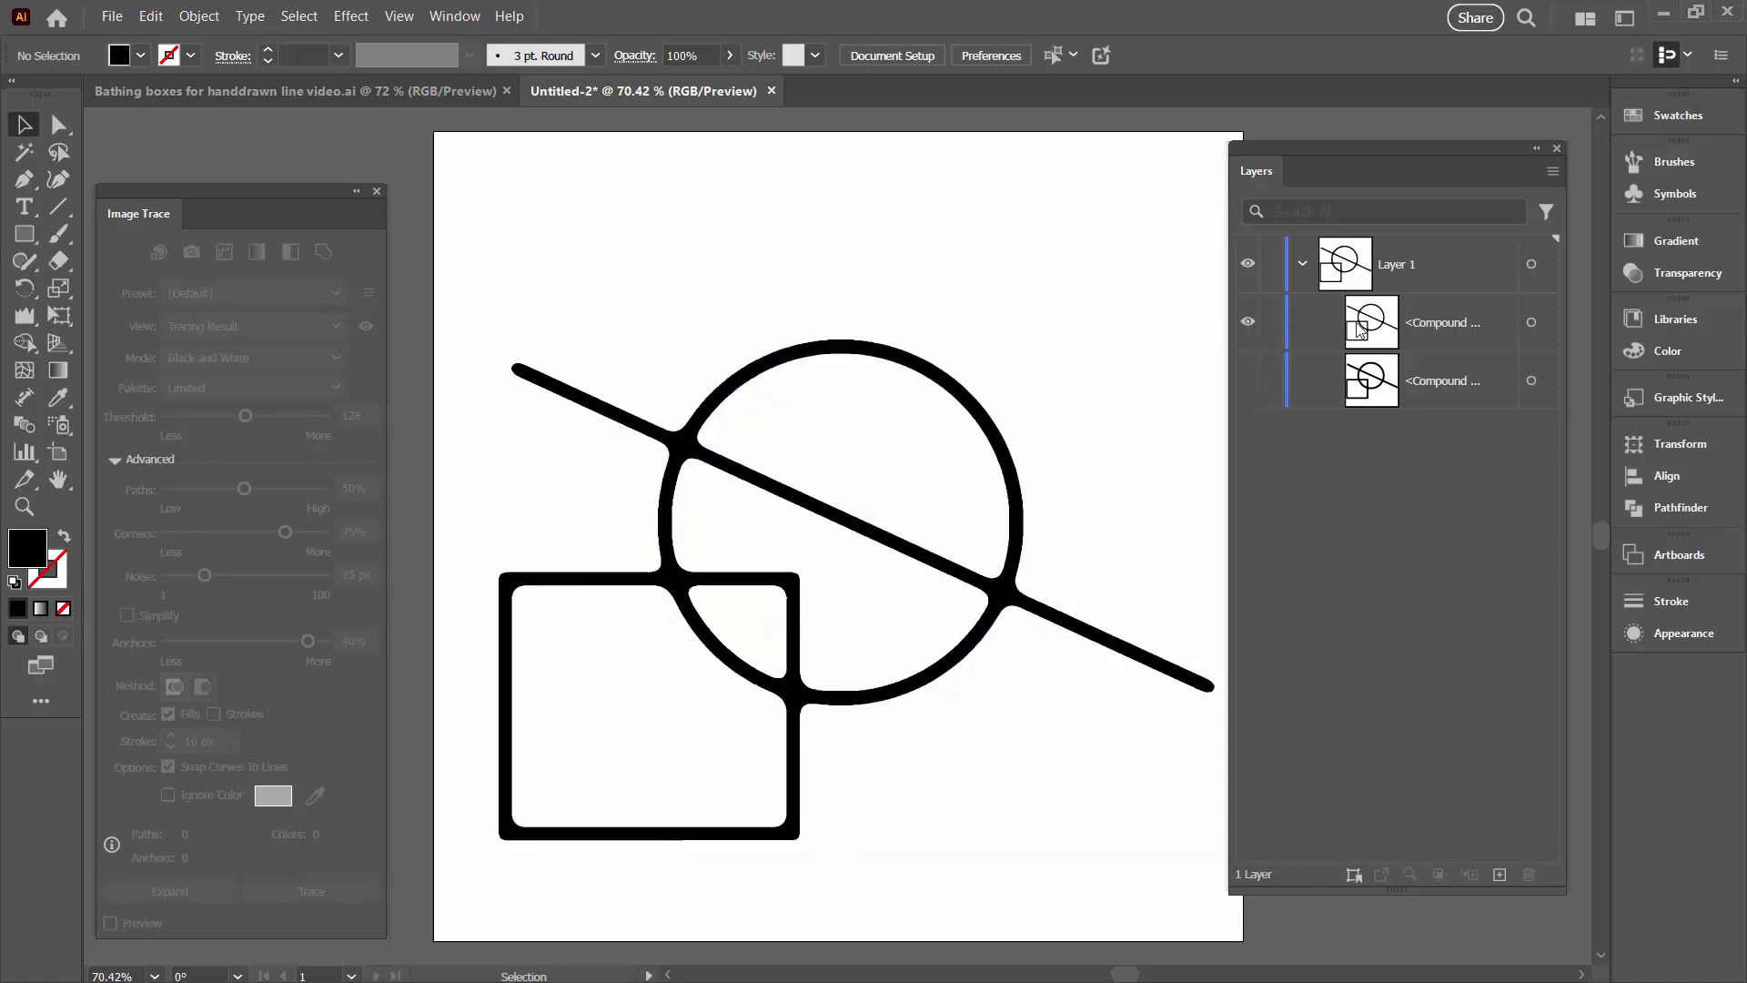
pyautogui.click(1247, 381)
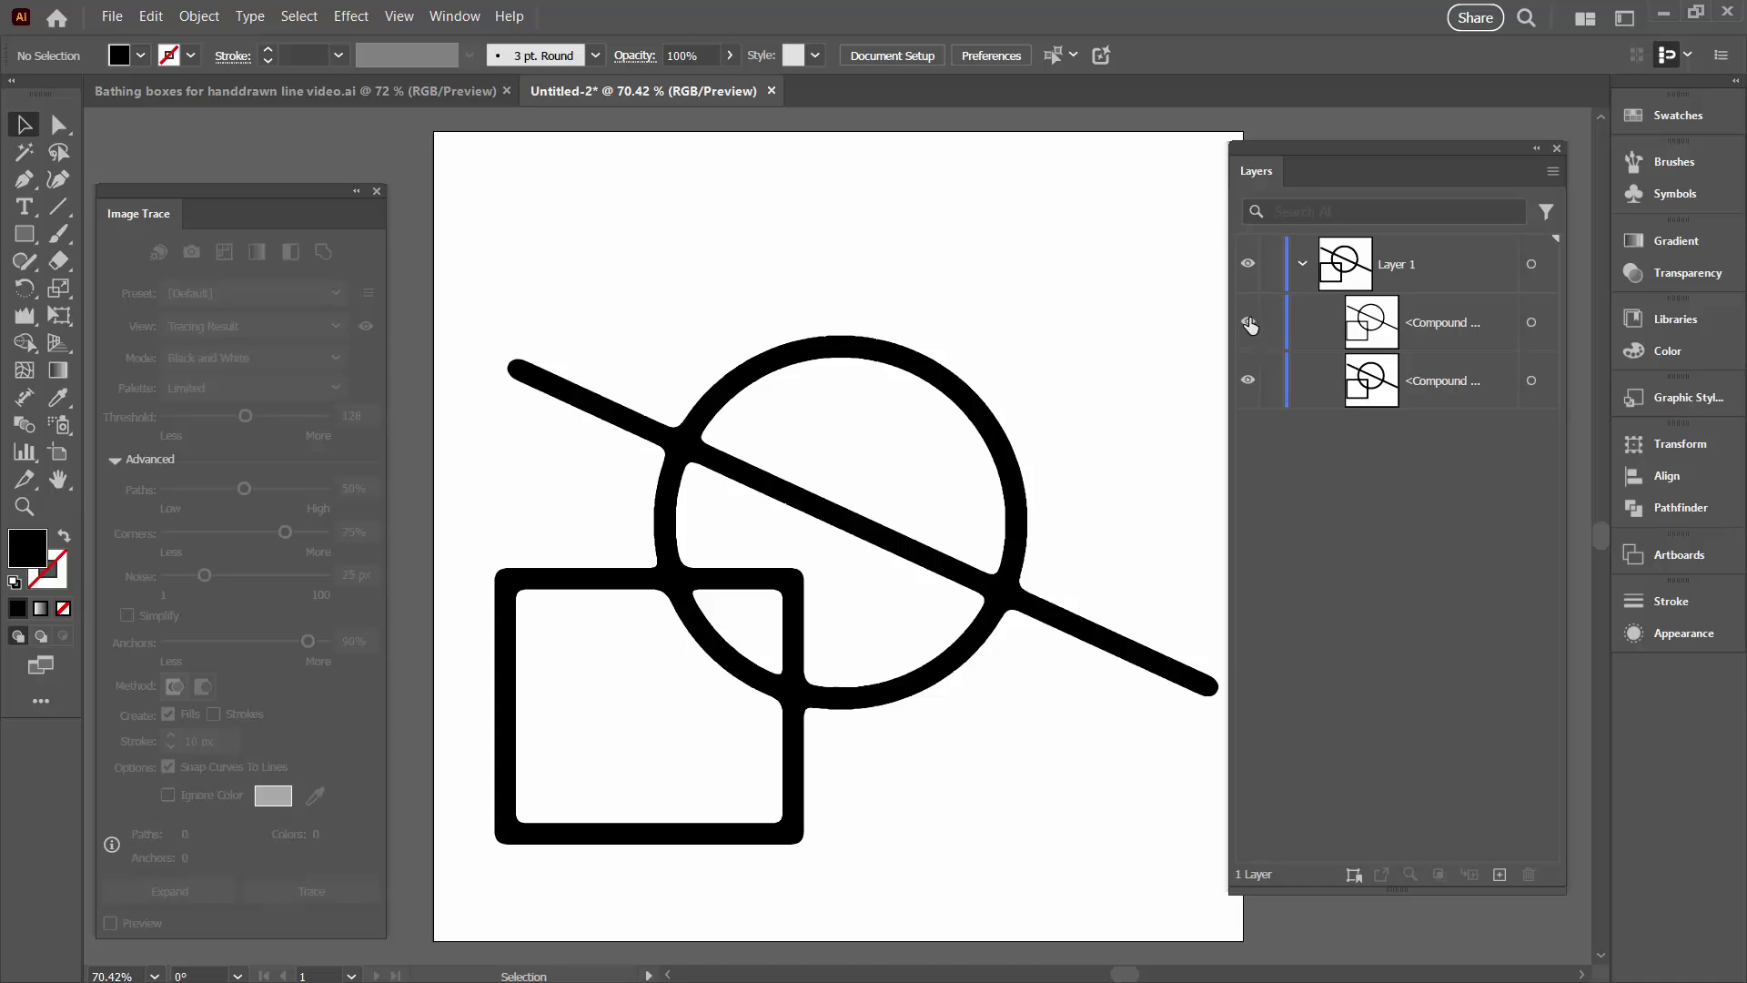
pyautogui.click(1443, 326)
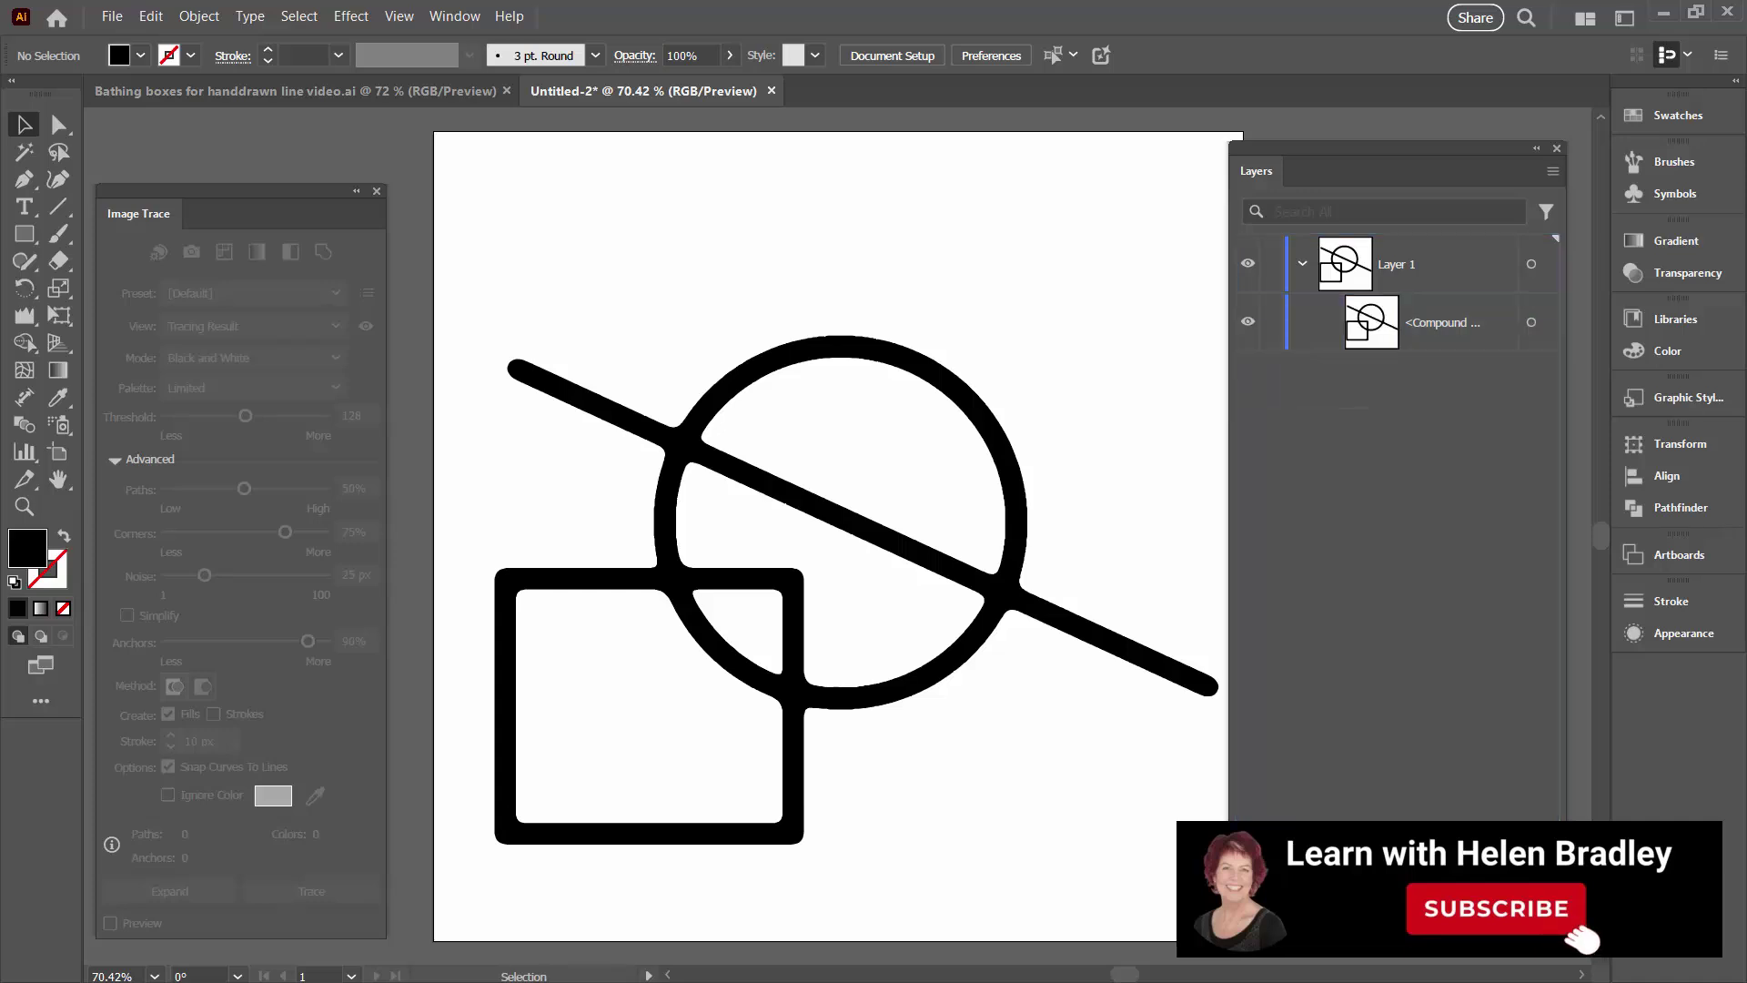
pyautogui.press('Delete')
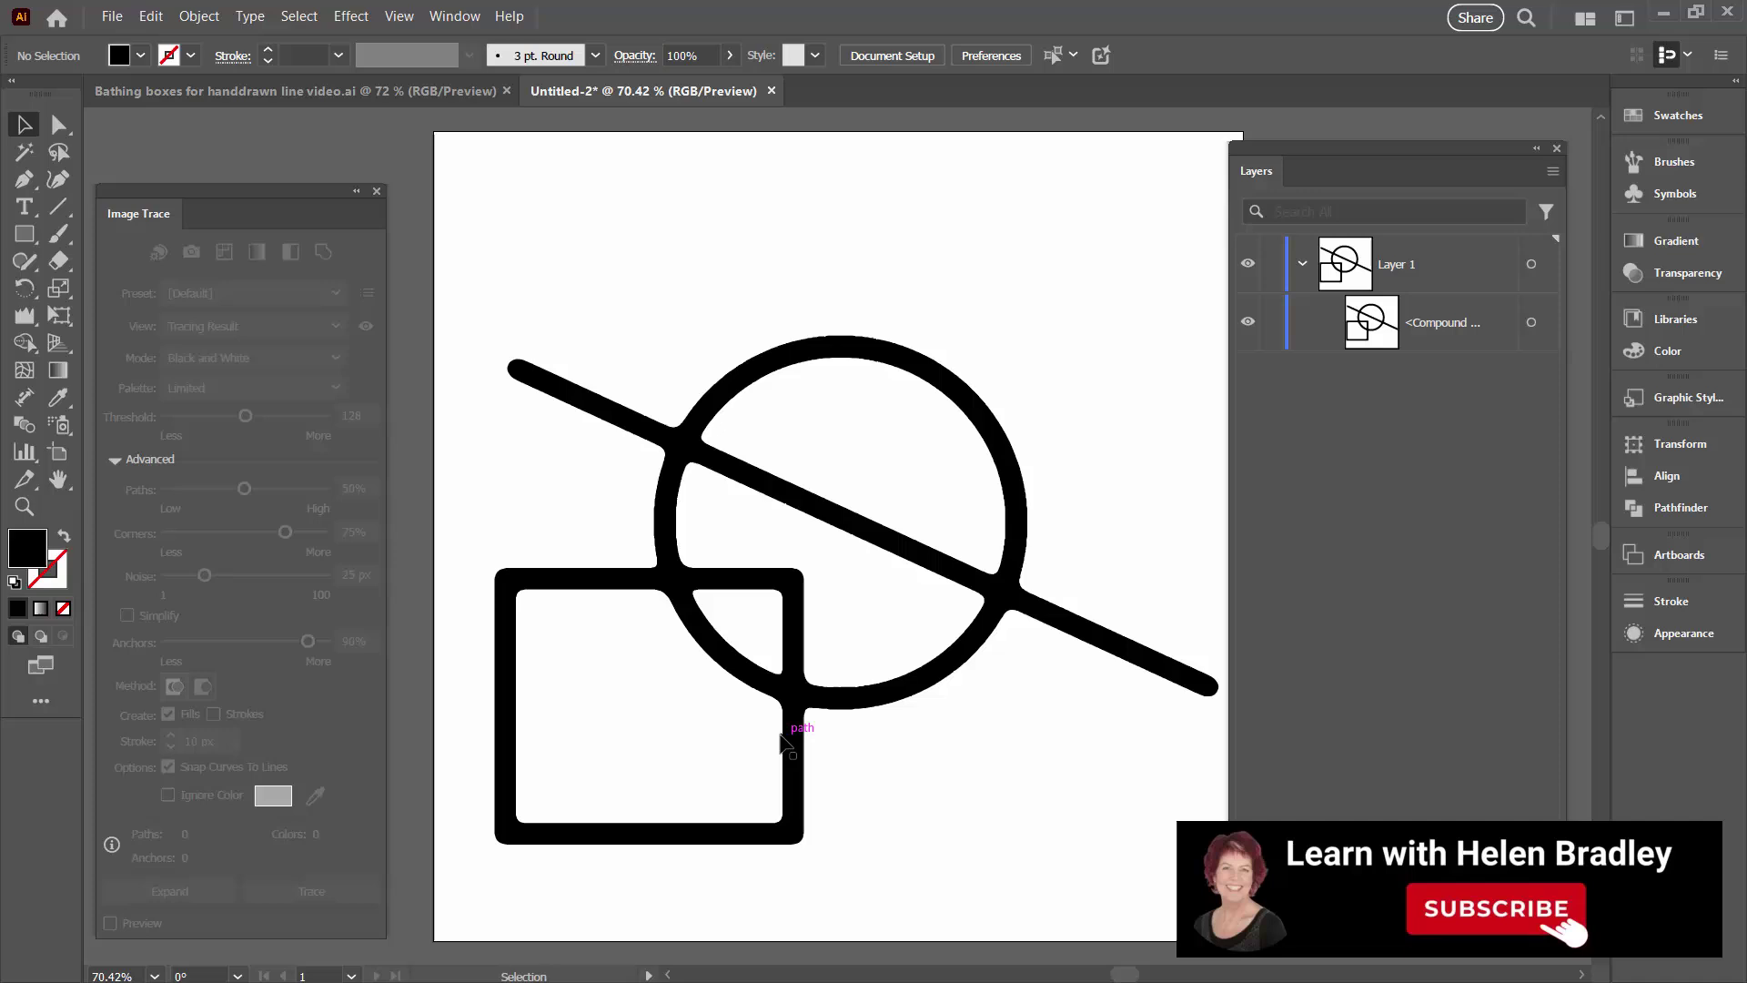
# Step: In the Bathing boxes document, select all the hut linework and raise its stroke to 12 pt
pyautogui.click(619, 301)
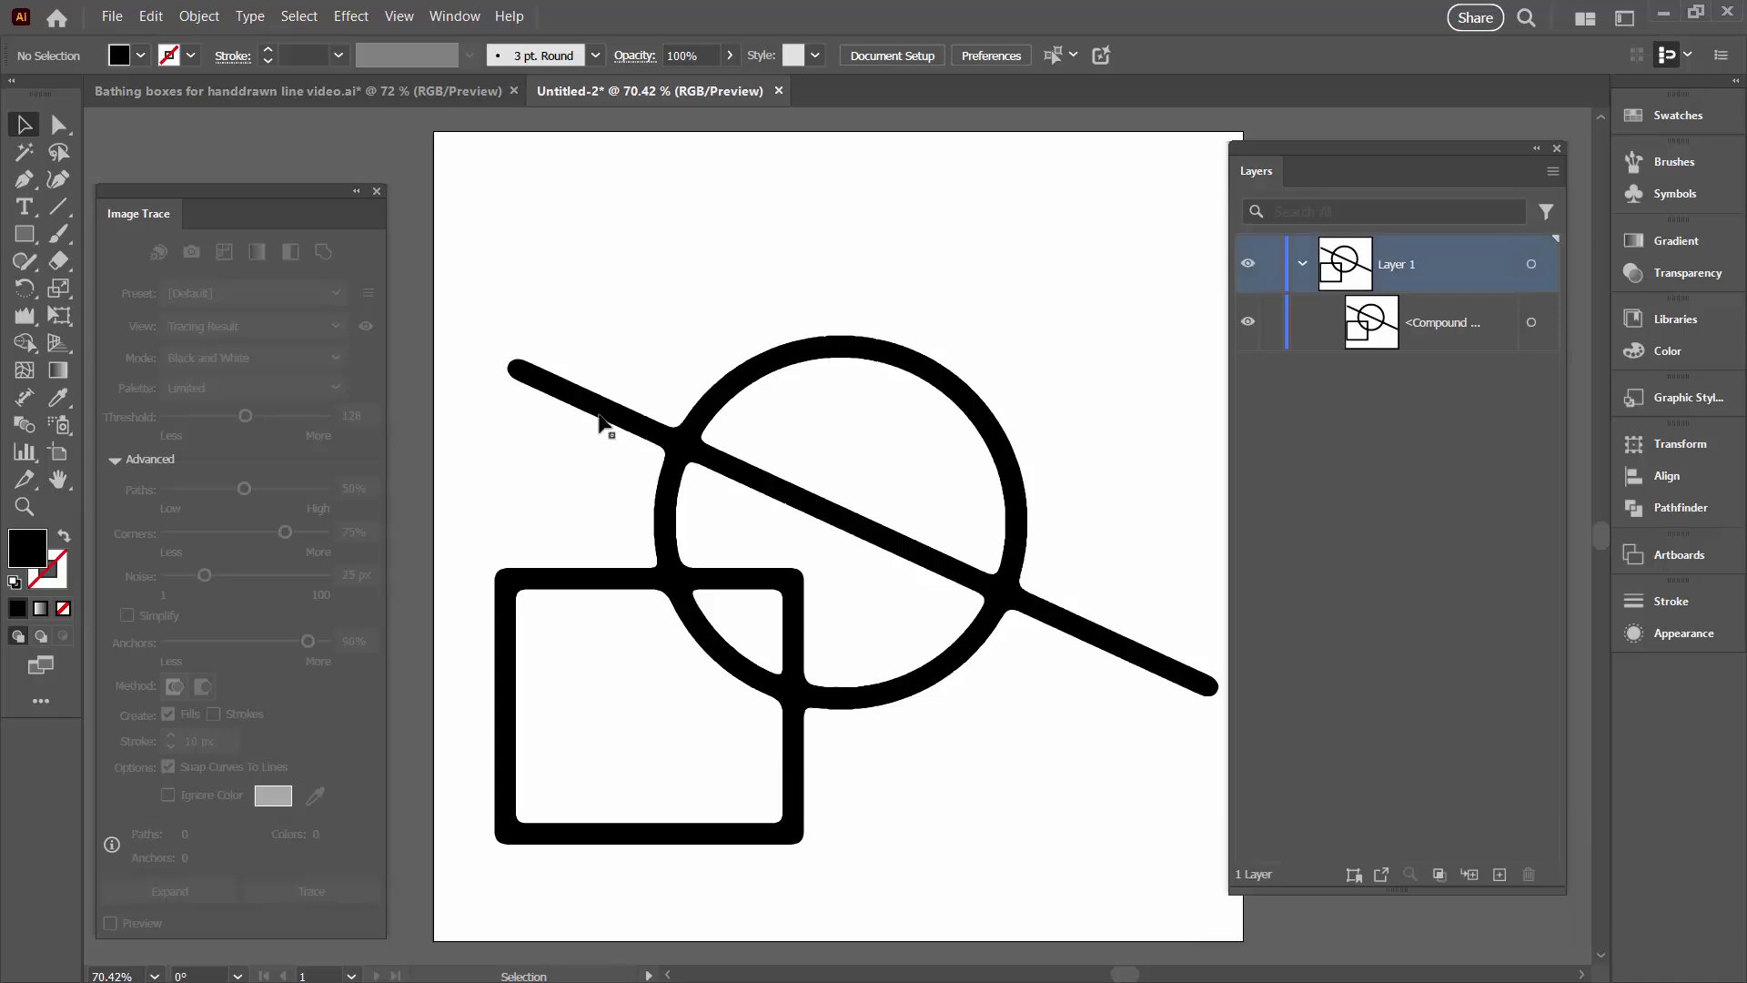
pyautogui.click(259, 87)
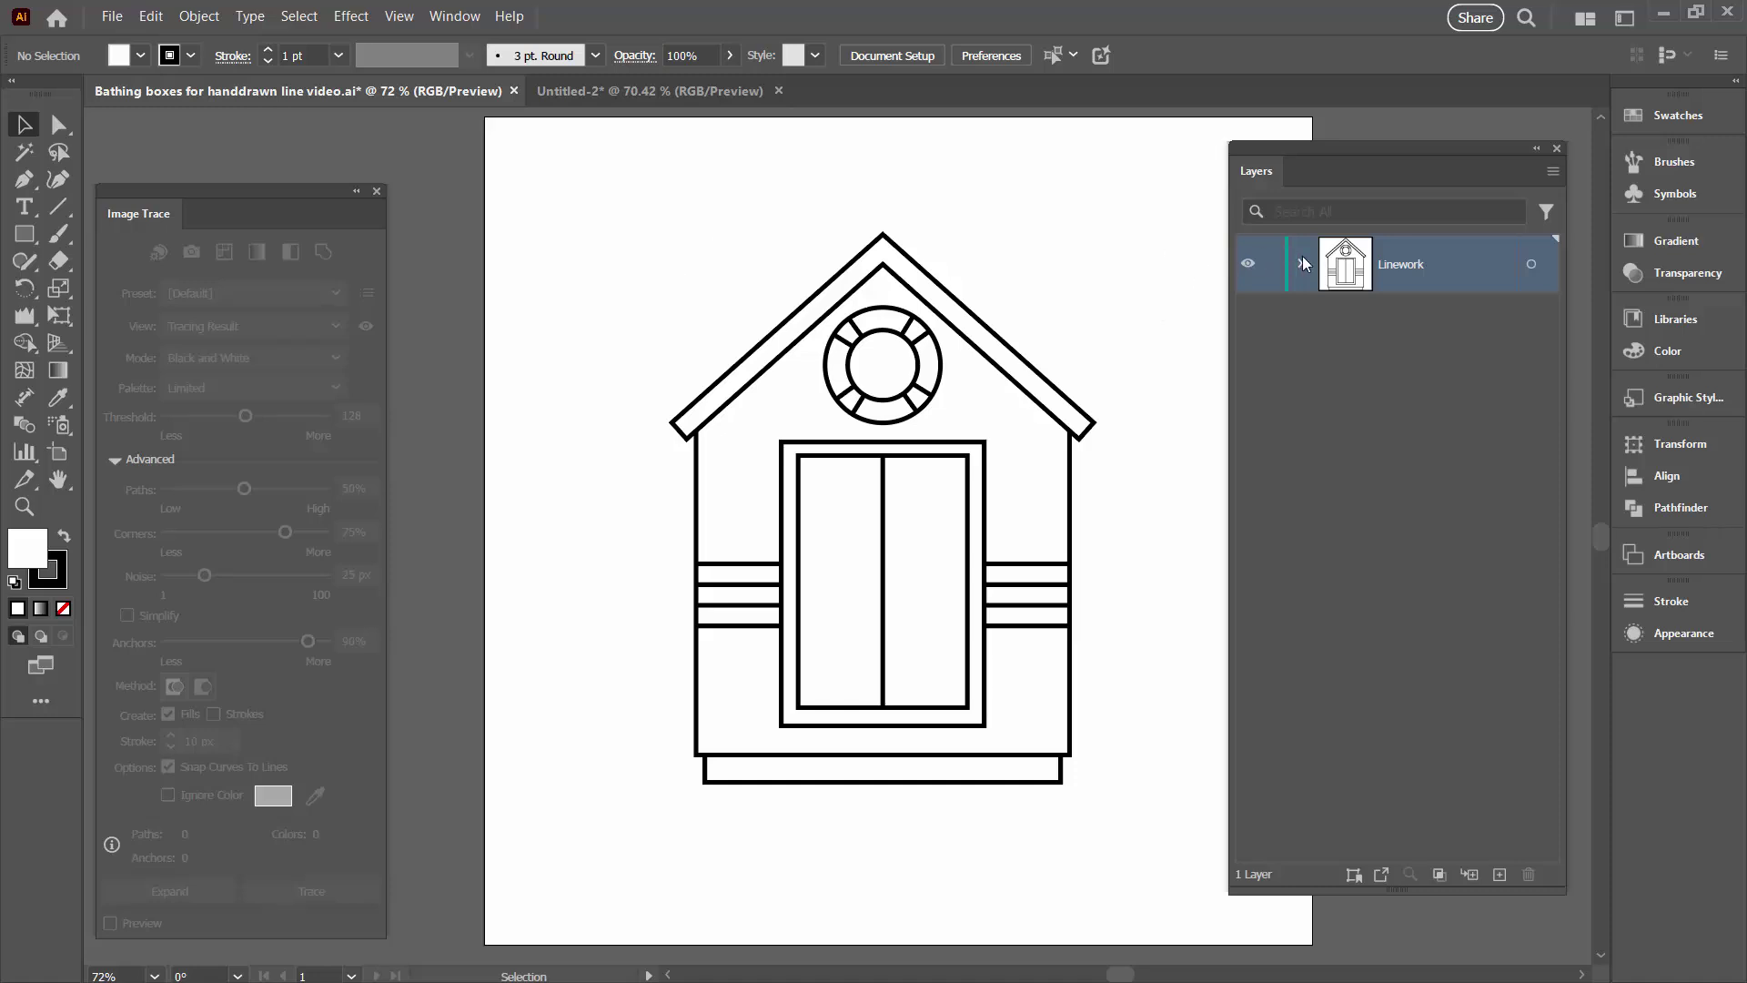
pyautogui.click(1302, 264)
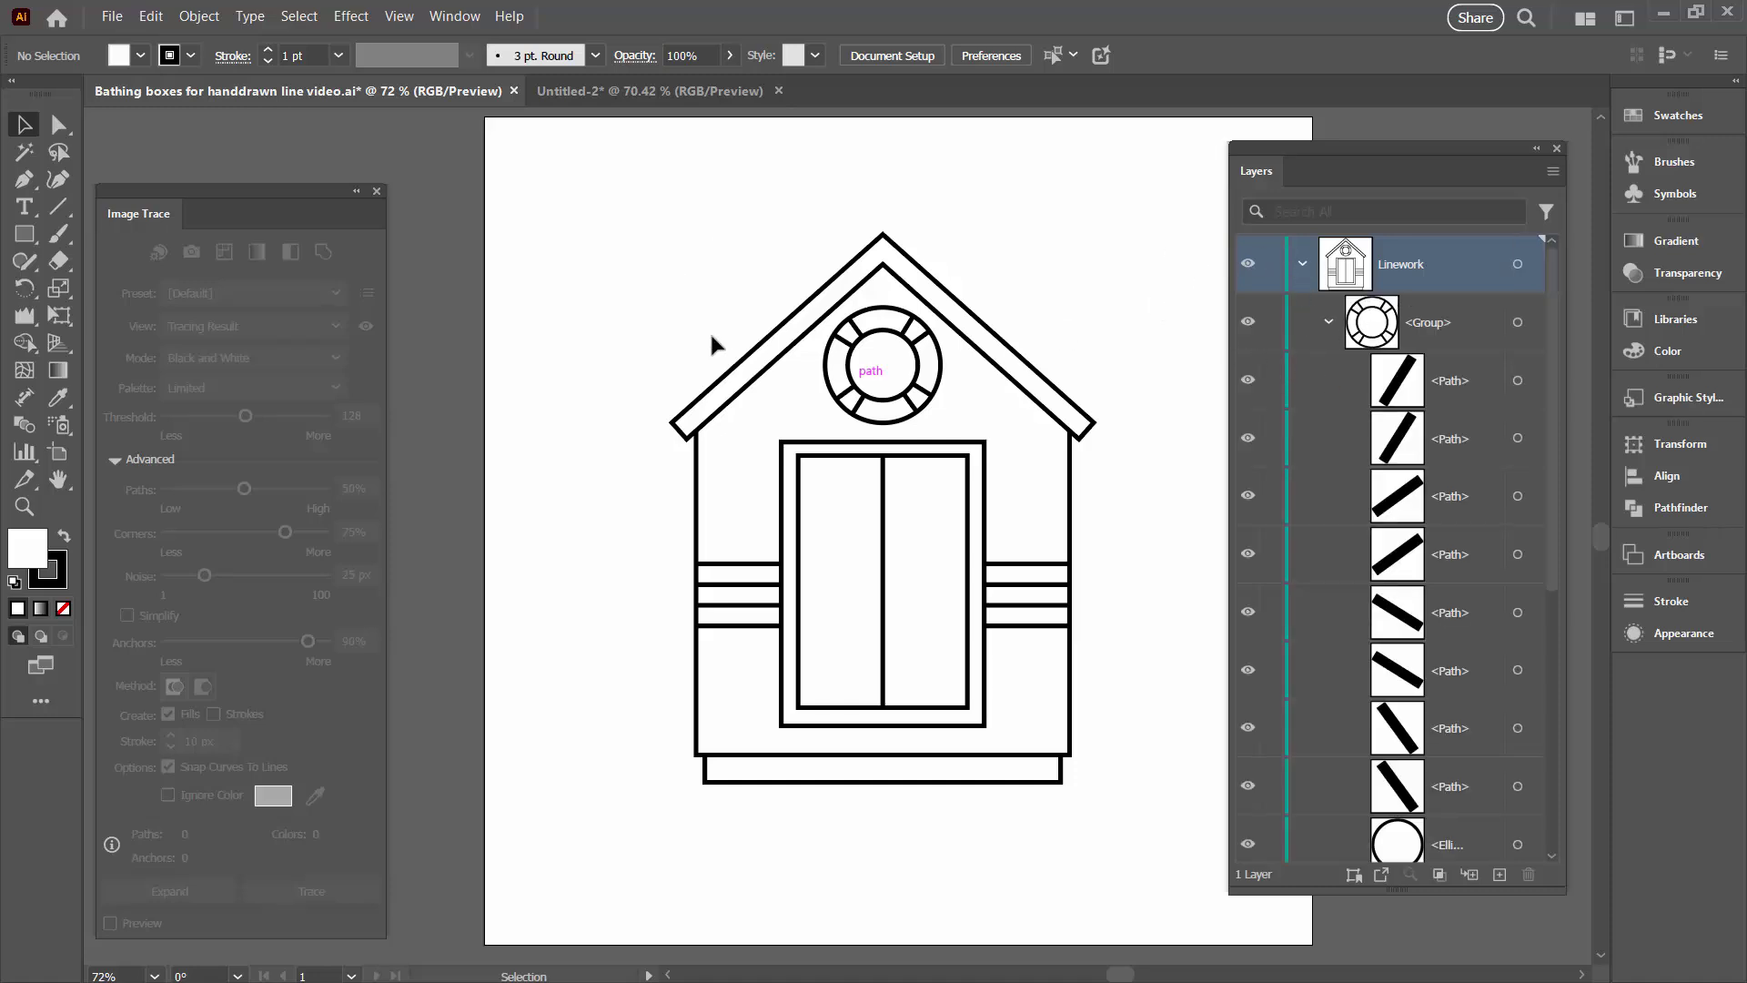
pyautogui.moveTo(628, 219)
pyautogui.mouseDown()
pyautogui.moveTo(1064, 783)
pyautogui.moveTo(1034, 772)
pyautogui.mouseUp()
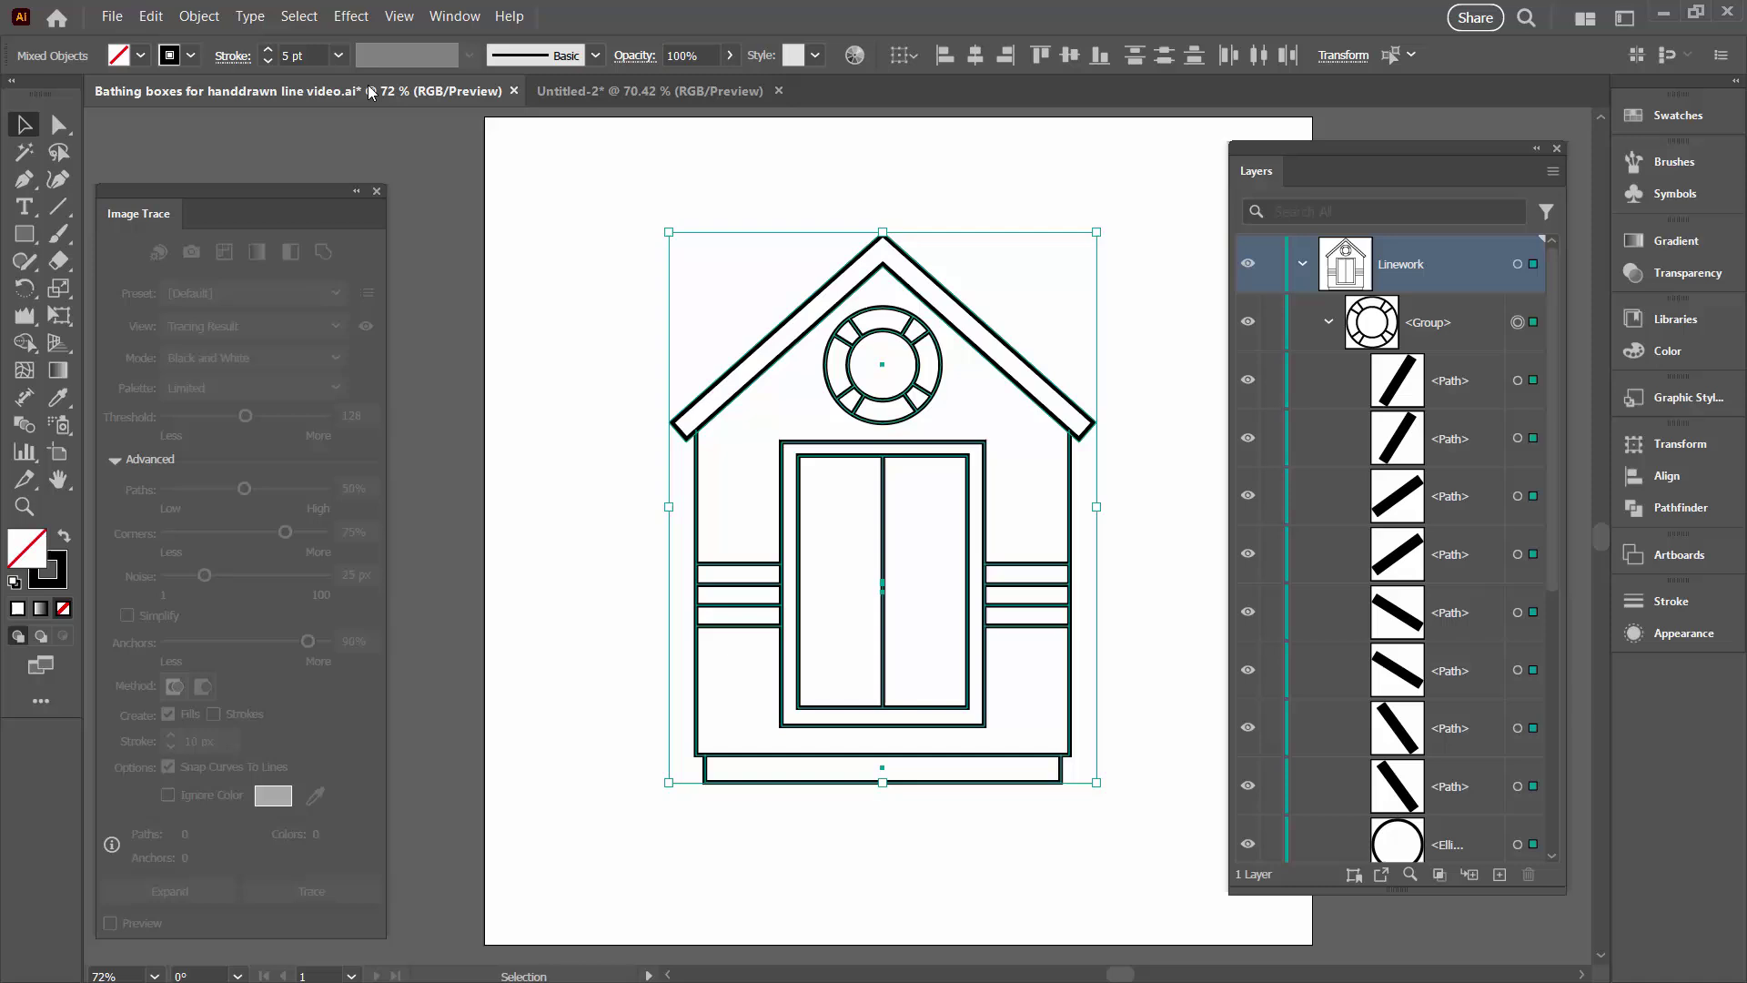
pyautogui.click(271, 52)
pyautogui.click(270, 52)
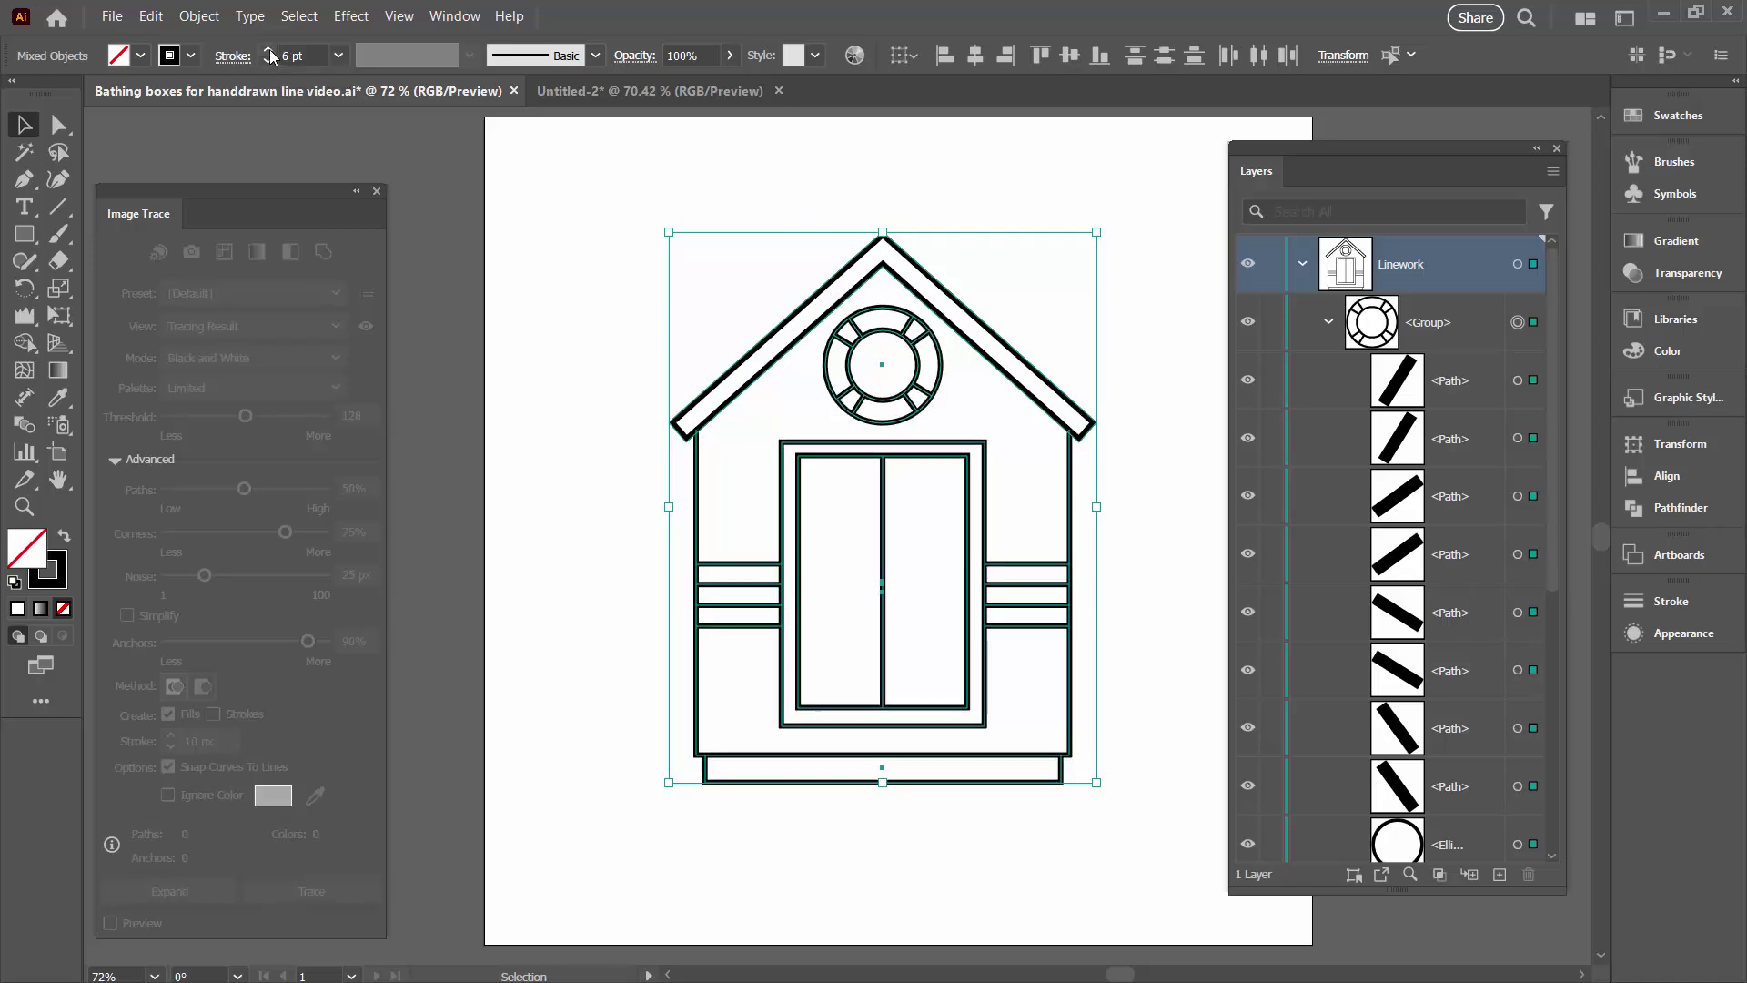
pyautogui.click(270, 52)
pyautogui.click(271, 51)
pyautogui.click(270, 52)
pyautogui.click(270, 52)
pyautogui.click(270, 53)
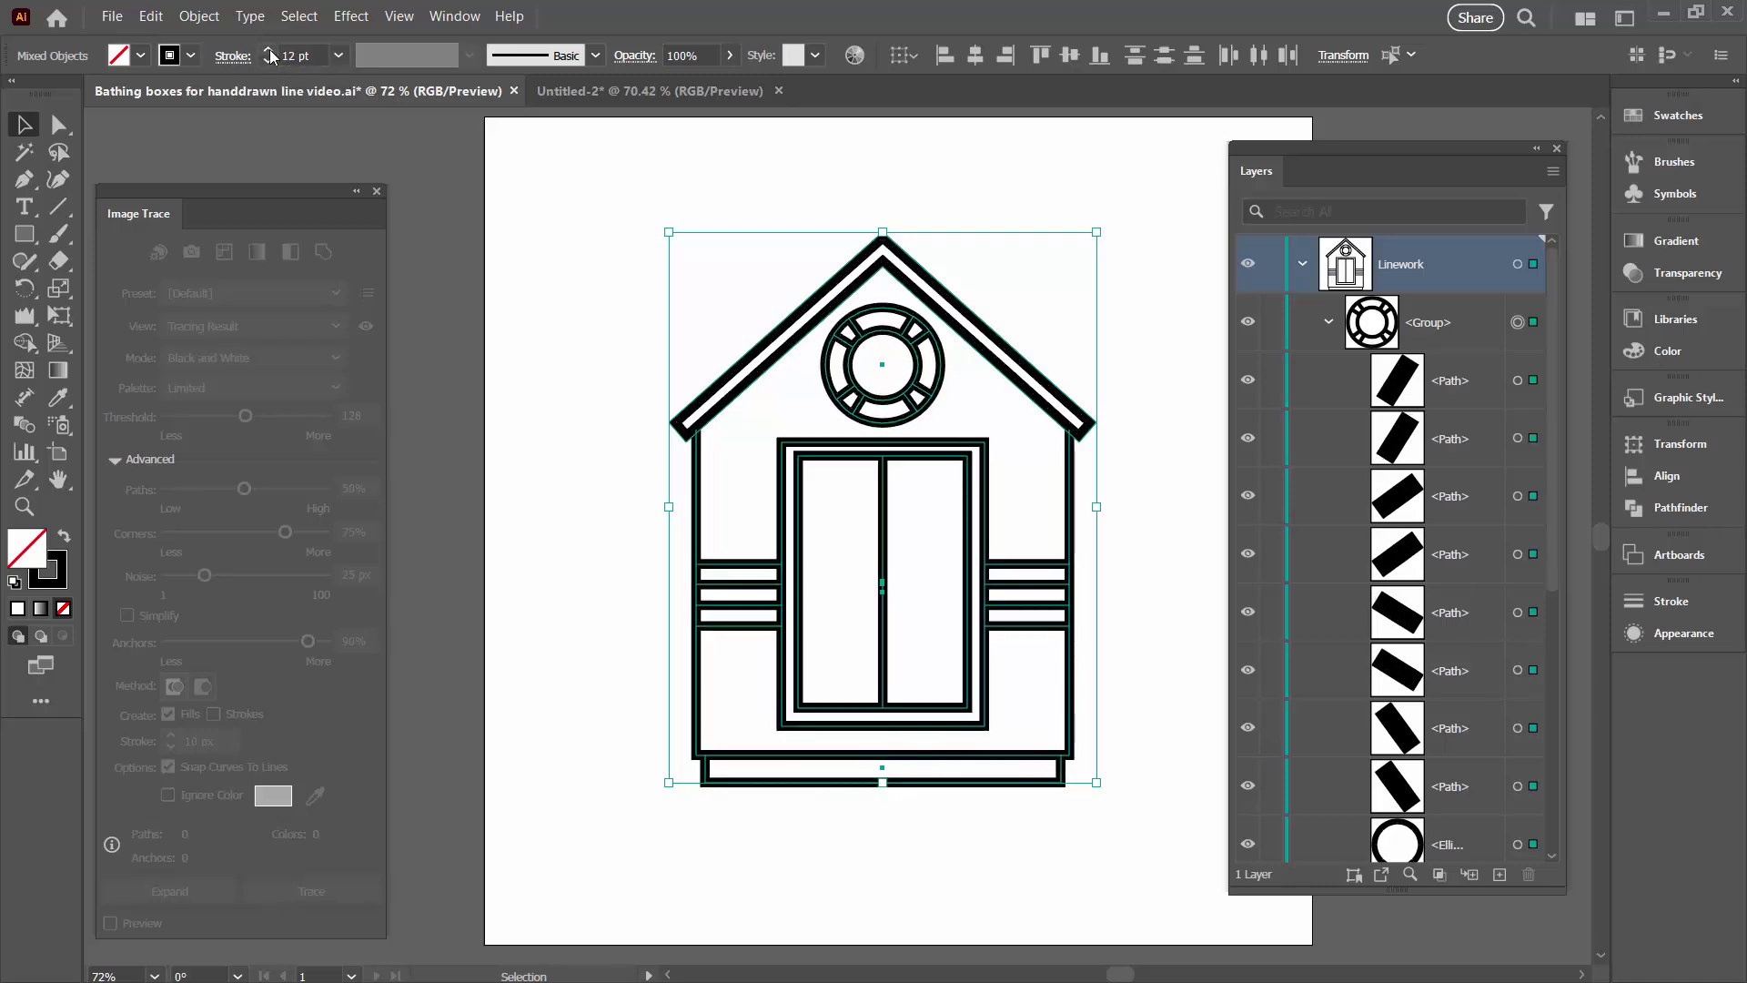
# Step: Apply a Gaussian Blur with a 3.3553-pixel radius to the hut lines
pyautogui.click(347, 17)
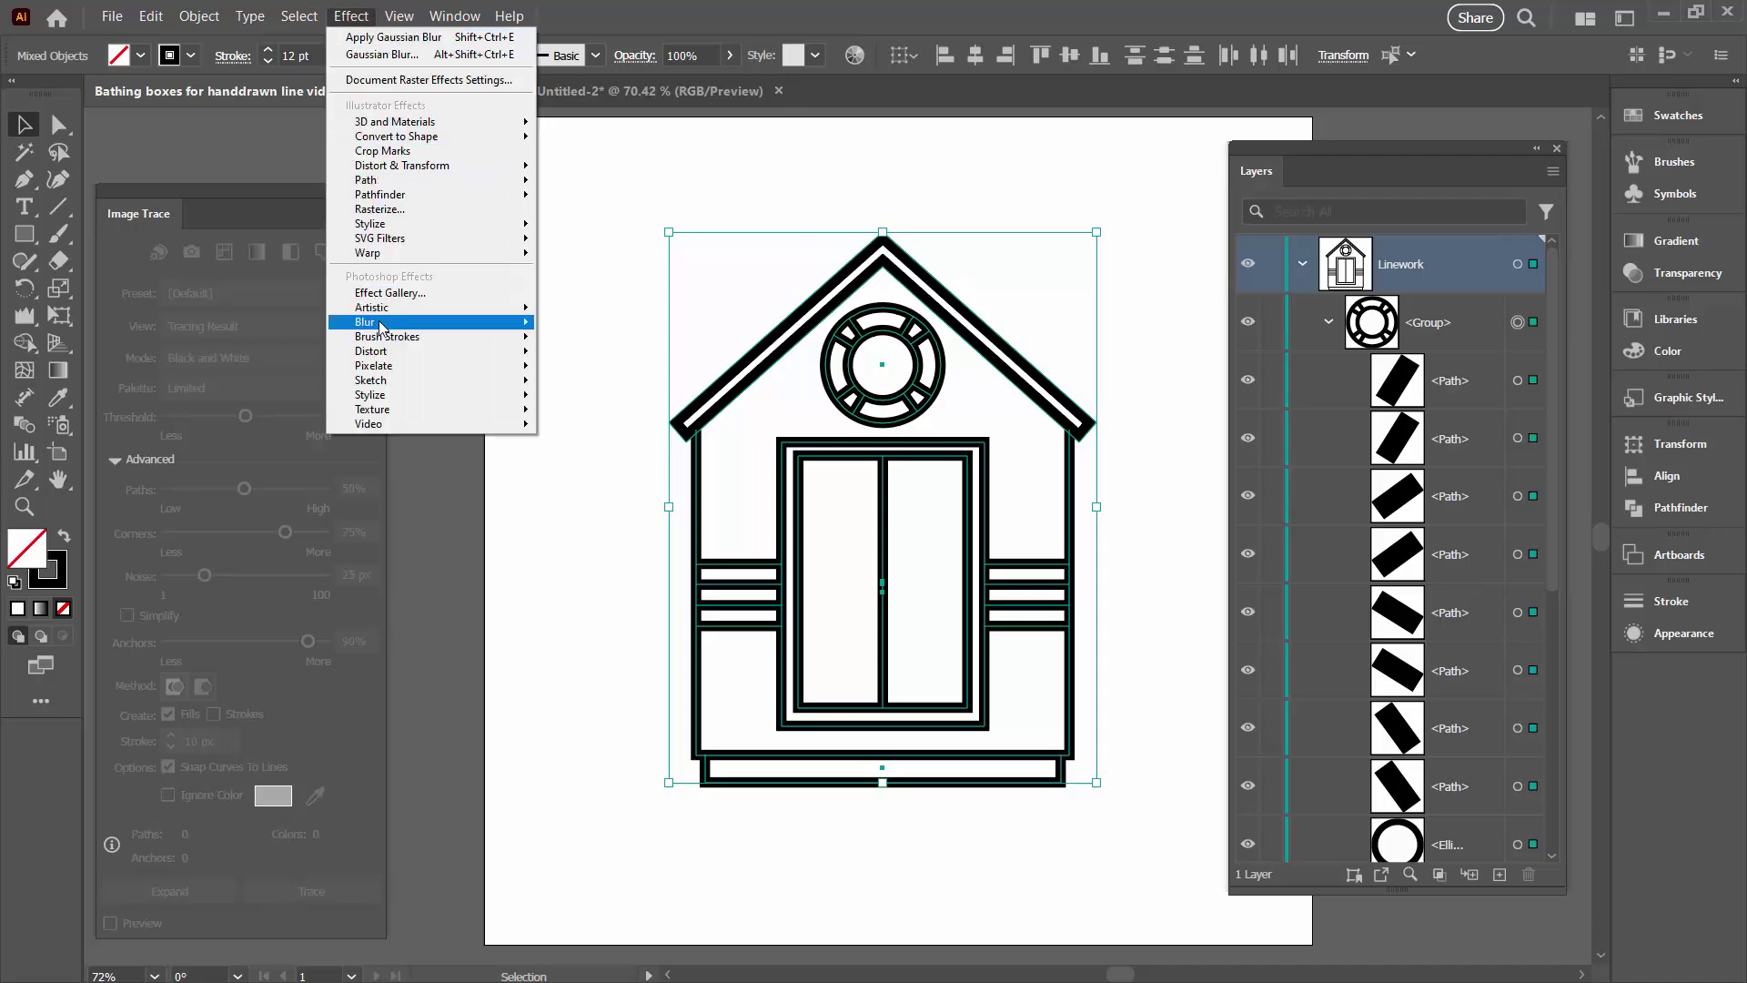
pyautogui.moveTo(380, 322)
pyautogui.click(600, 325)
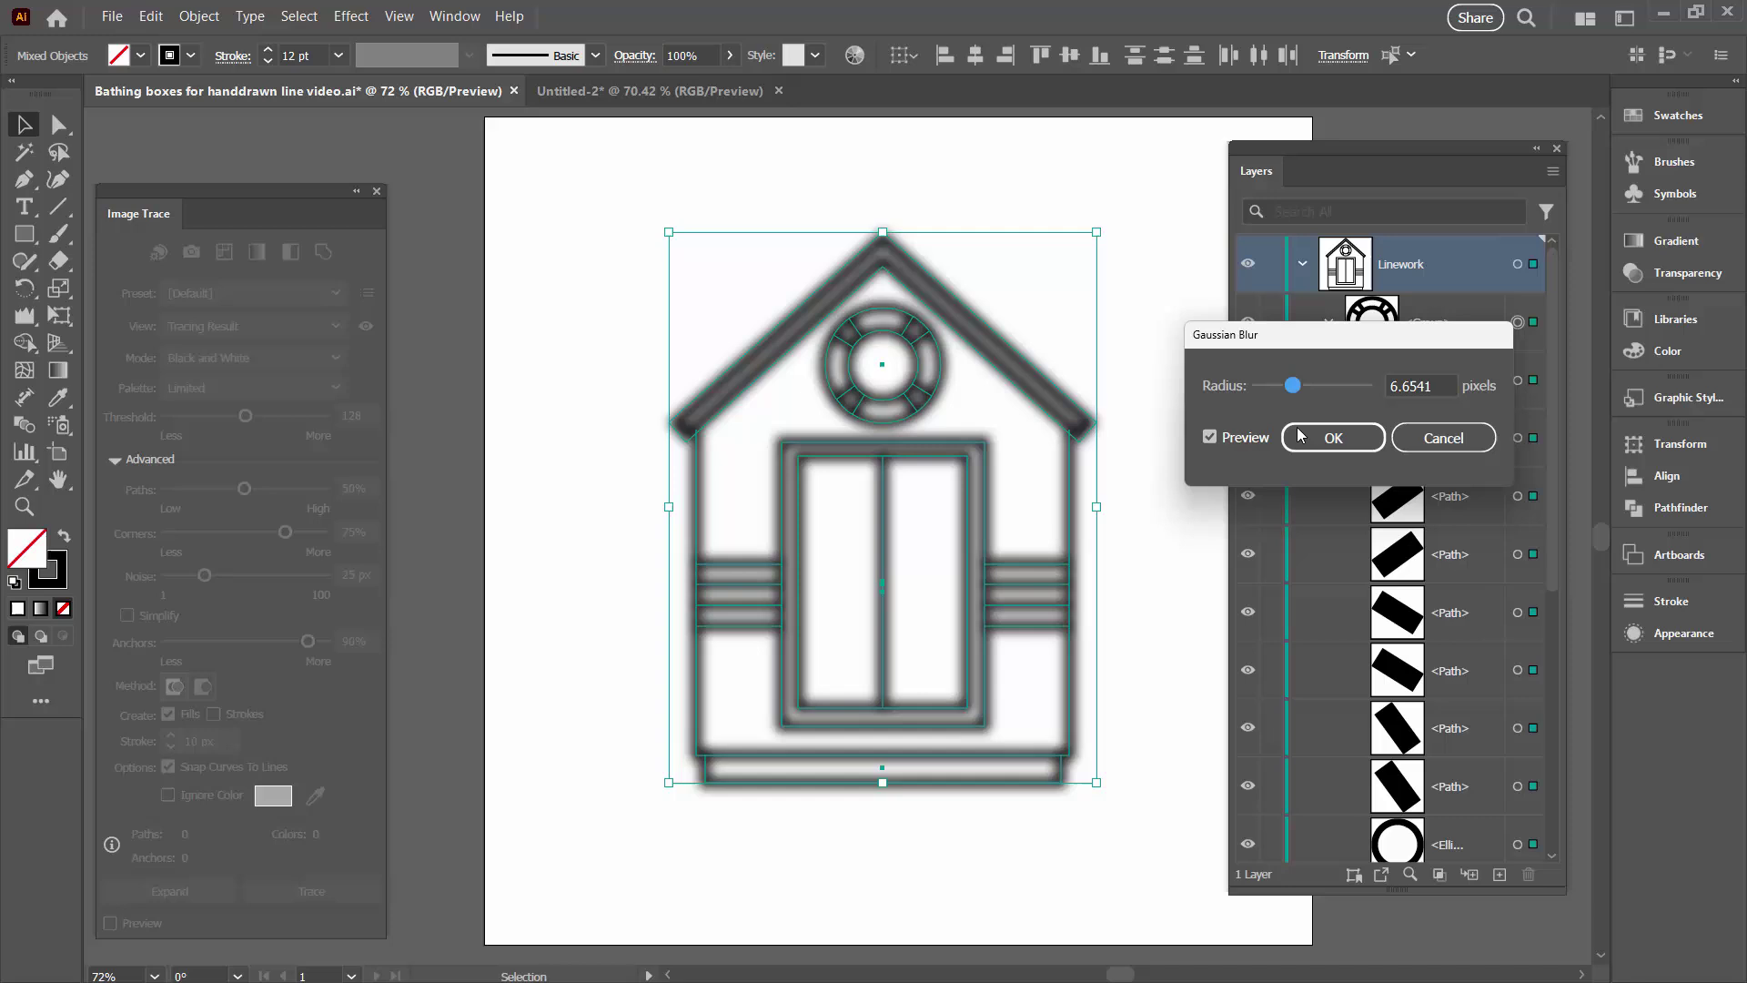
pyautogui.moveTo(1293, 389); pyautogui.dragTo(1276, 394)
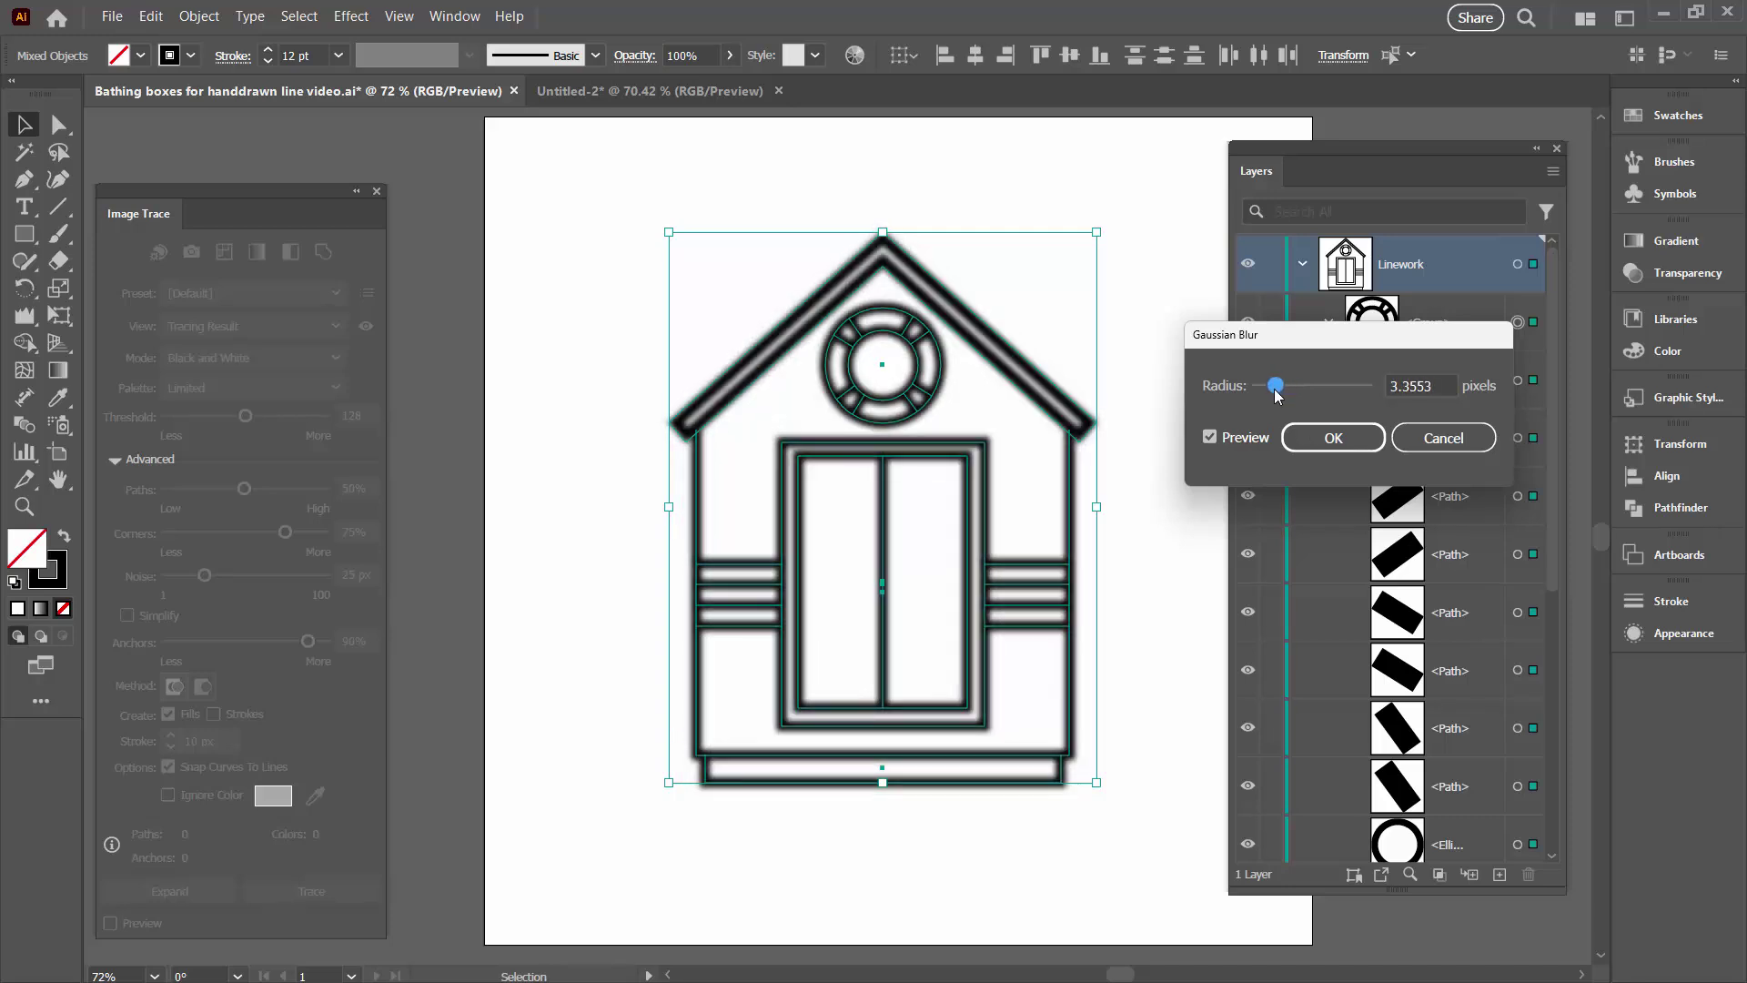
pyautogui.click(1316, 438)
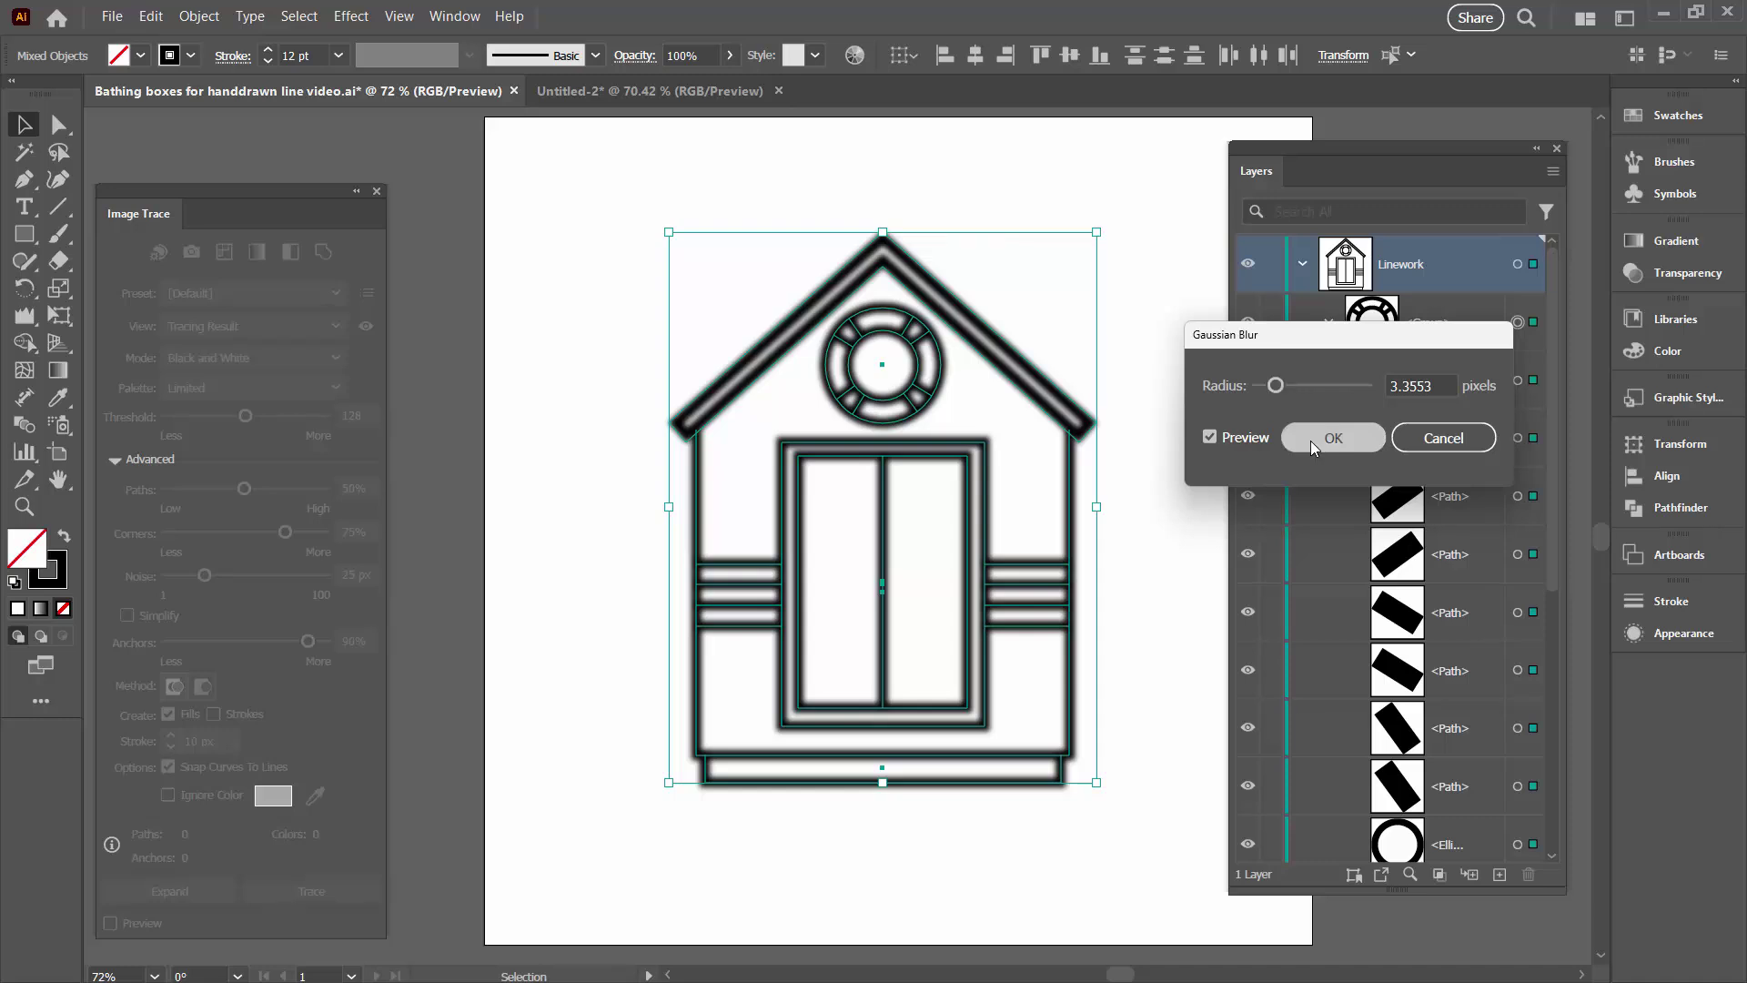
# Step: Rasterize the blurred beach hut at 300 ppi
pyautogui.click(199, 17)
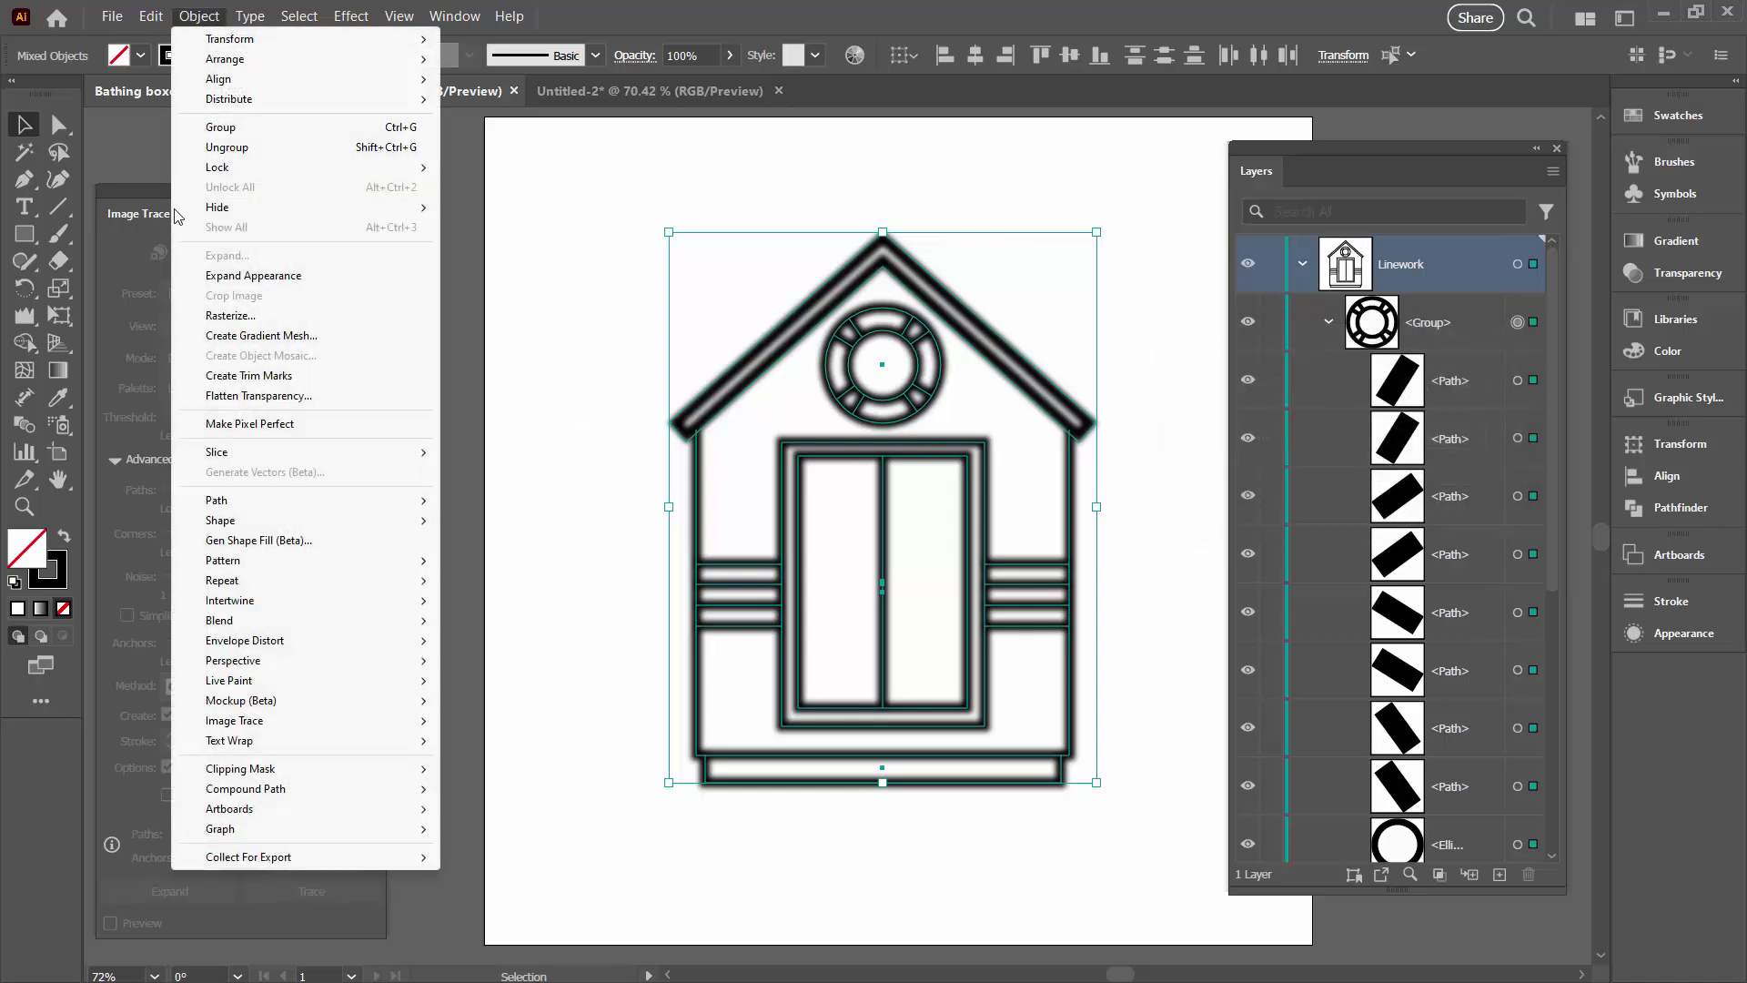
pyautogui.click(232, 315)
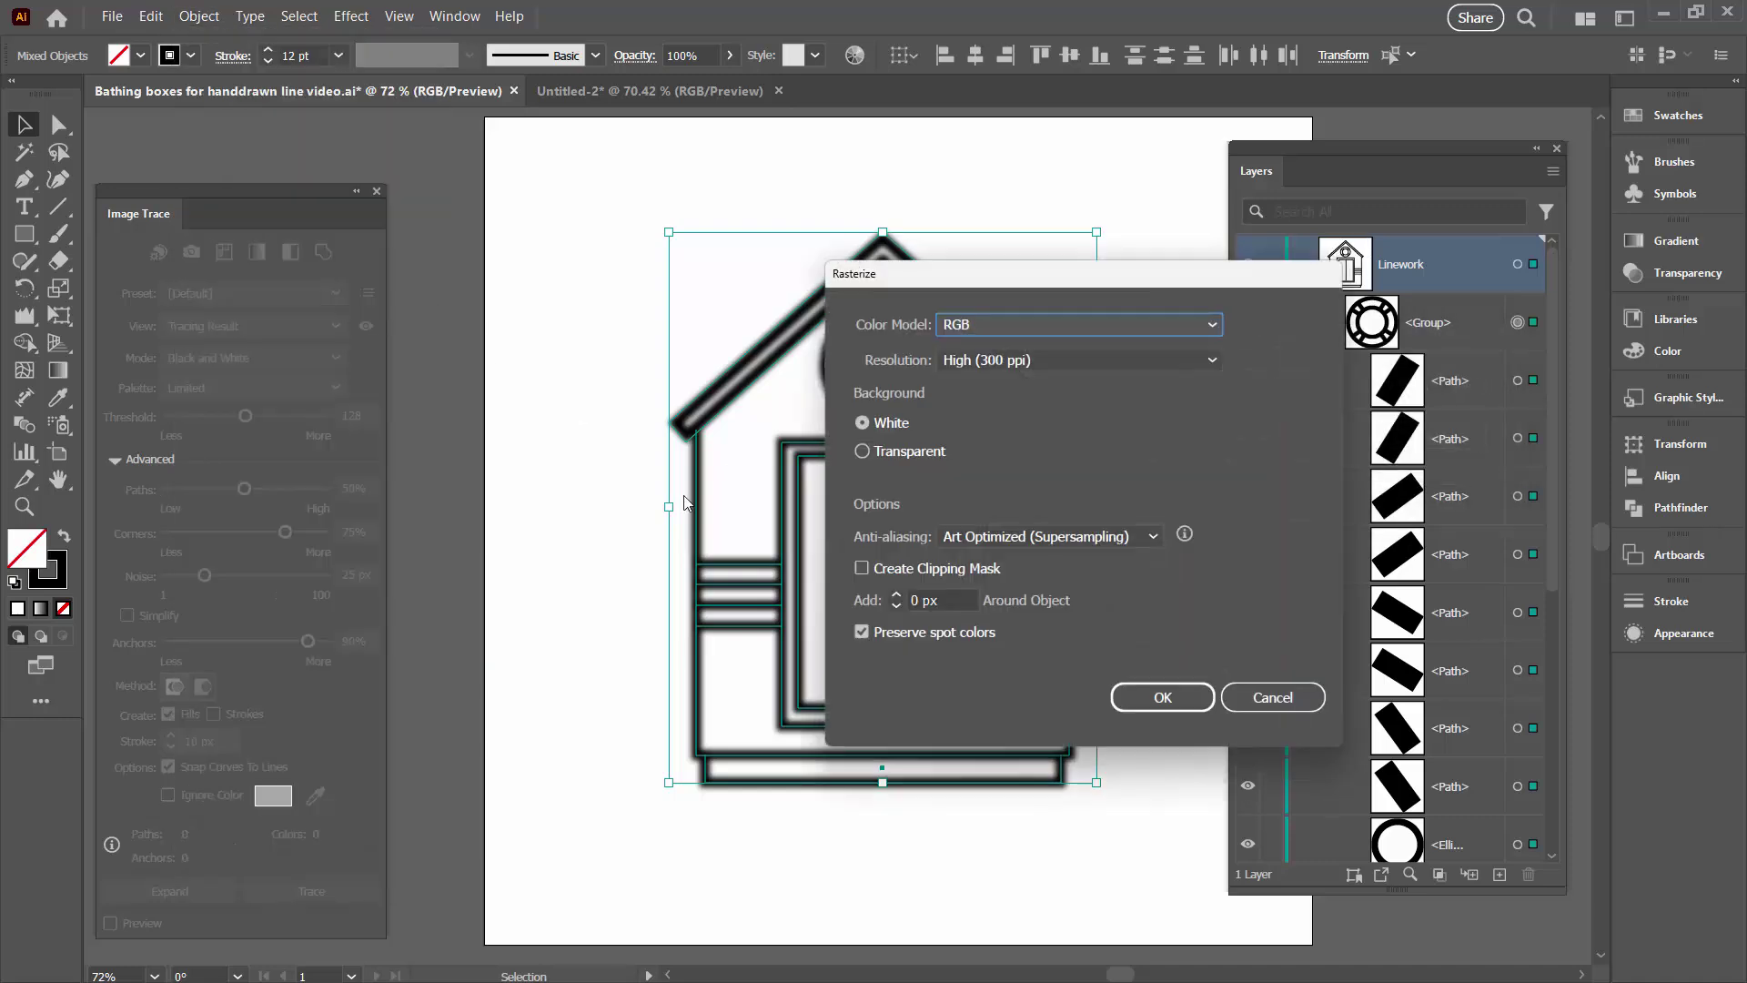
pyautogui.click(1159, 699)
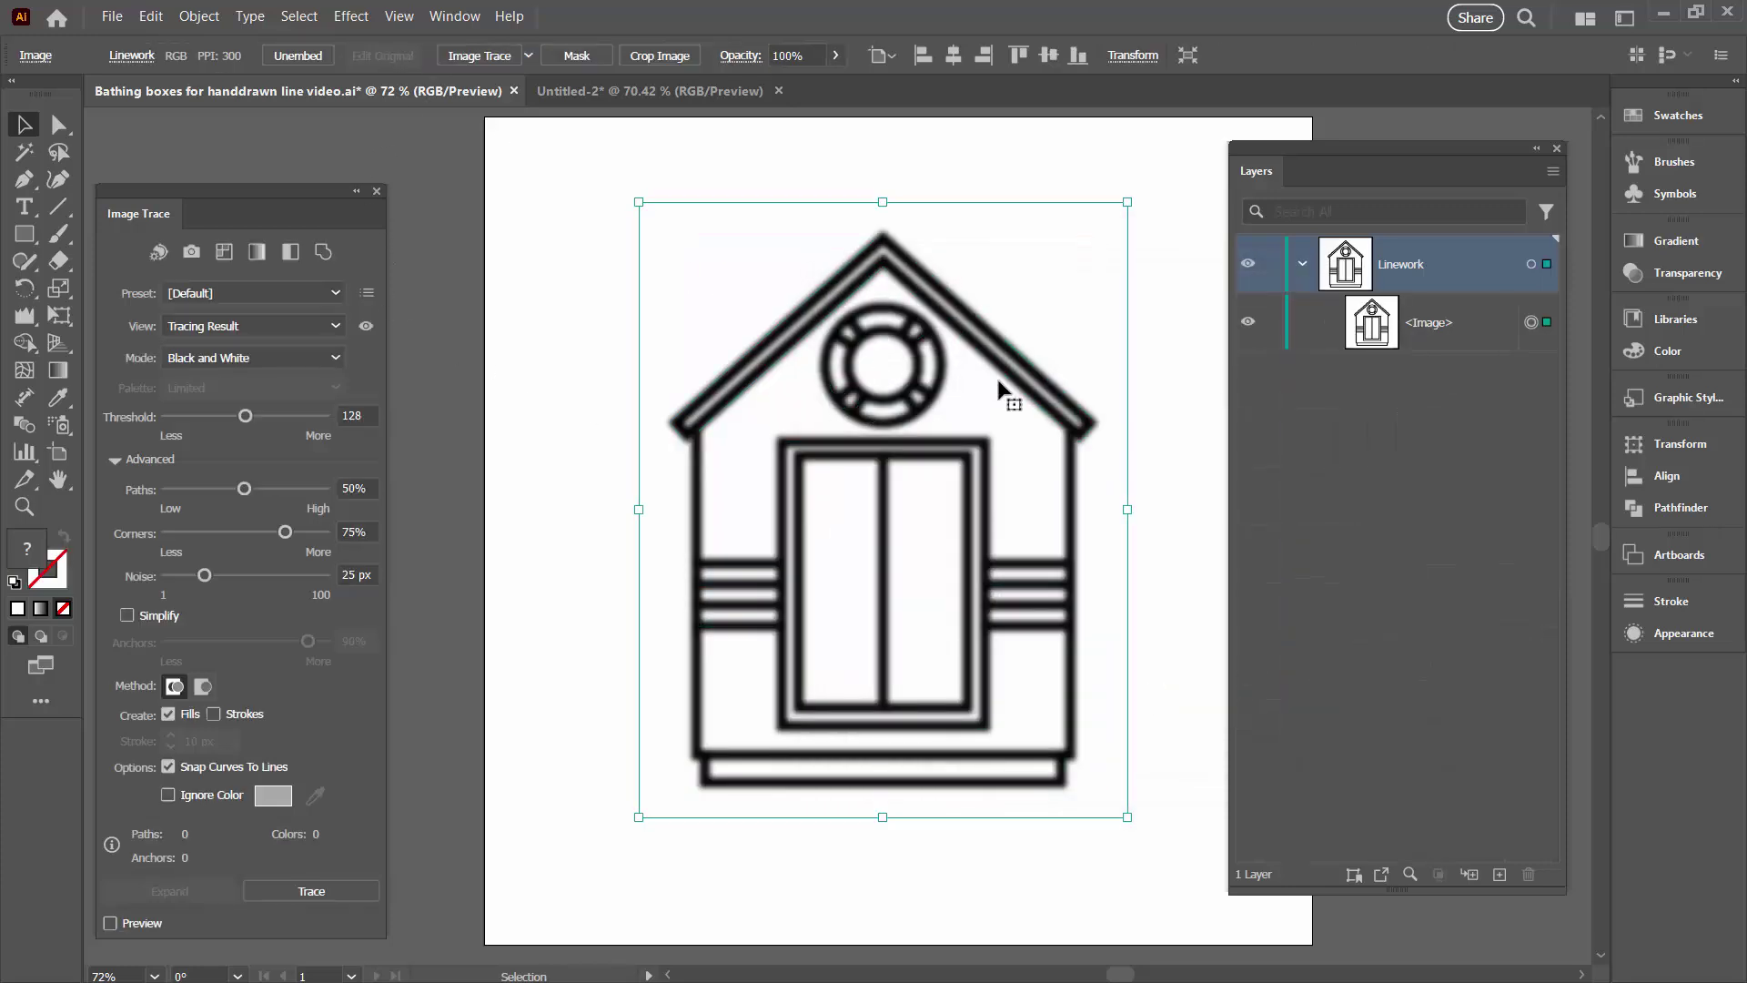
# Step: Image Trace the hut, lower the threshold to 67, and expand it into paths
pyautogui.click(482, 58)
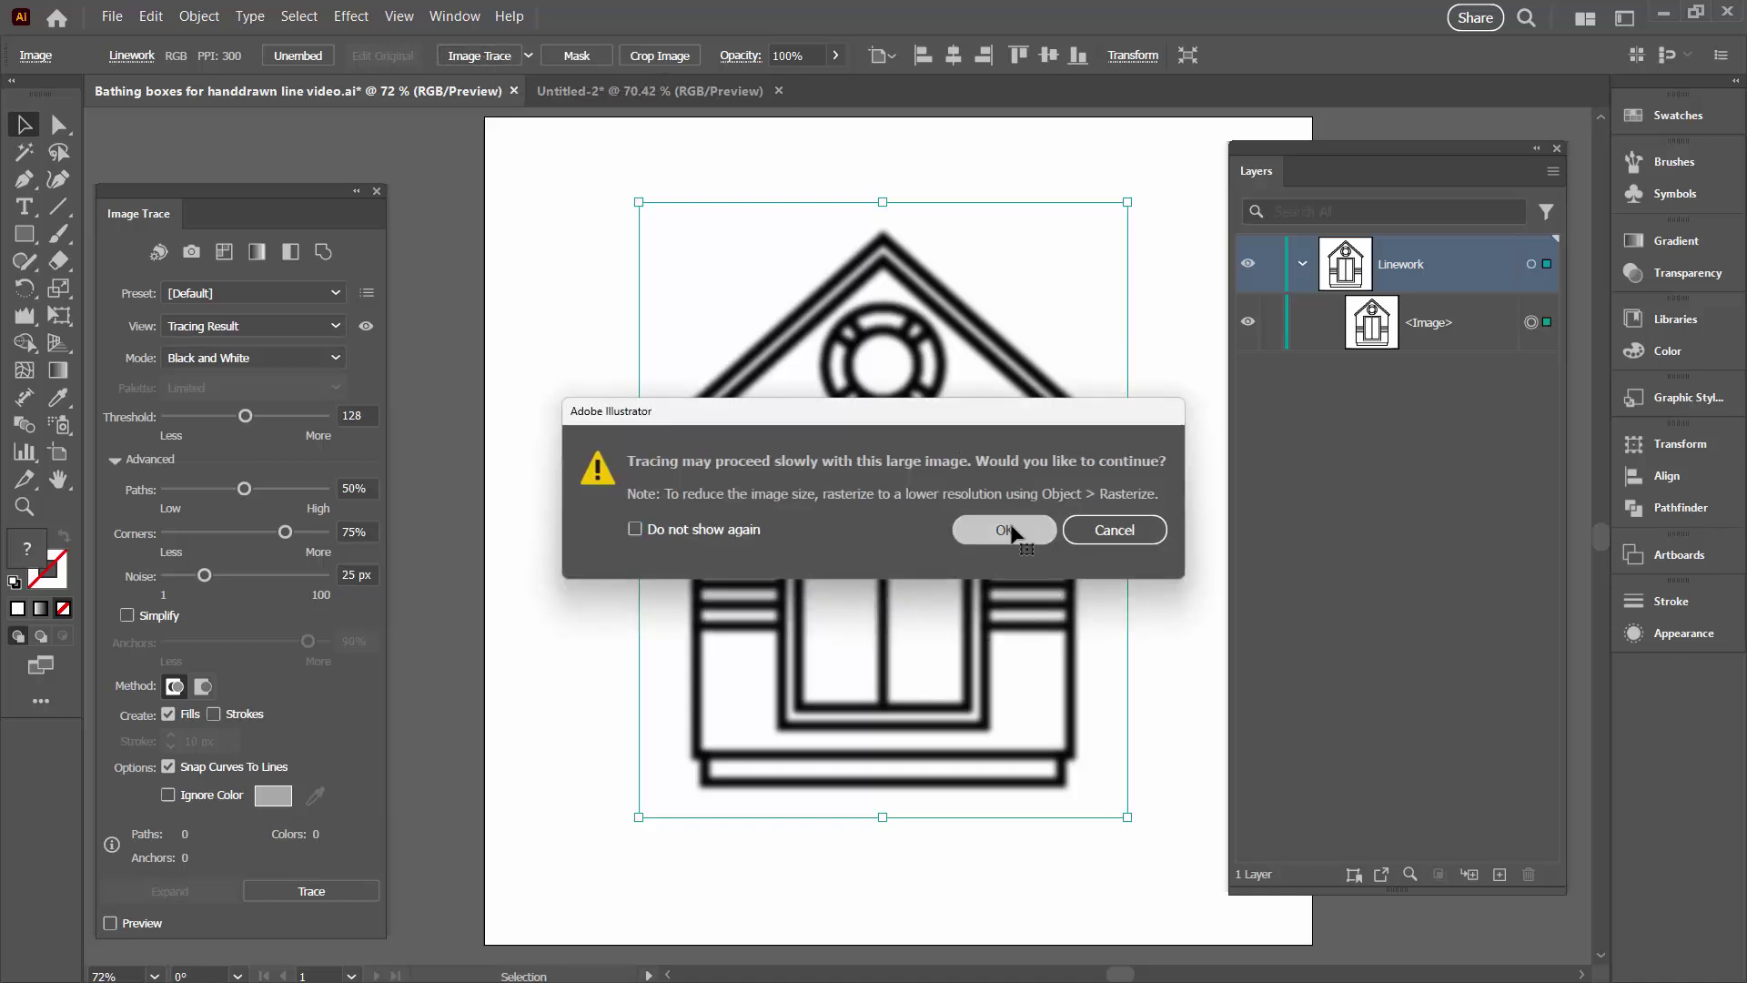
pyautogui.click(1003, 530)
pyautogui.moveTo(245, 416); pyautogui.dragTo(211, 419)
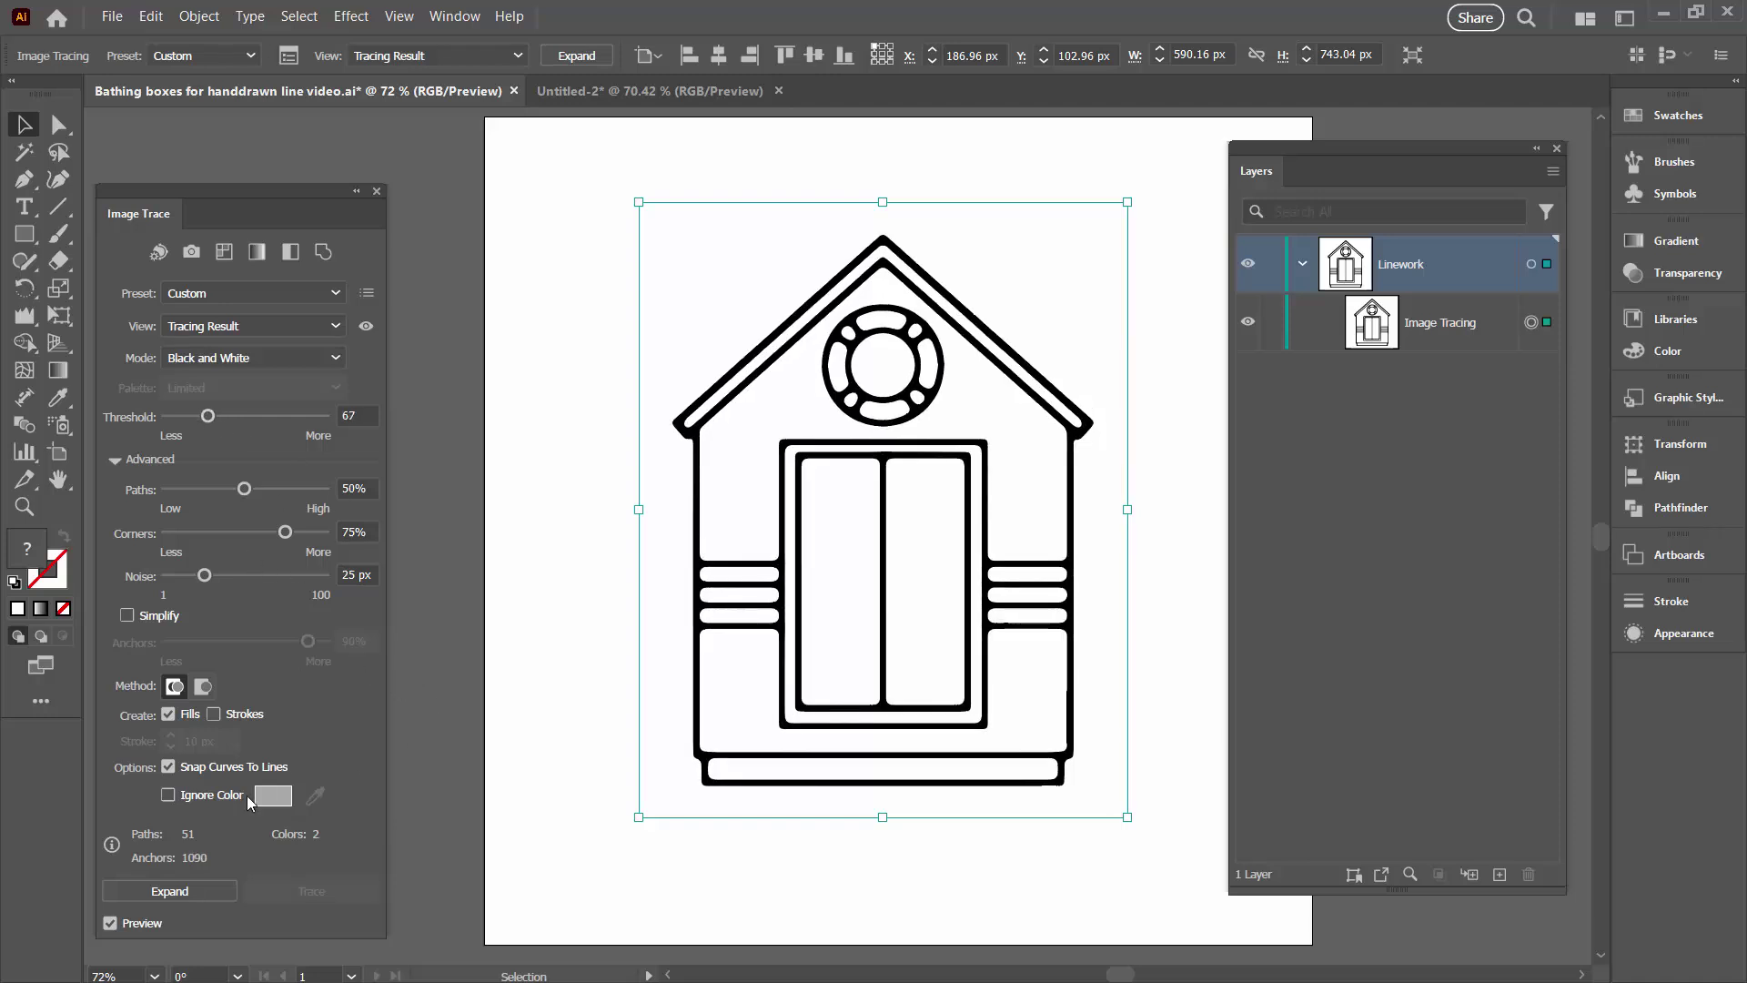
pyautogui.click(178, 892)
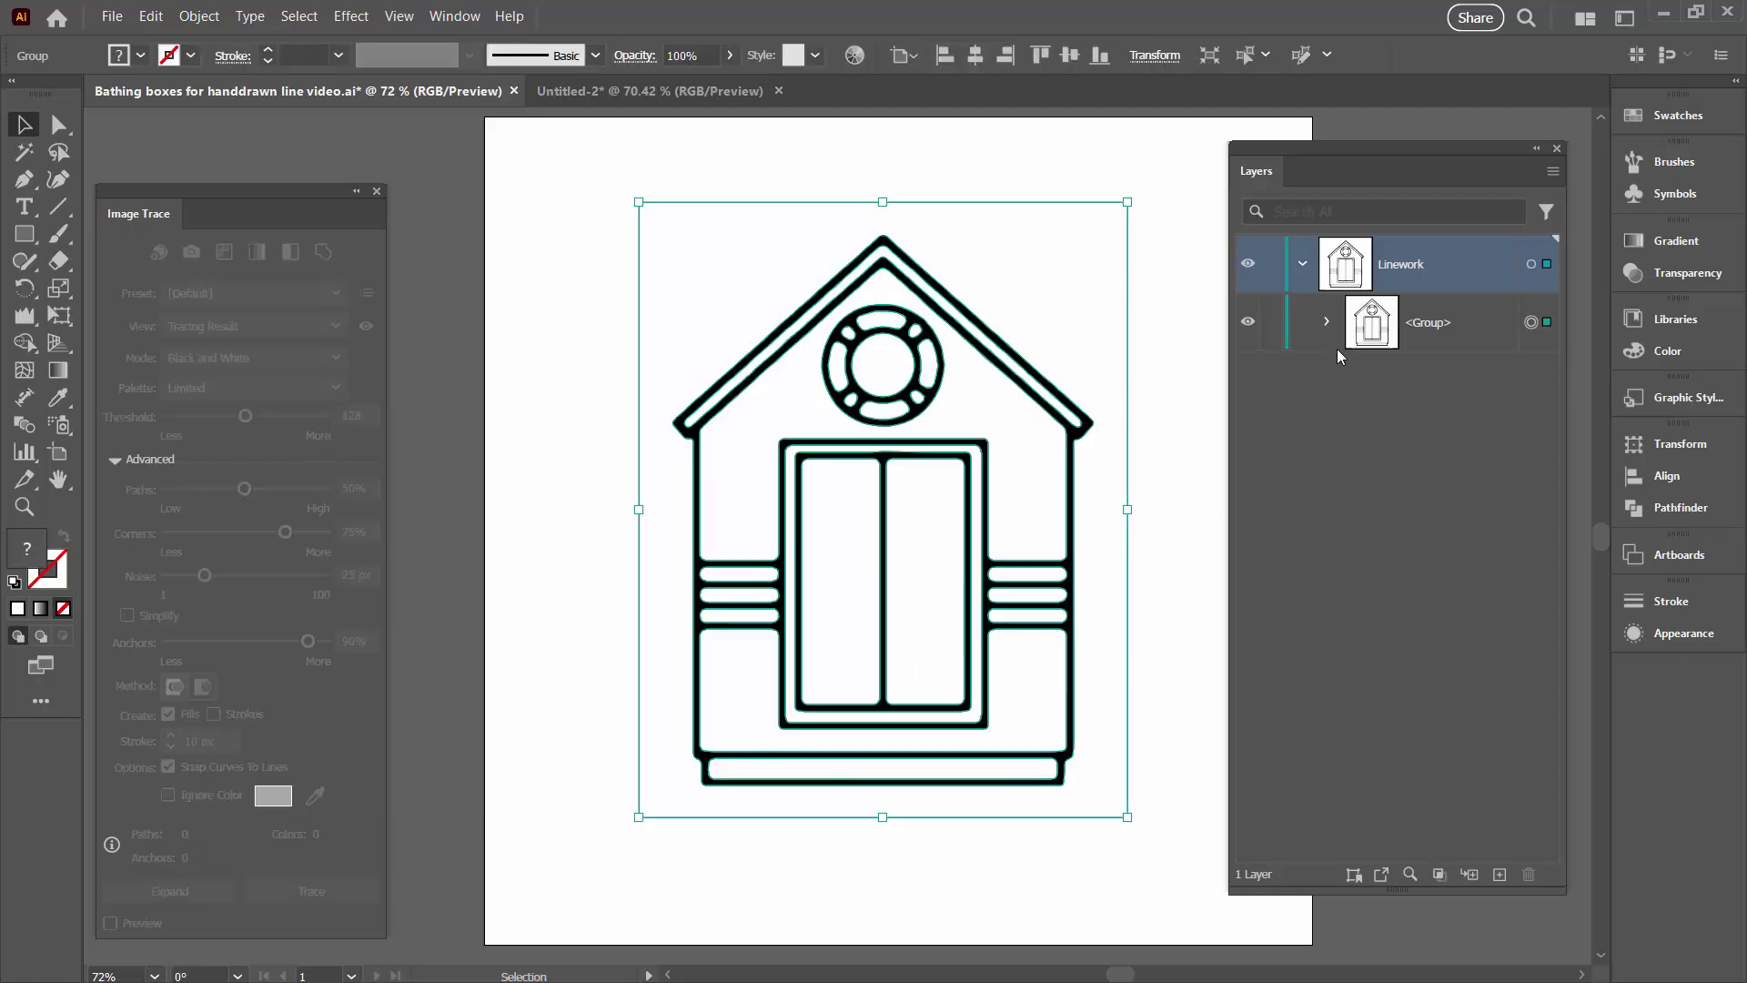
# Step: Select every hut path sharing the door panel's fill color and make them compound paths
pyautogui.click(1326, 321)
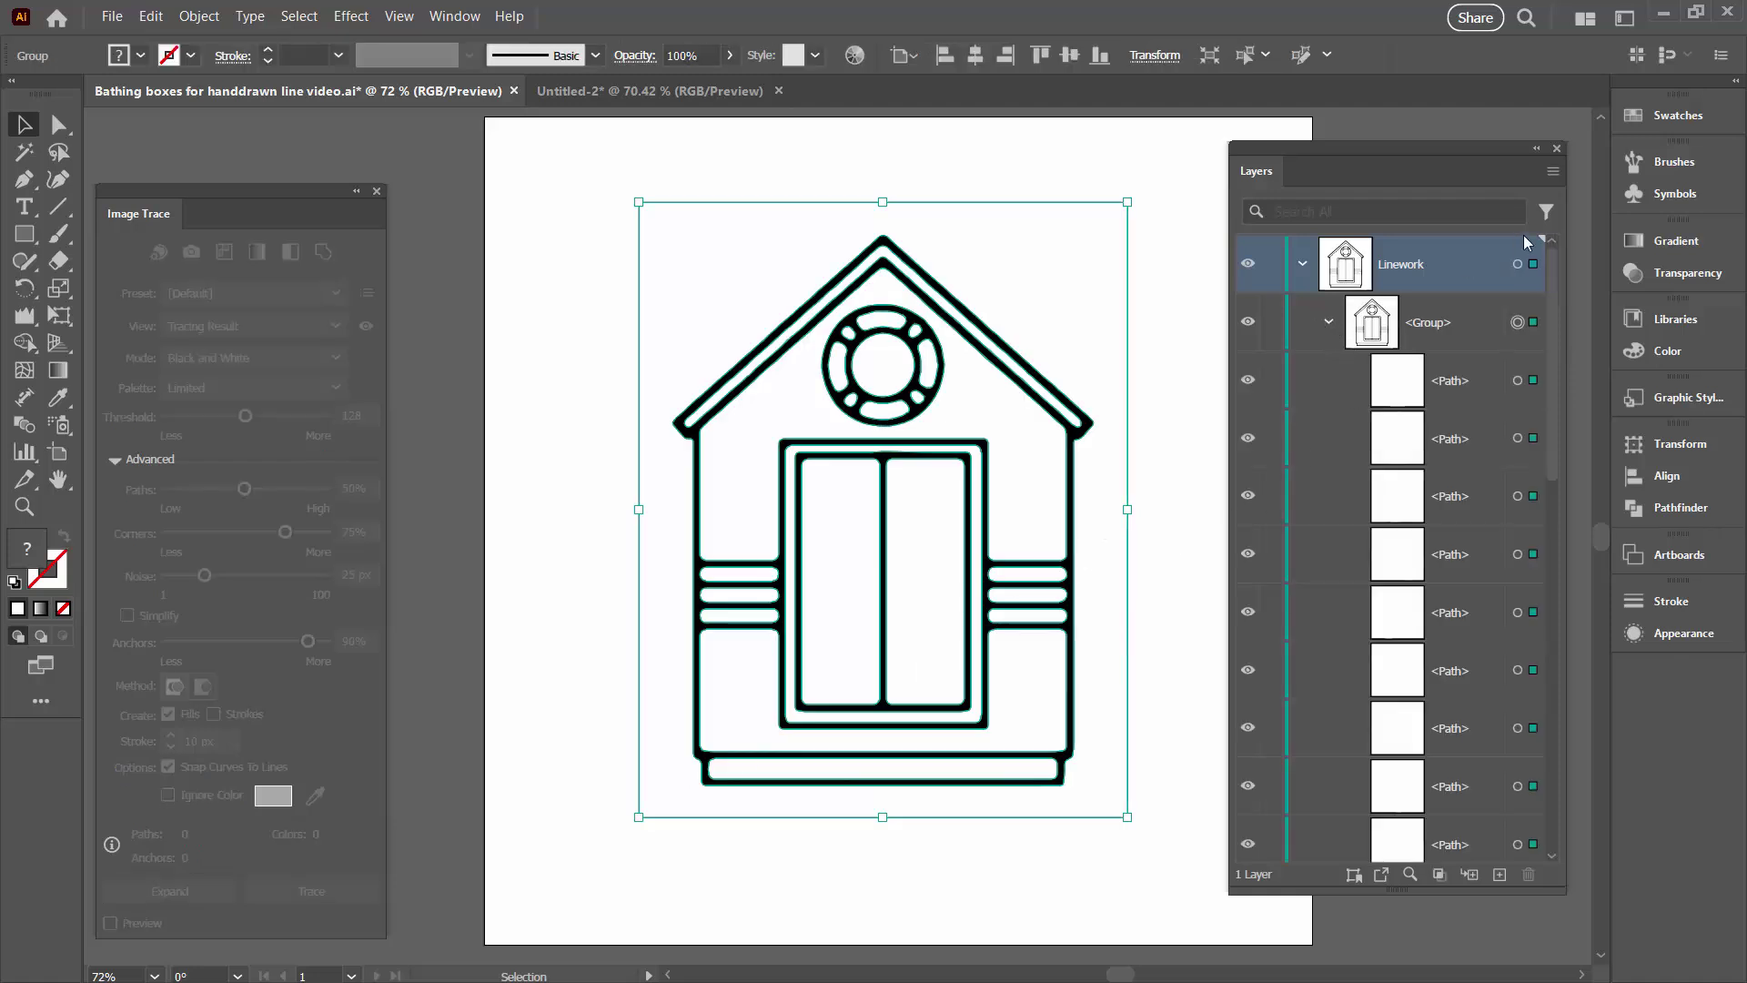
pyautogui.click(1486, 375)
pyautogui.click(1517, 380)
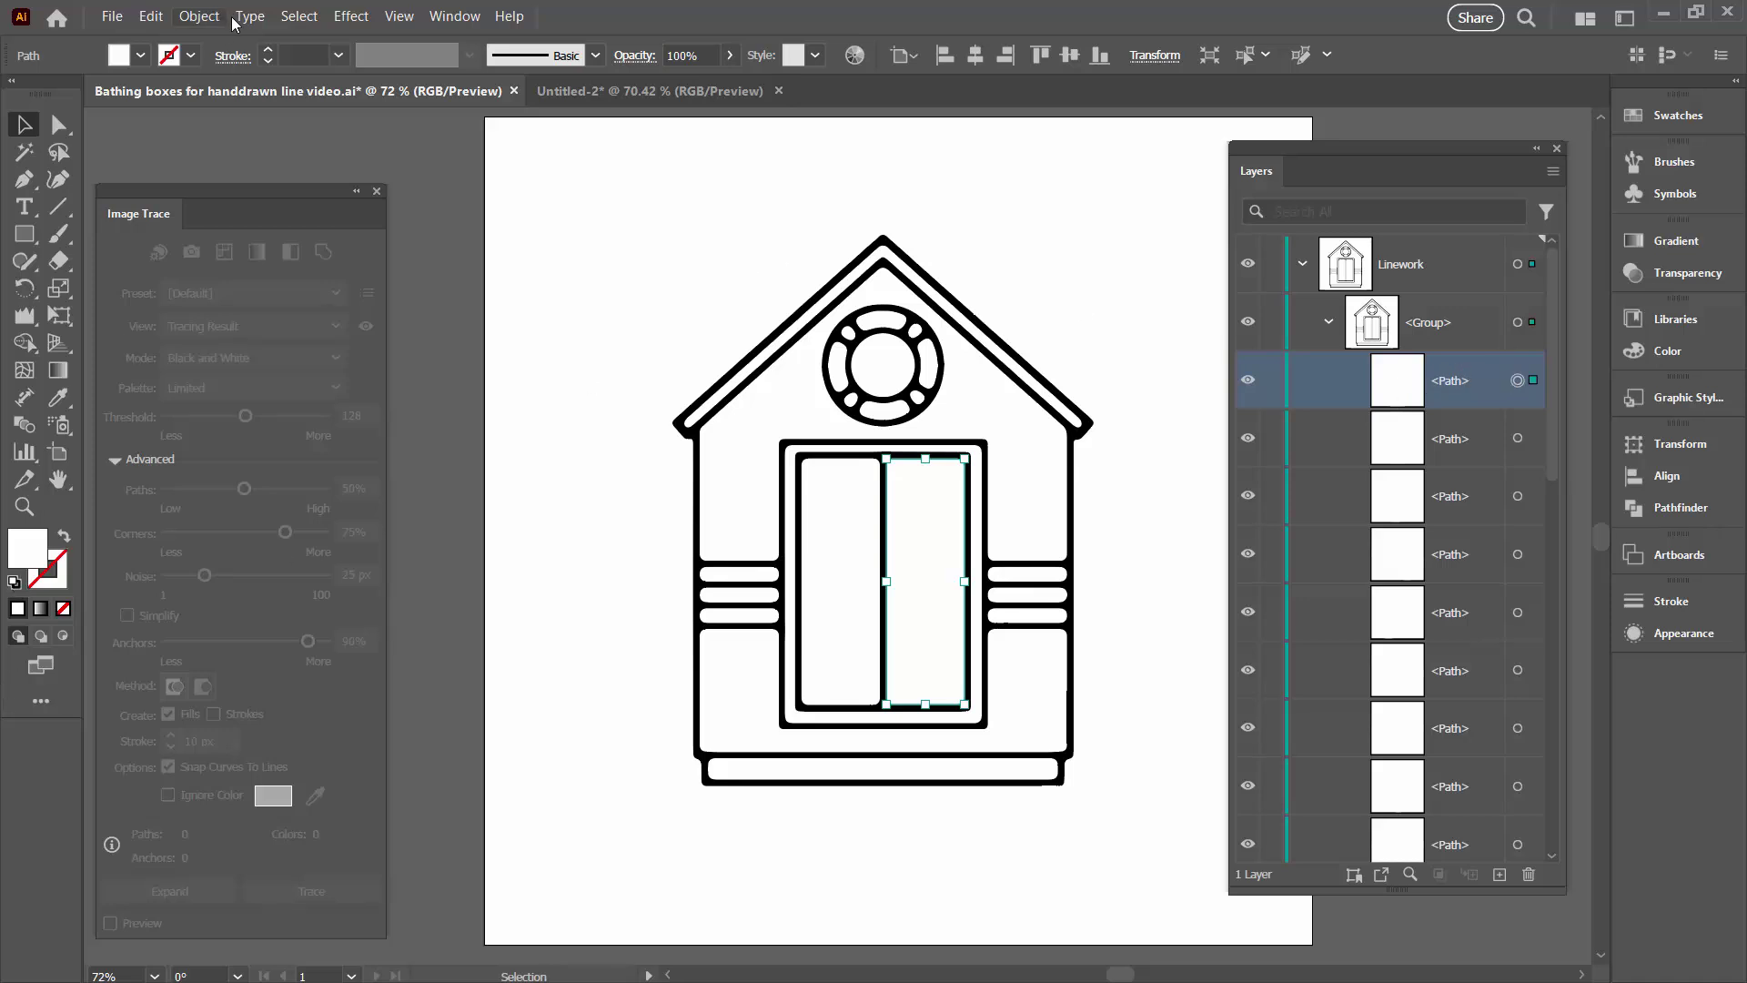
pyautogui.click(299, 17)
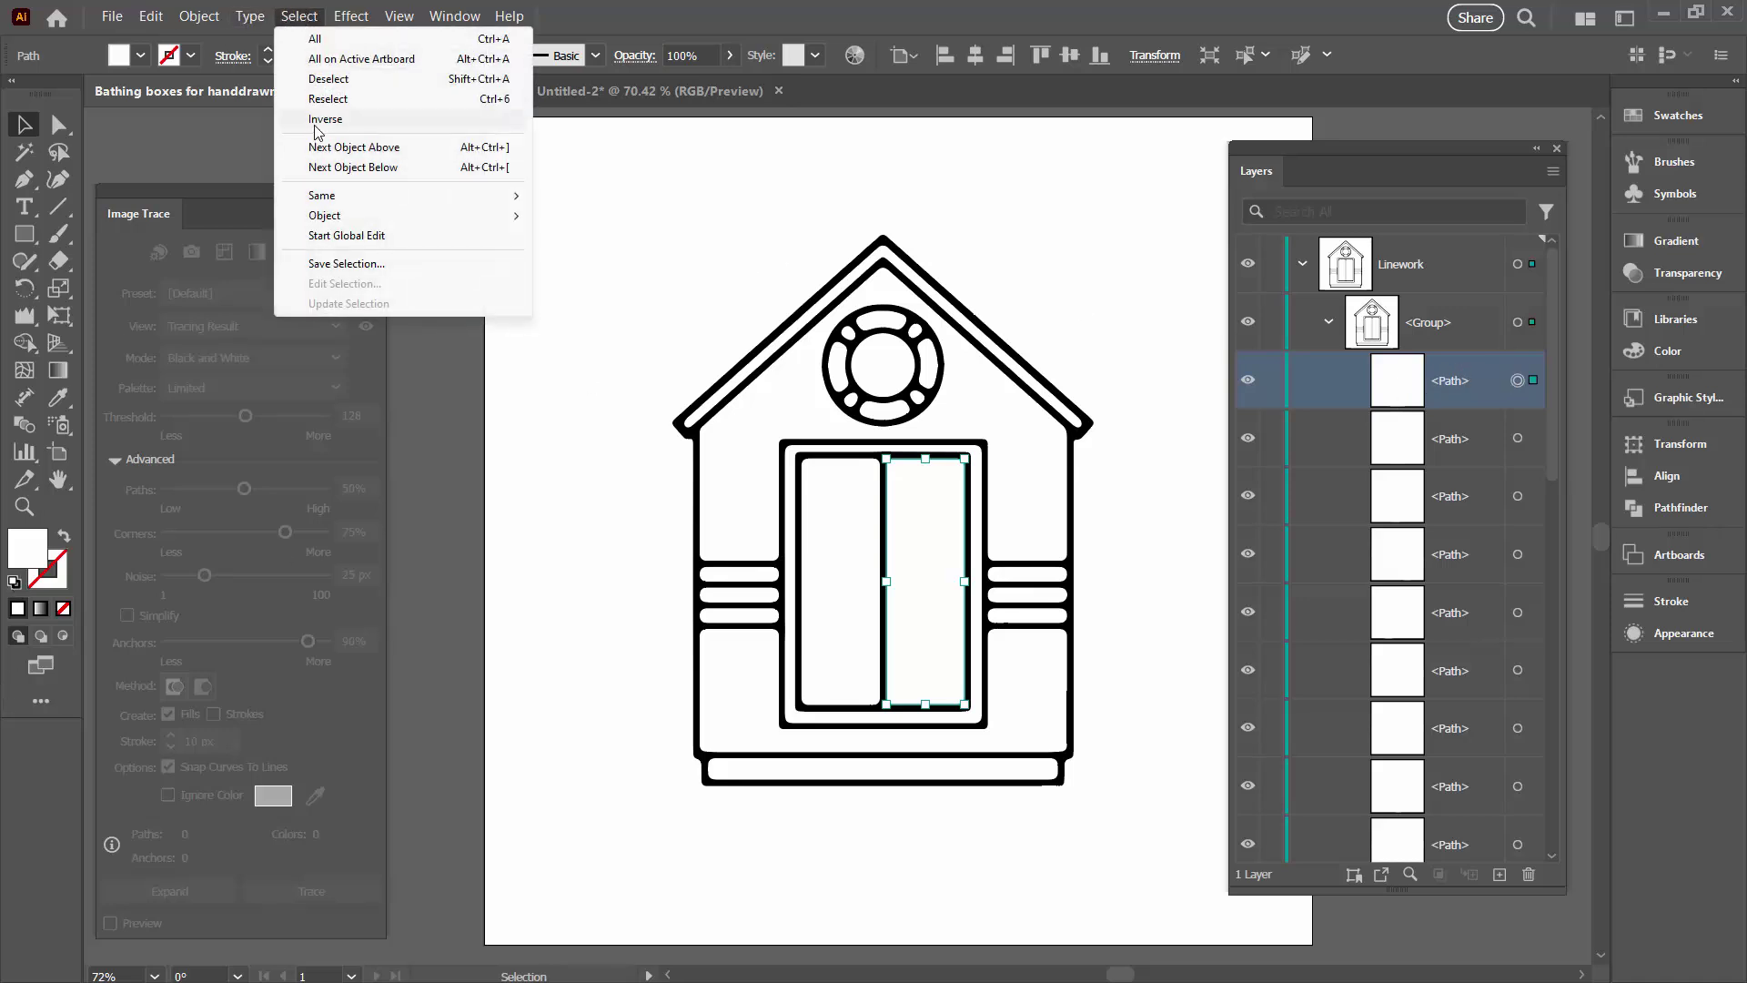
pyautogui.moveTo(320, 197)
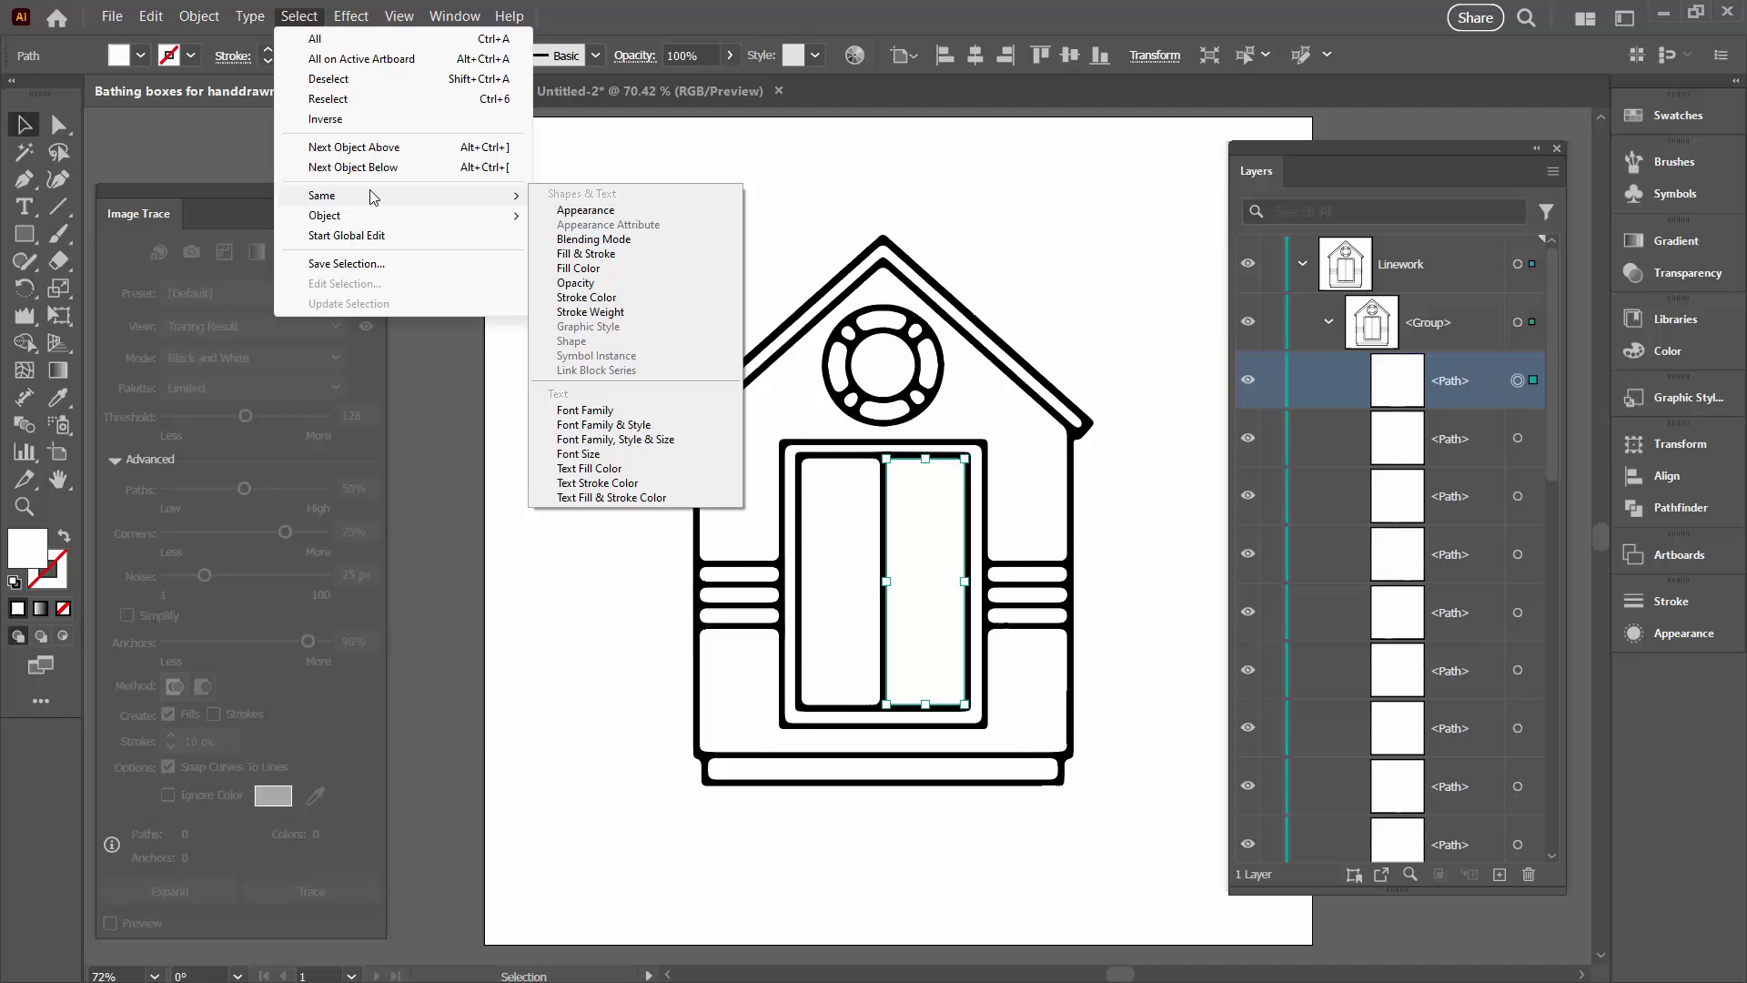
pyautogui.click(616, 268)
pyautogui.hotkey('ctrl', '8')
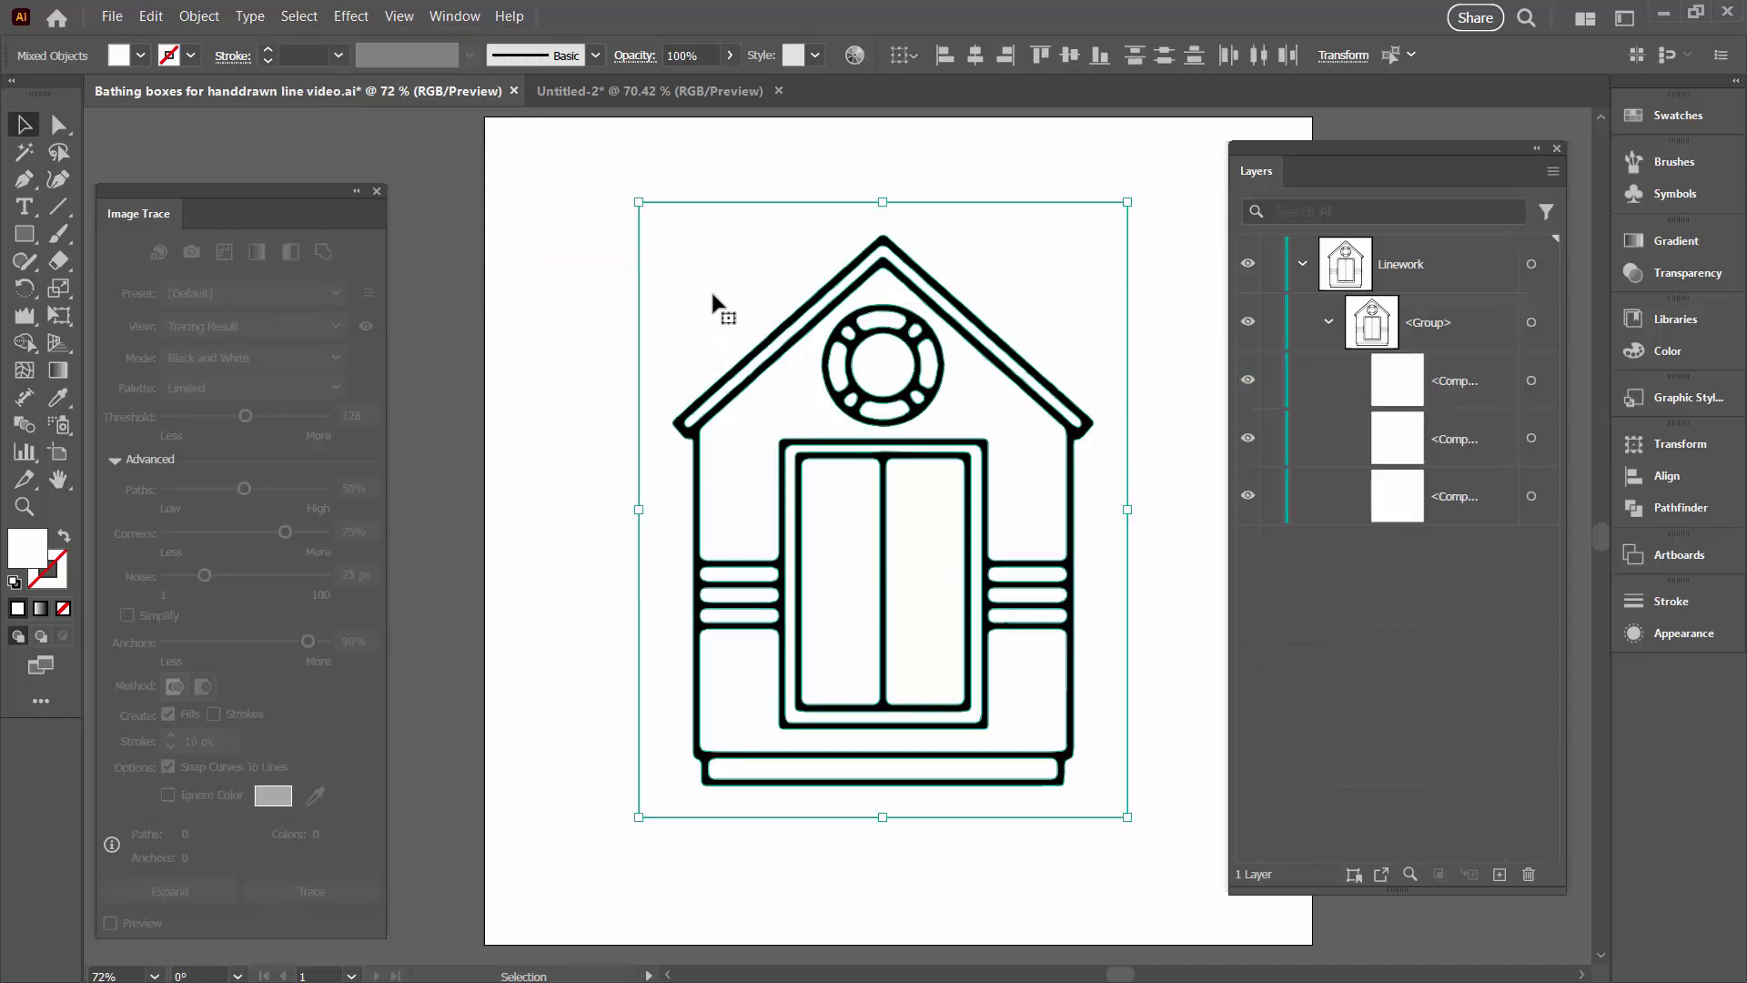
# Step: Combine the whole beach hut group into one single compound path, then reselect it
pyautogui.click(710, 288)
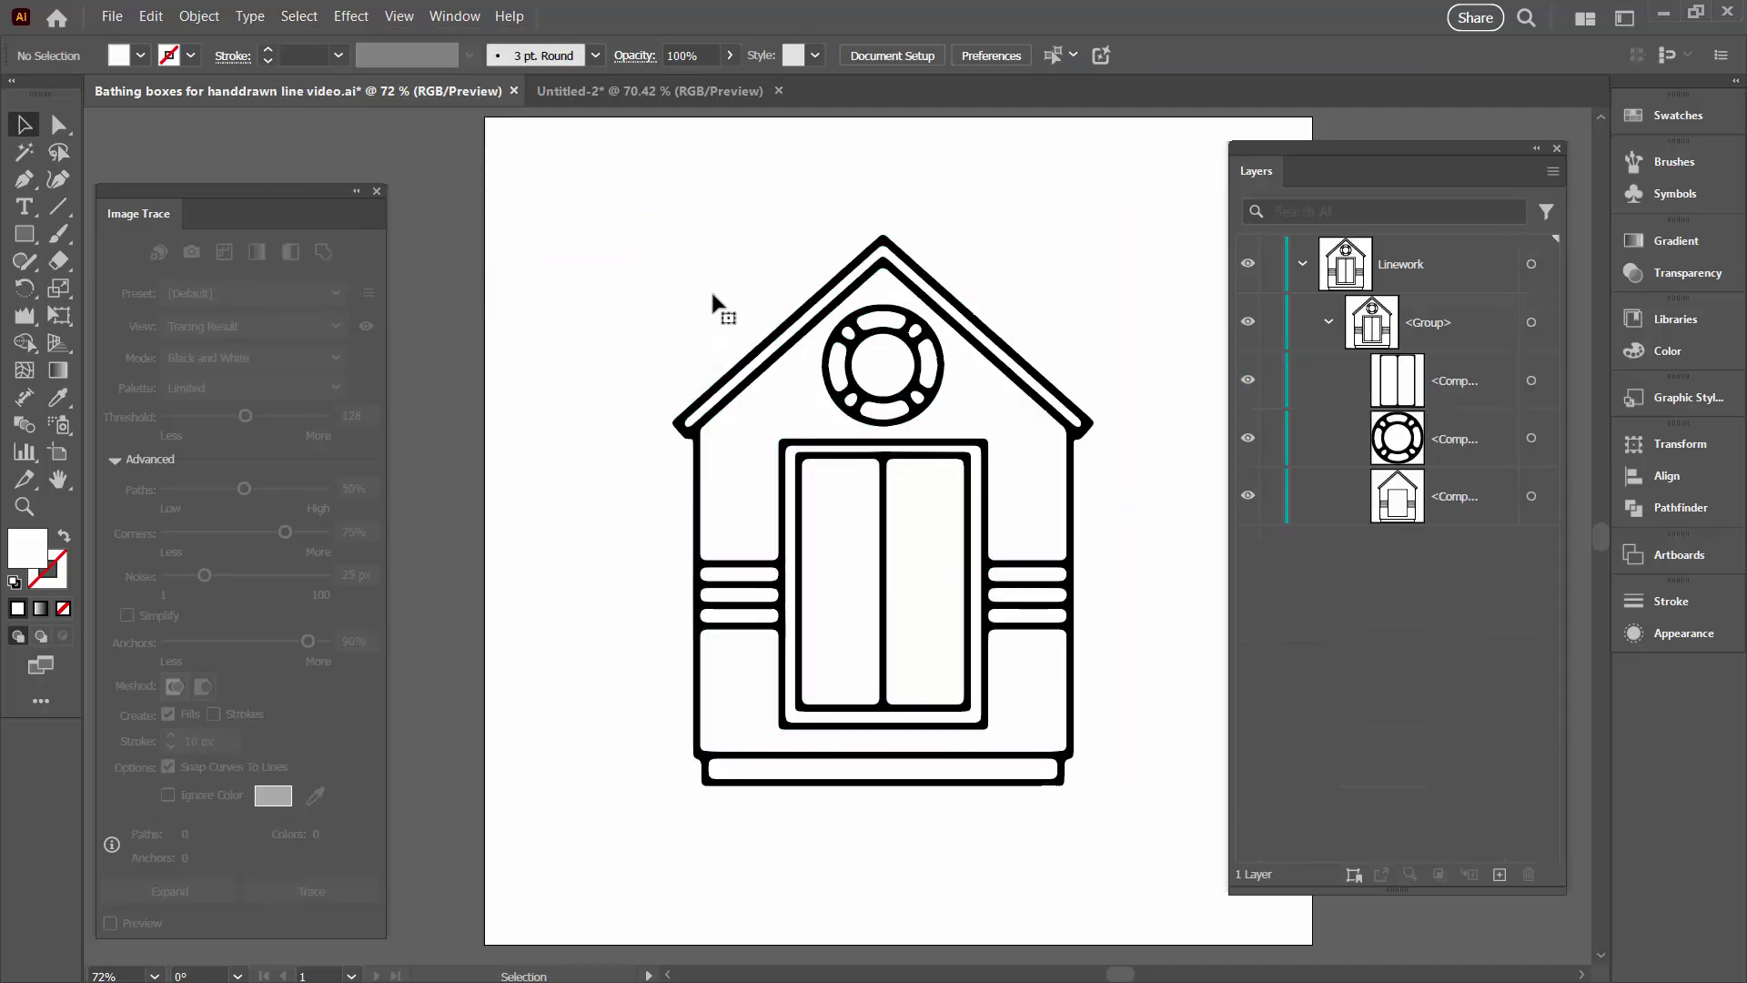
pyautogui.click(1453, 383)
pyautogui.keyDown('shift'); pyautogui.click(1458, 500); pyautogui.keyUp('shift')
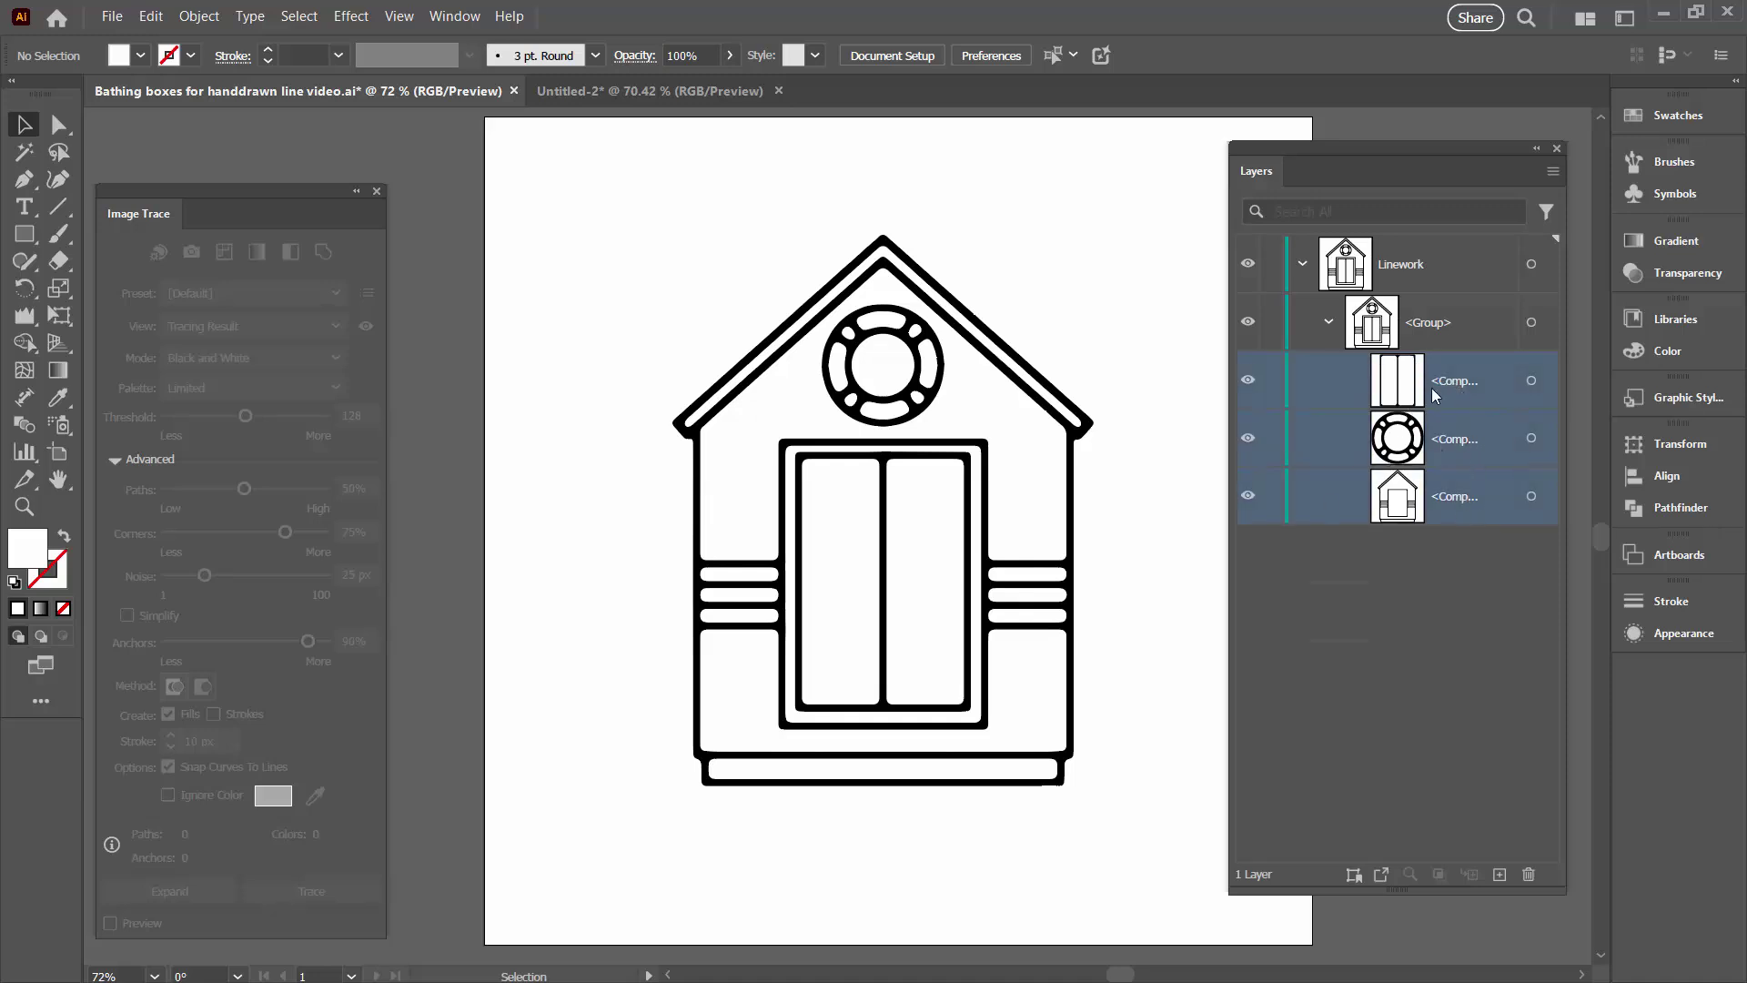
pyautogui.moveTo(657, 202); pyautogui.dragTo(1103, 945)
pyautogui.click(198, 17)
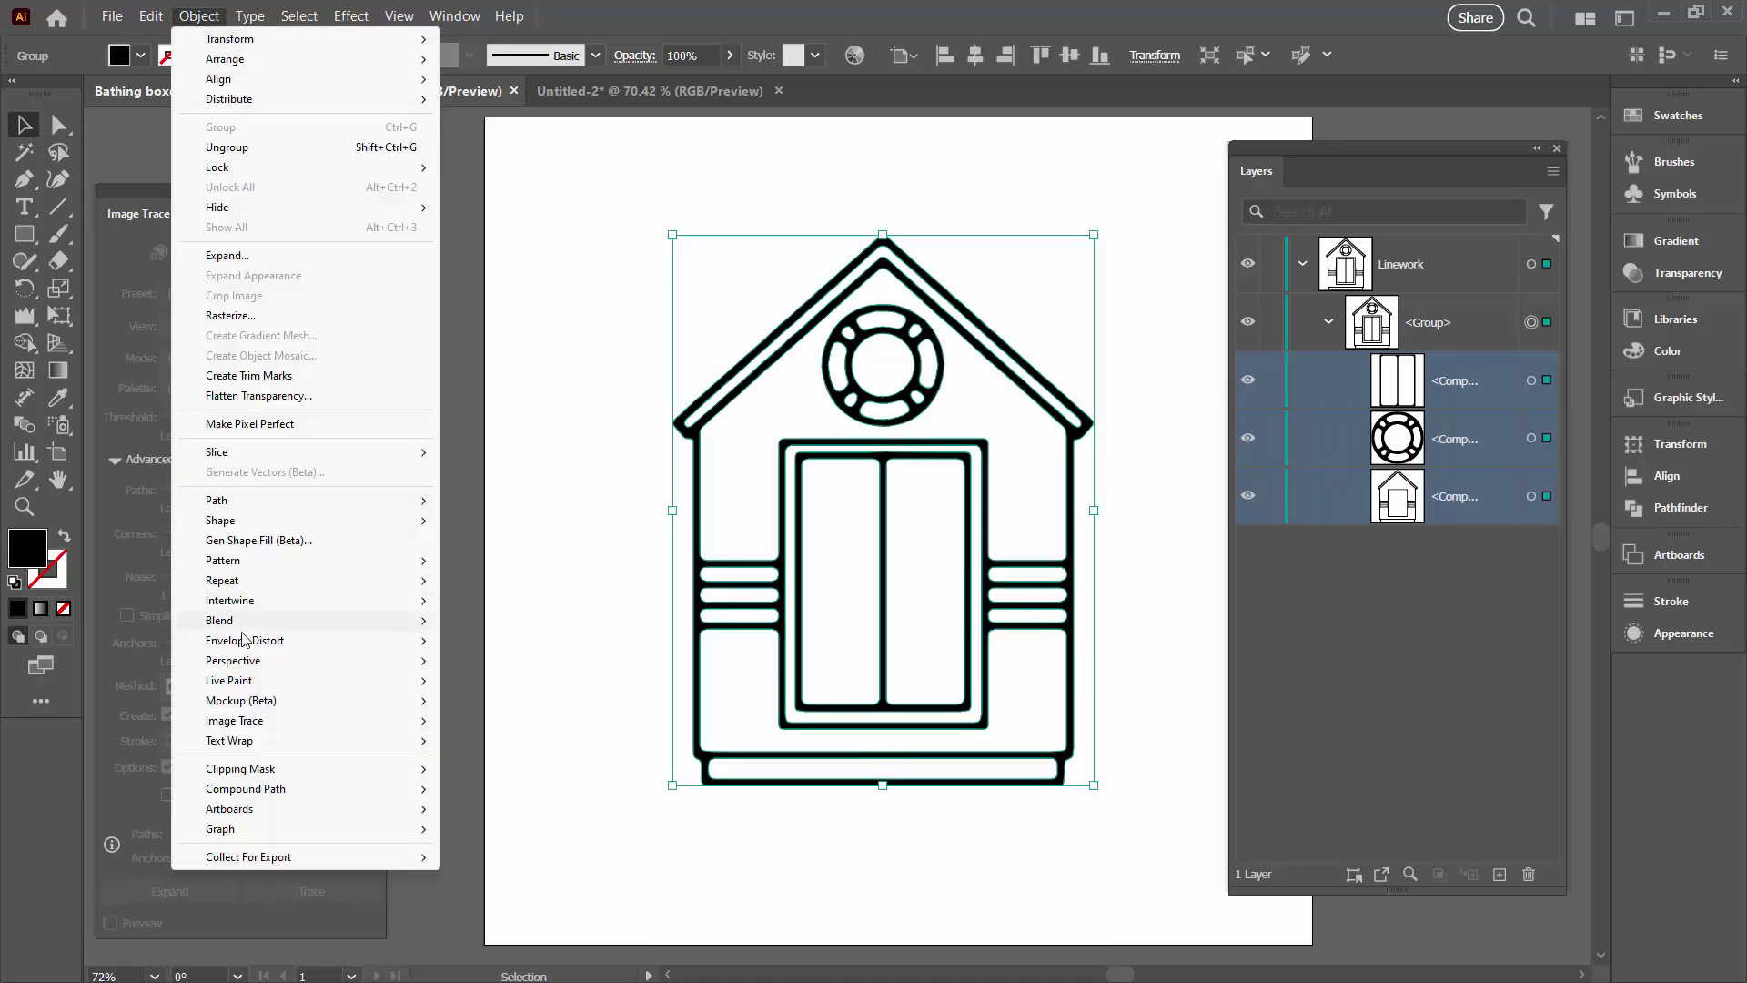
pyautogui.moveTo(265, 790)
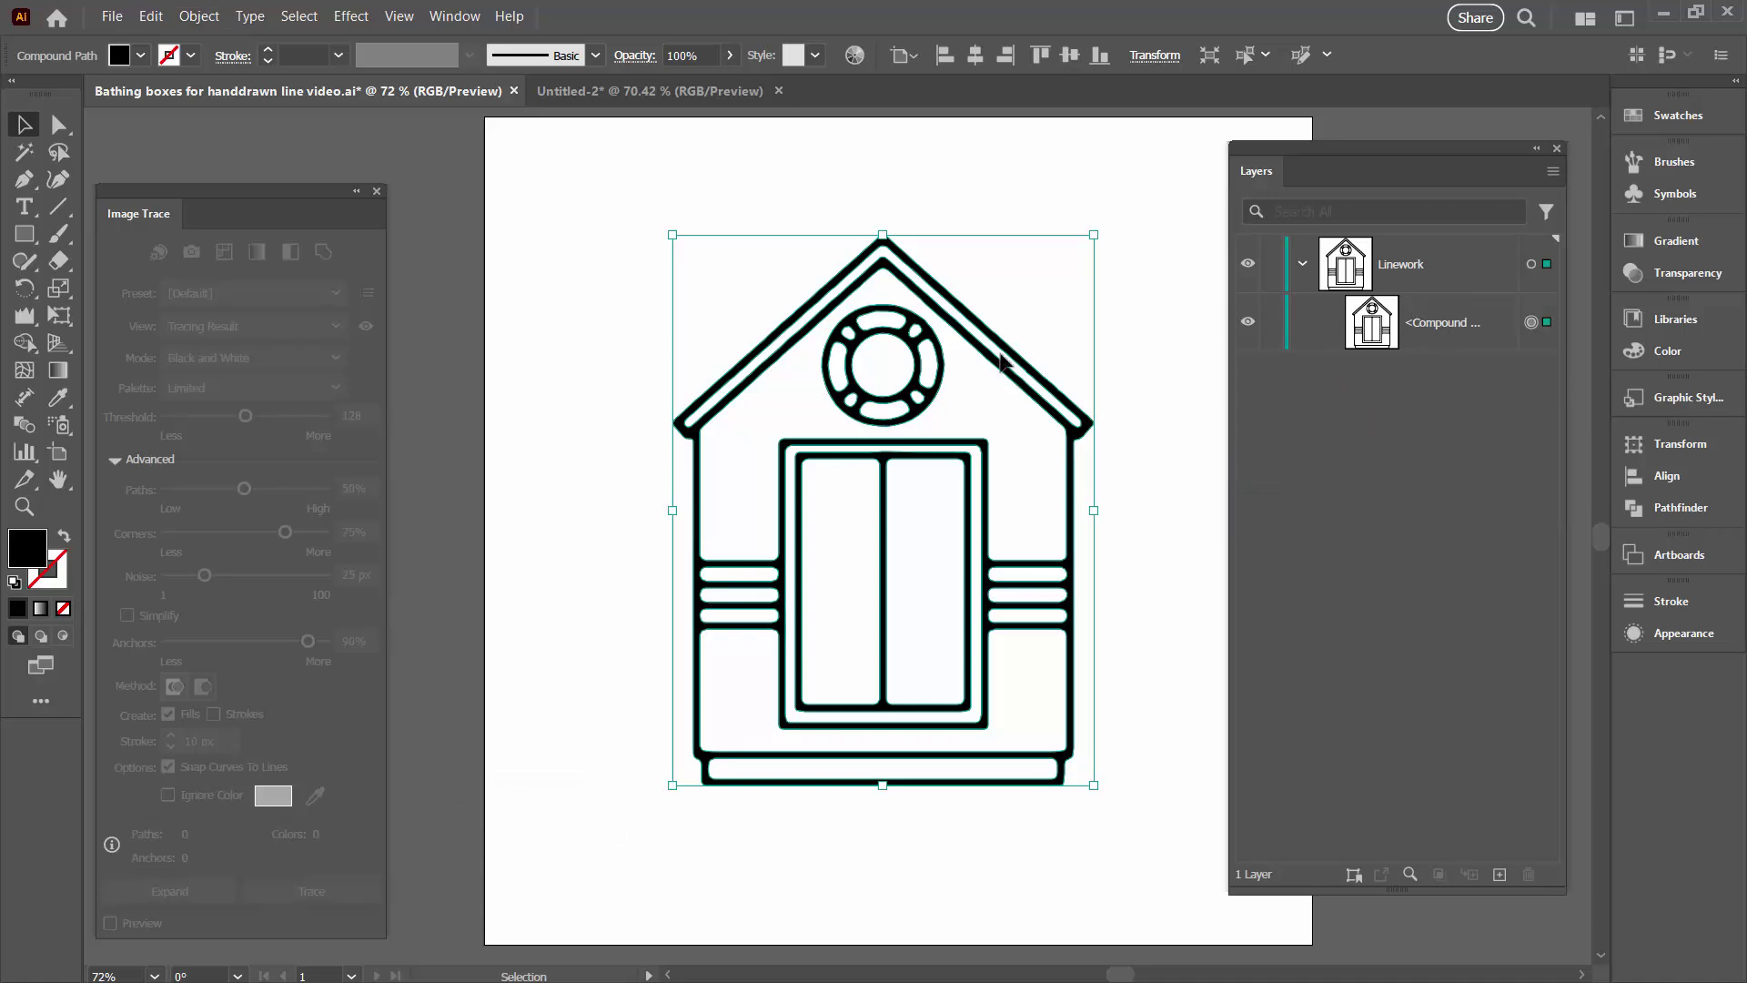
pyautogui.click(564, 453)
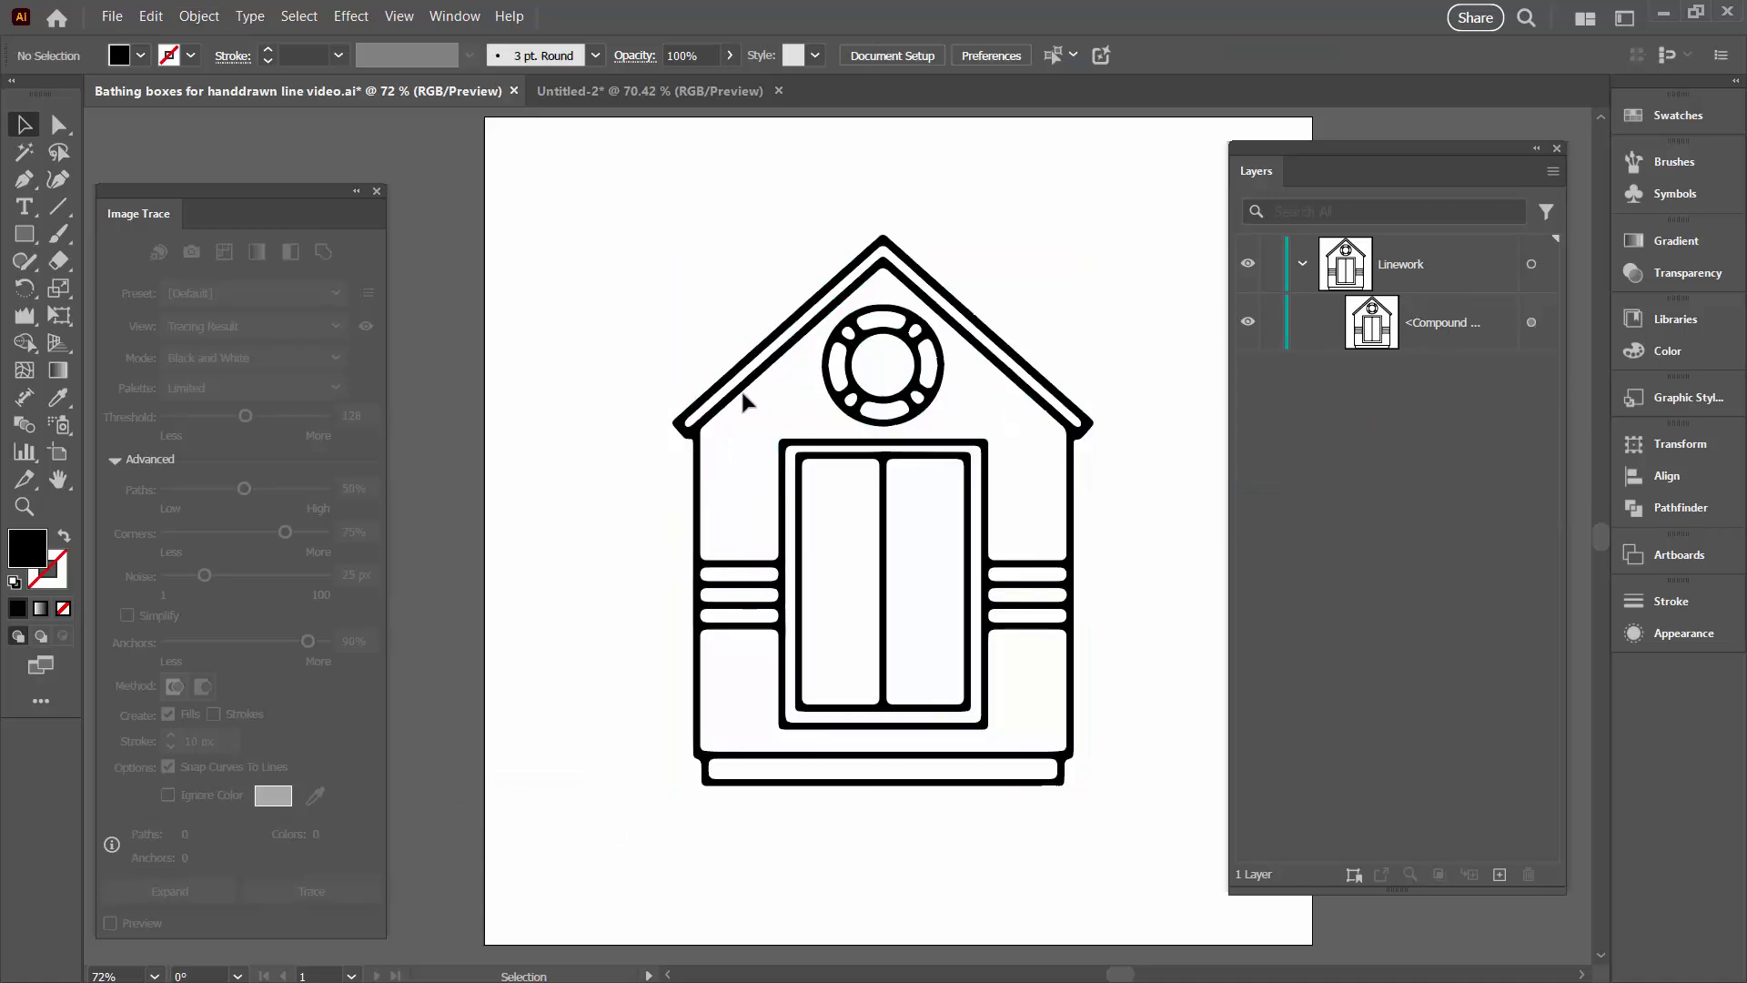
pyautogui.moveTo(654, 254); pyautogui.dragTo(1131, 875)
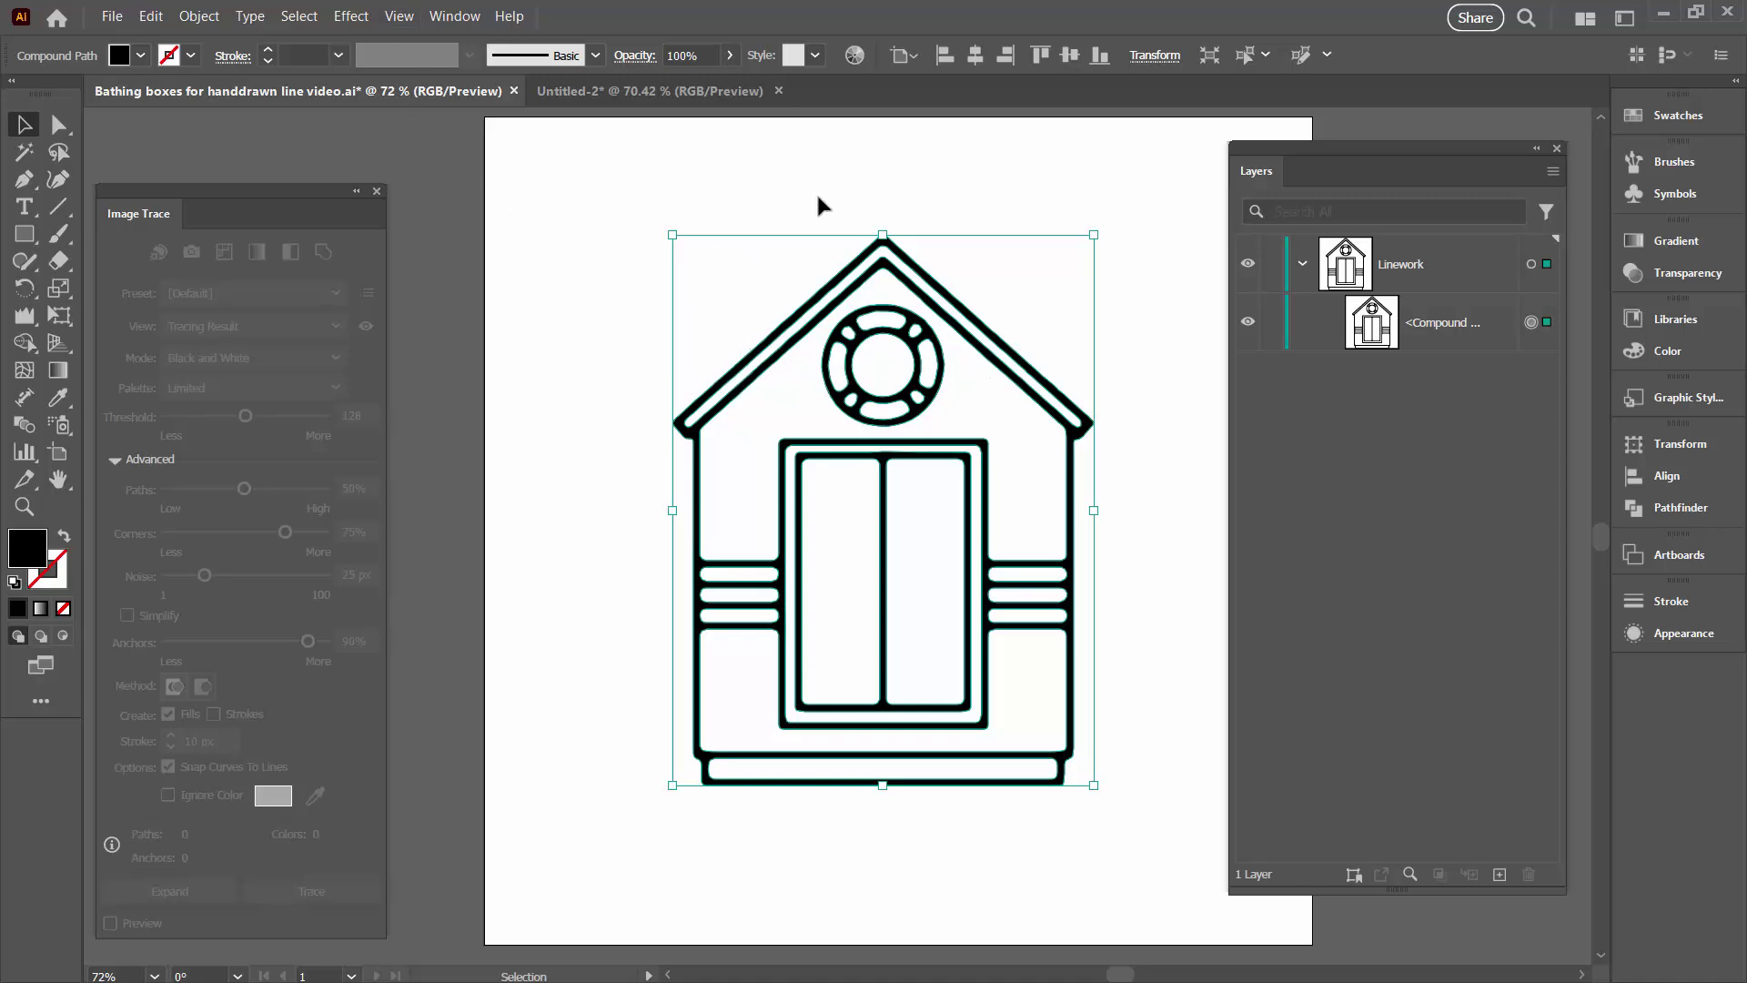
# Step: Roughen the hut's compound path with Size 0.1%, Detail 3 and Smooth points
pyautogui.click(351, 18)
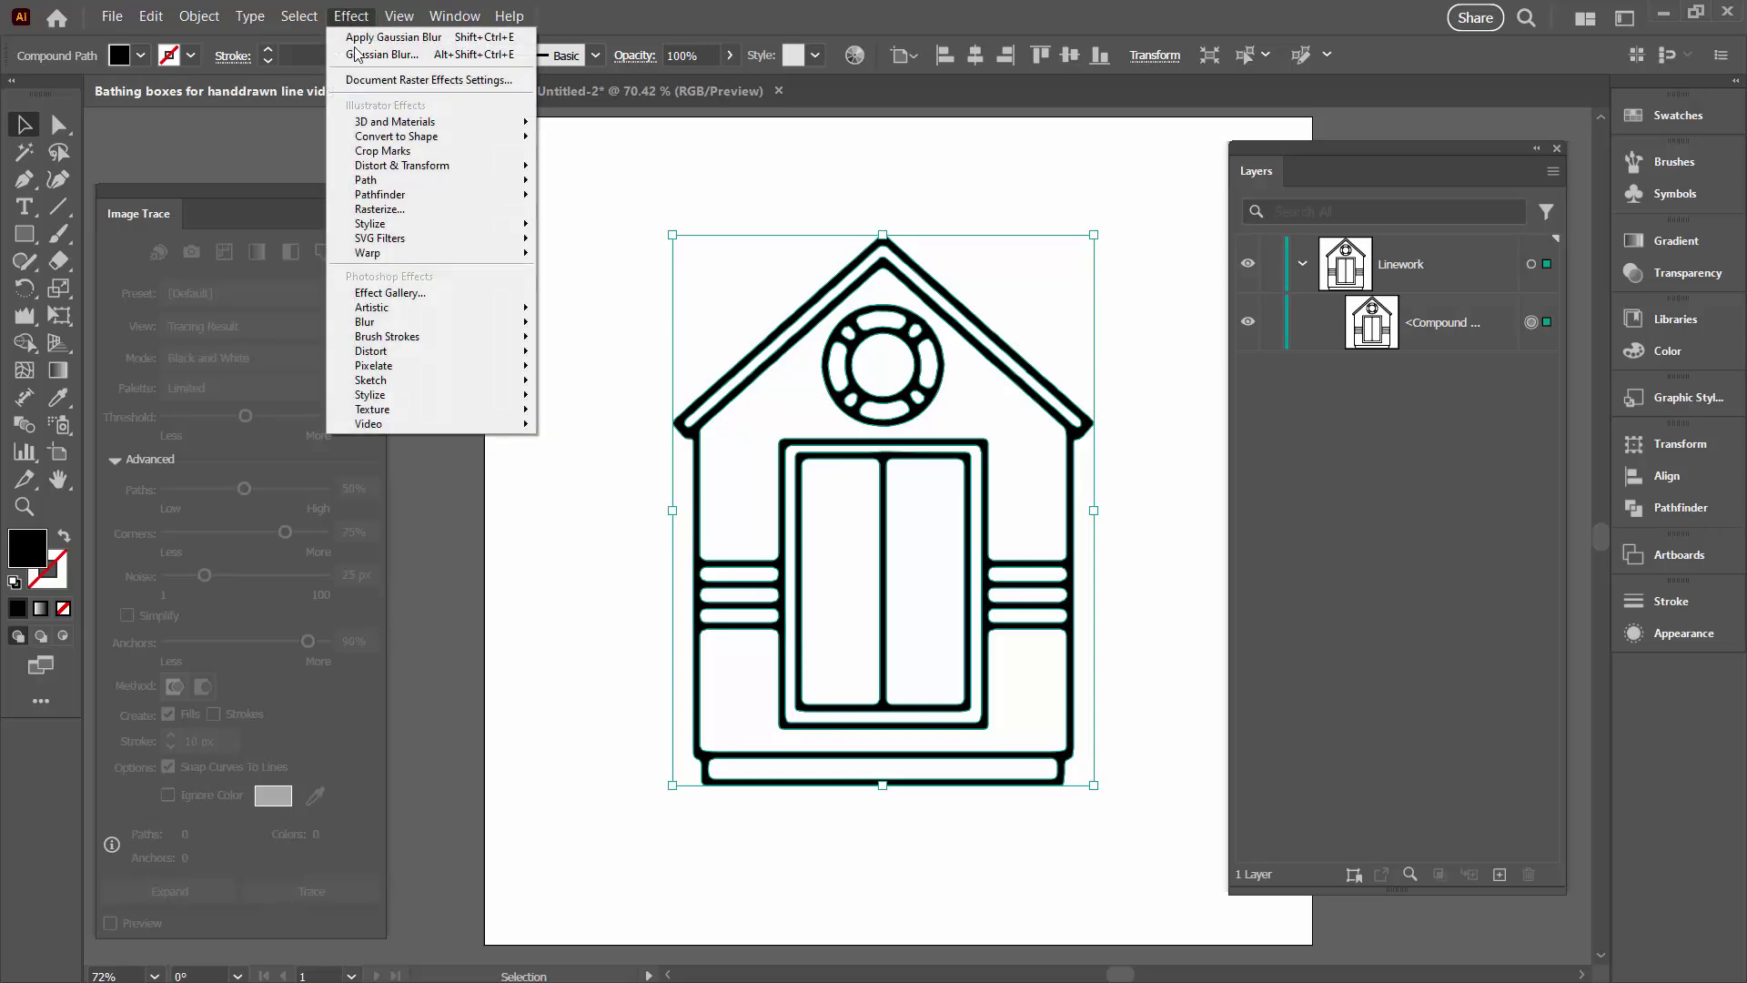
pyautogui.moveTo(437, 166)
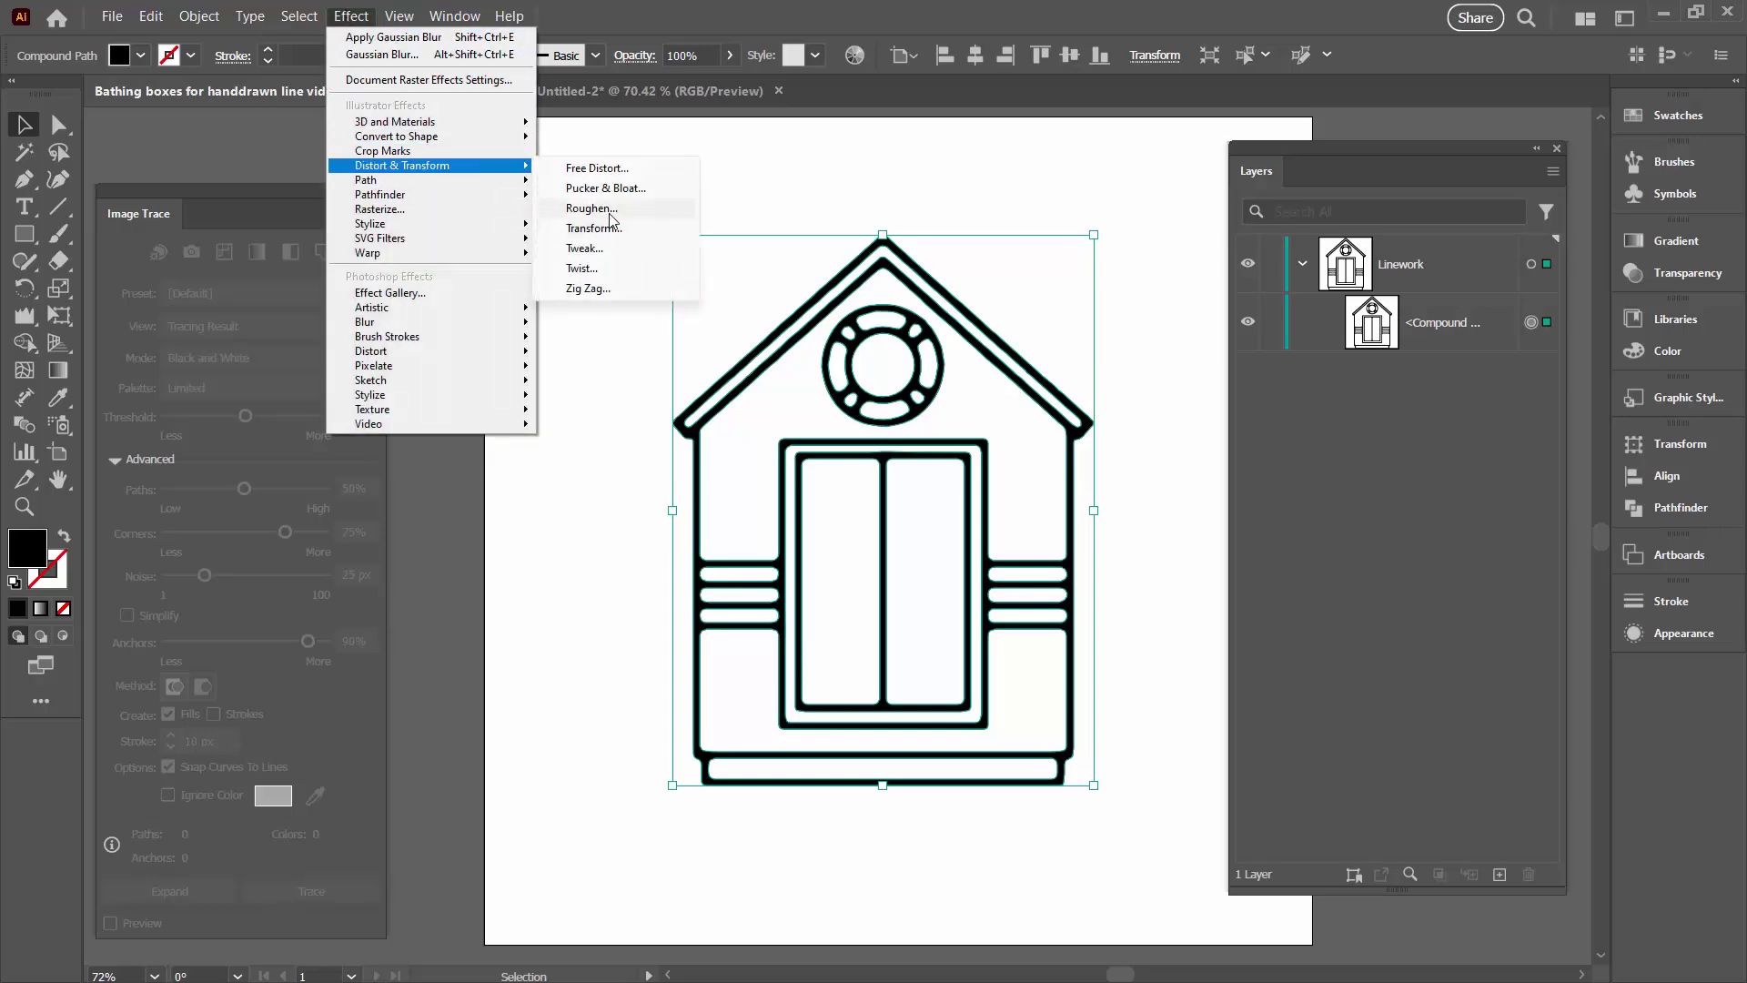
pyautogui.click(609, 212)
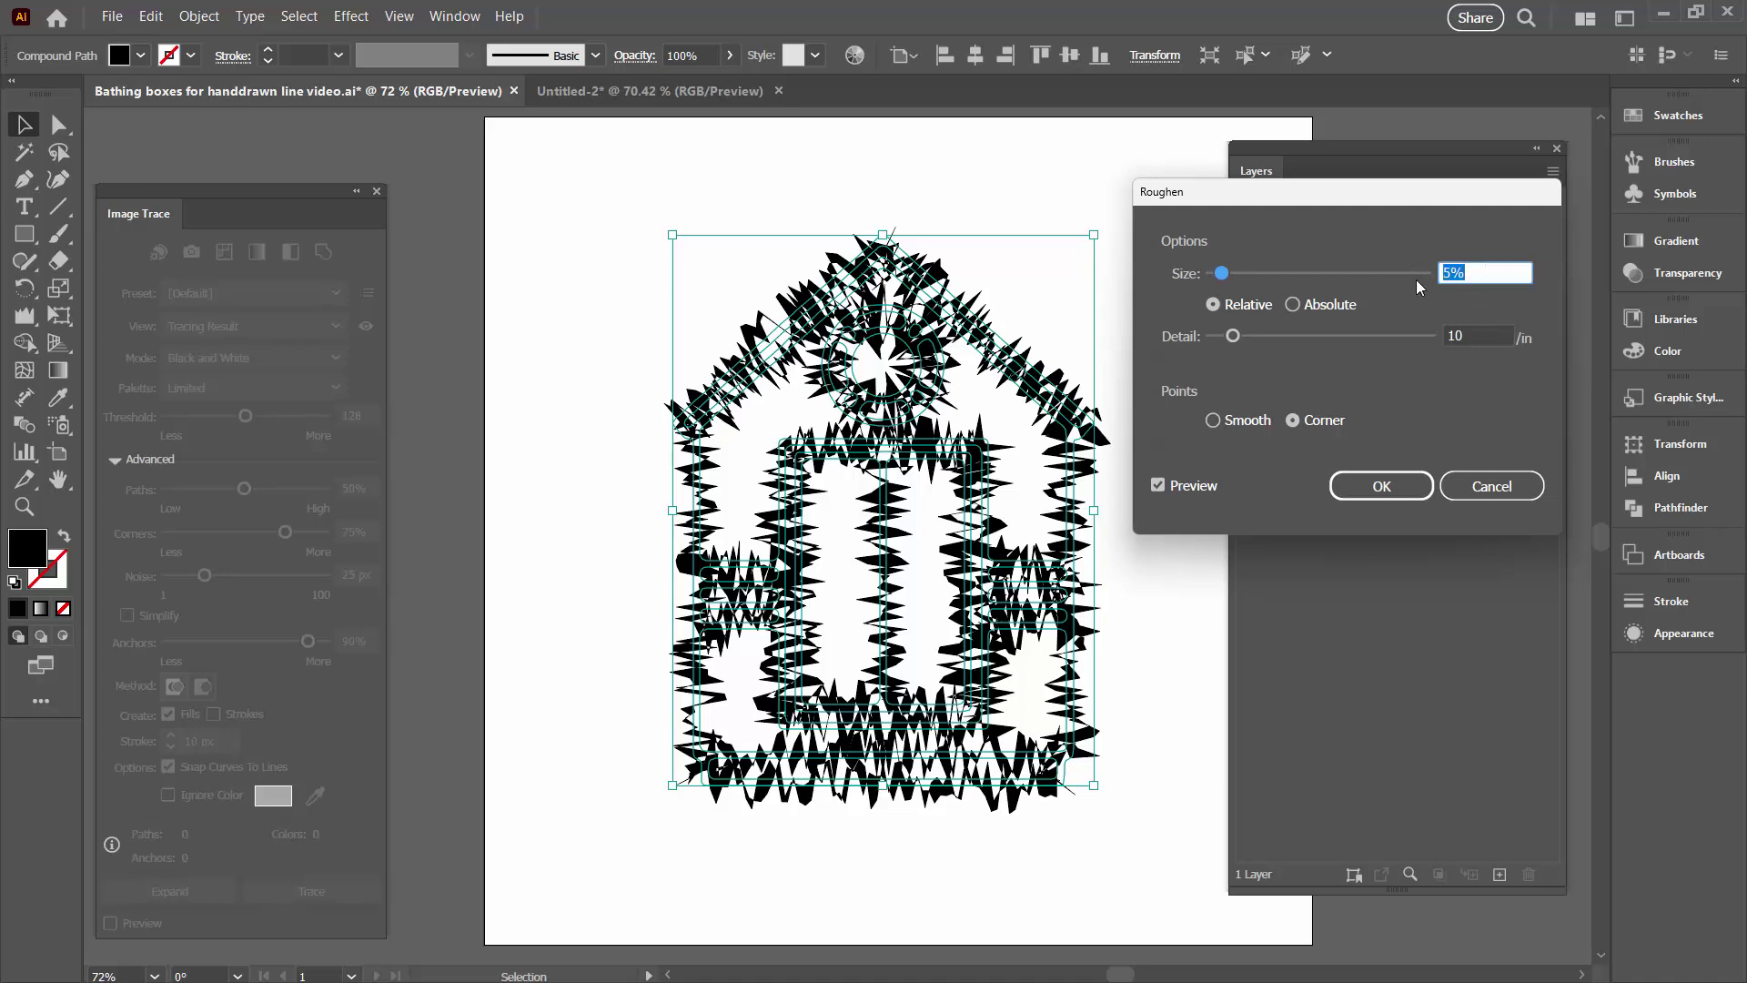
pyautogui.write('.1')
pyautogui.click(1417, 287)
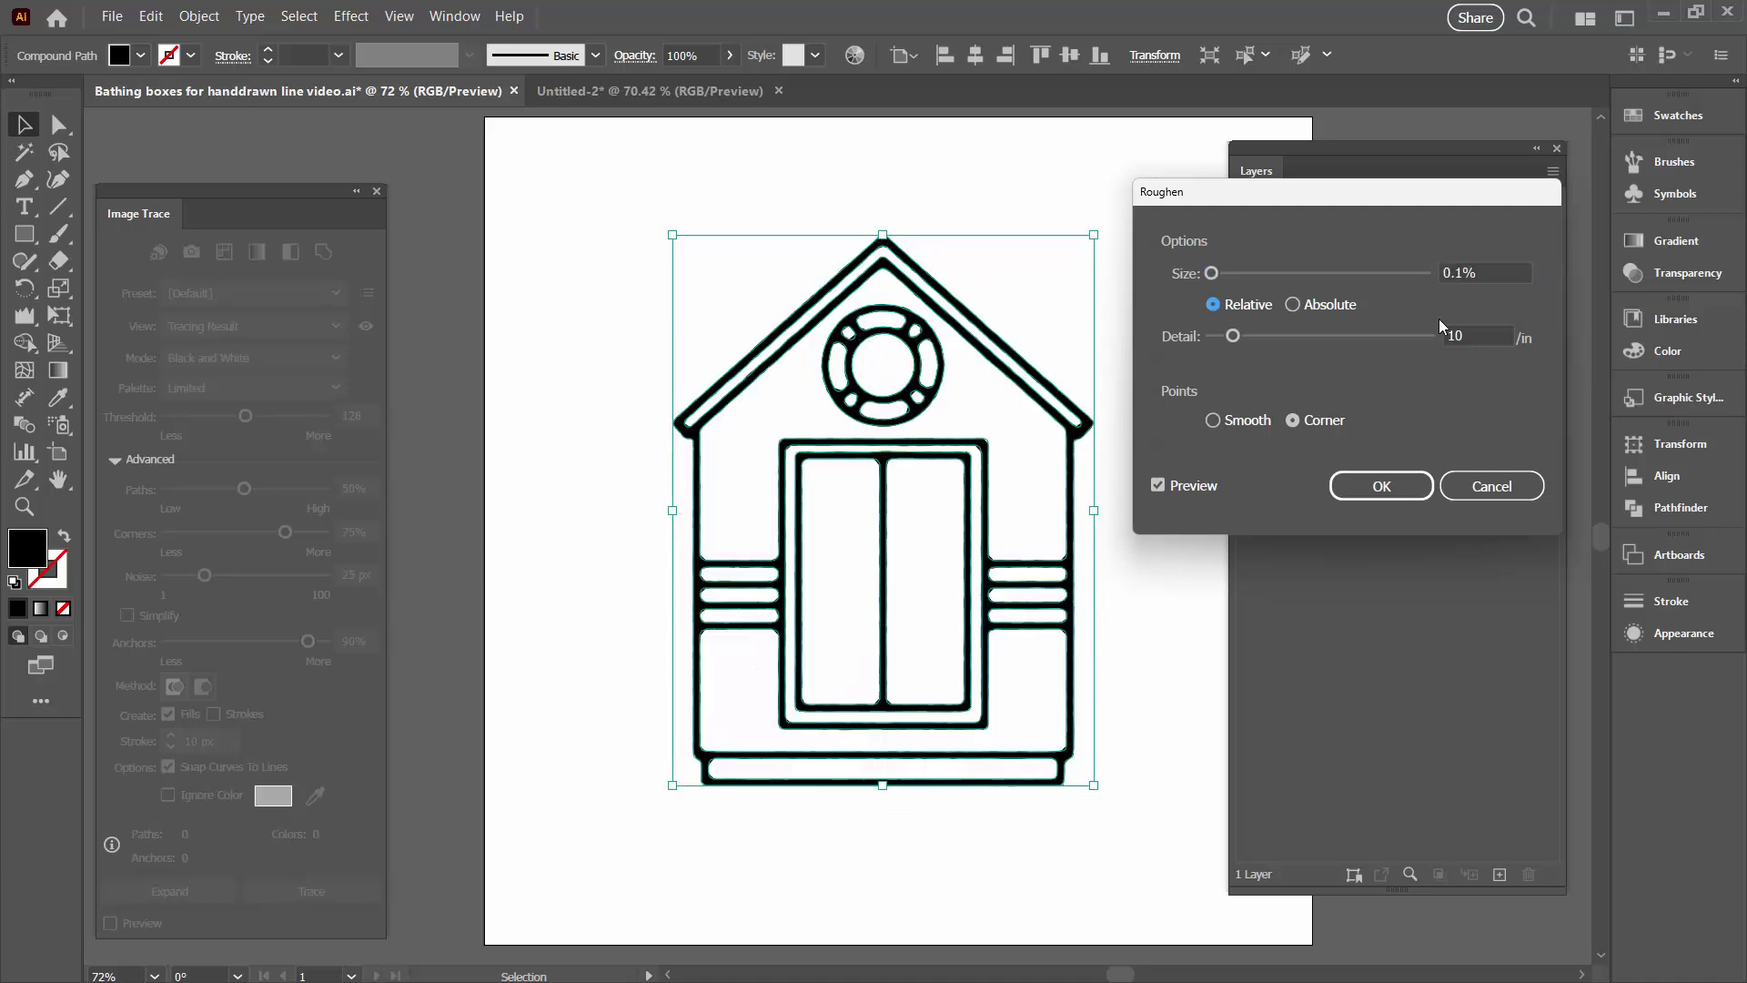
pyautogui.moveTo(1233, 336); pyautogui.dragTo(1223, 336)
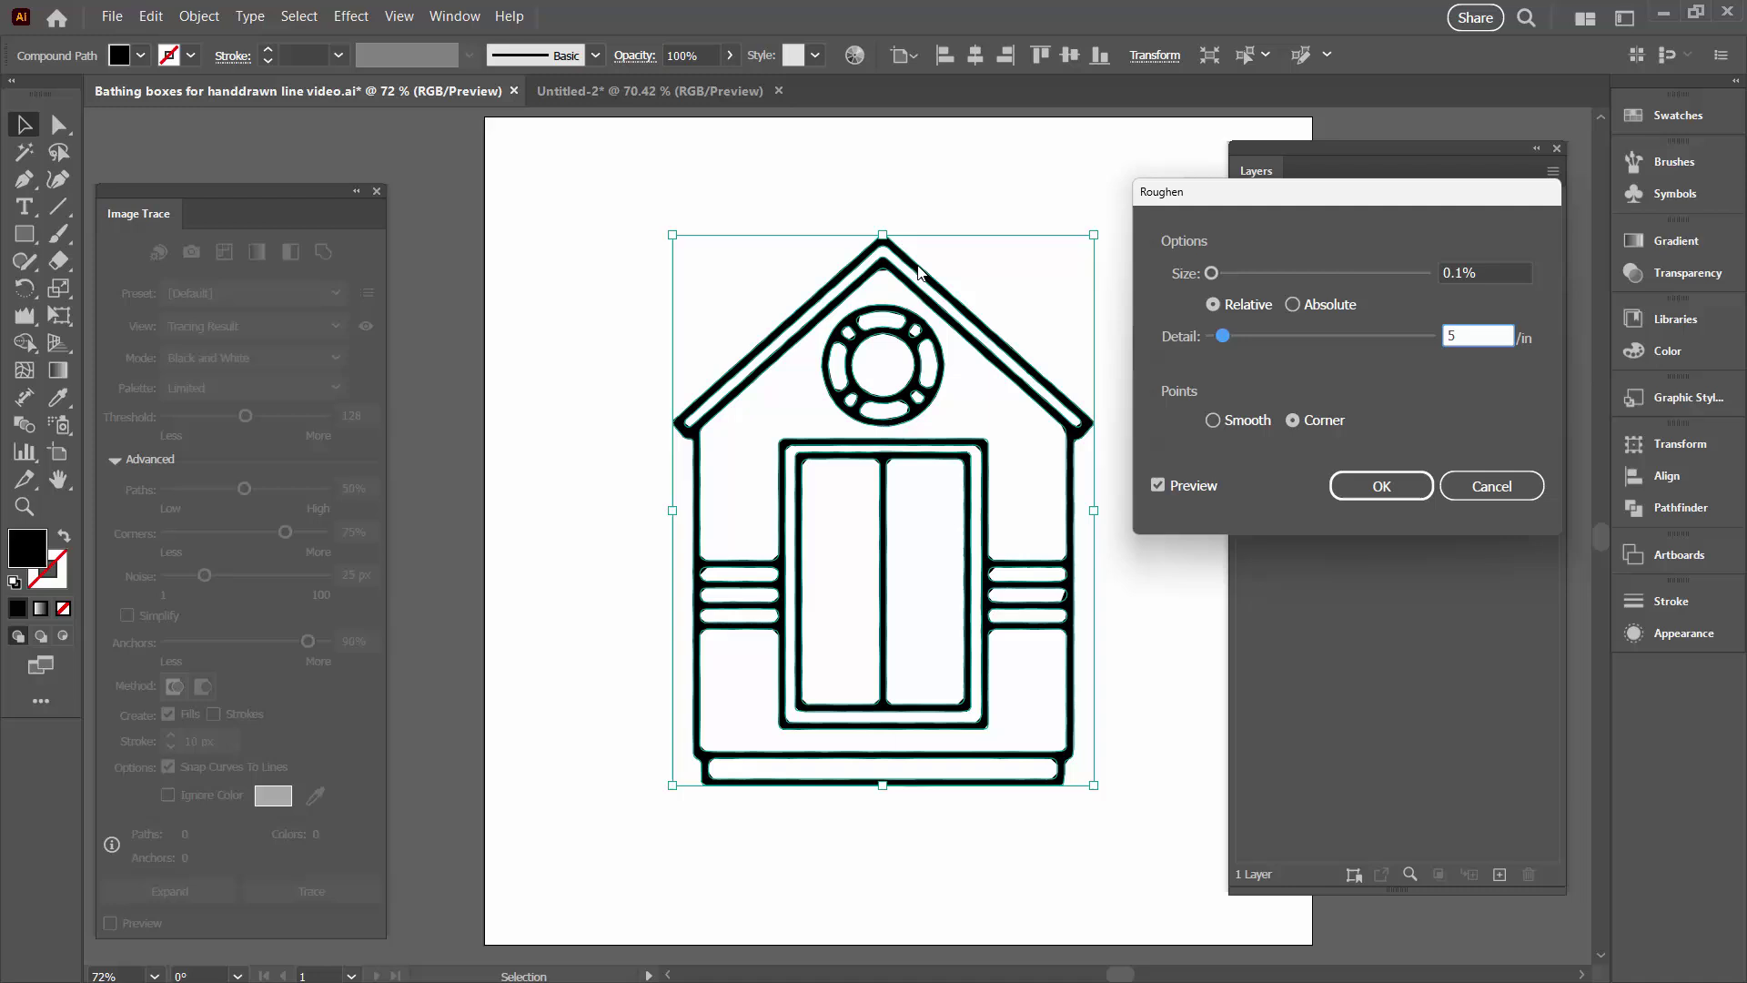
pyautogui.moveTo(1228, 336); pyautogui.dragTo(1221, 339)
pyautogui.click(1217, 417)
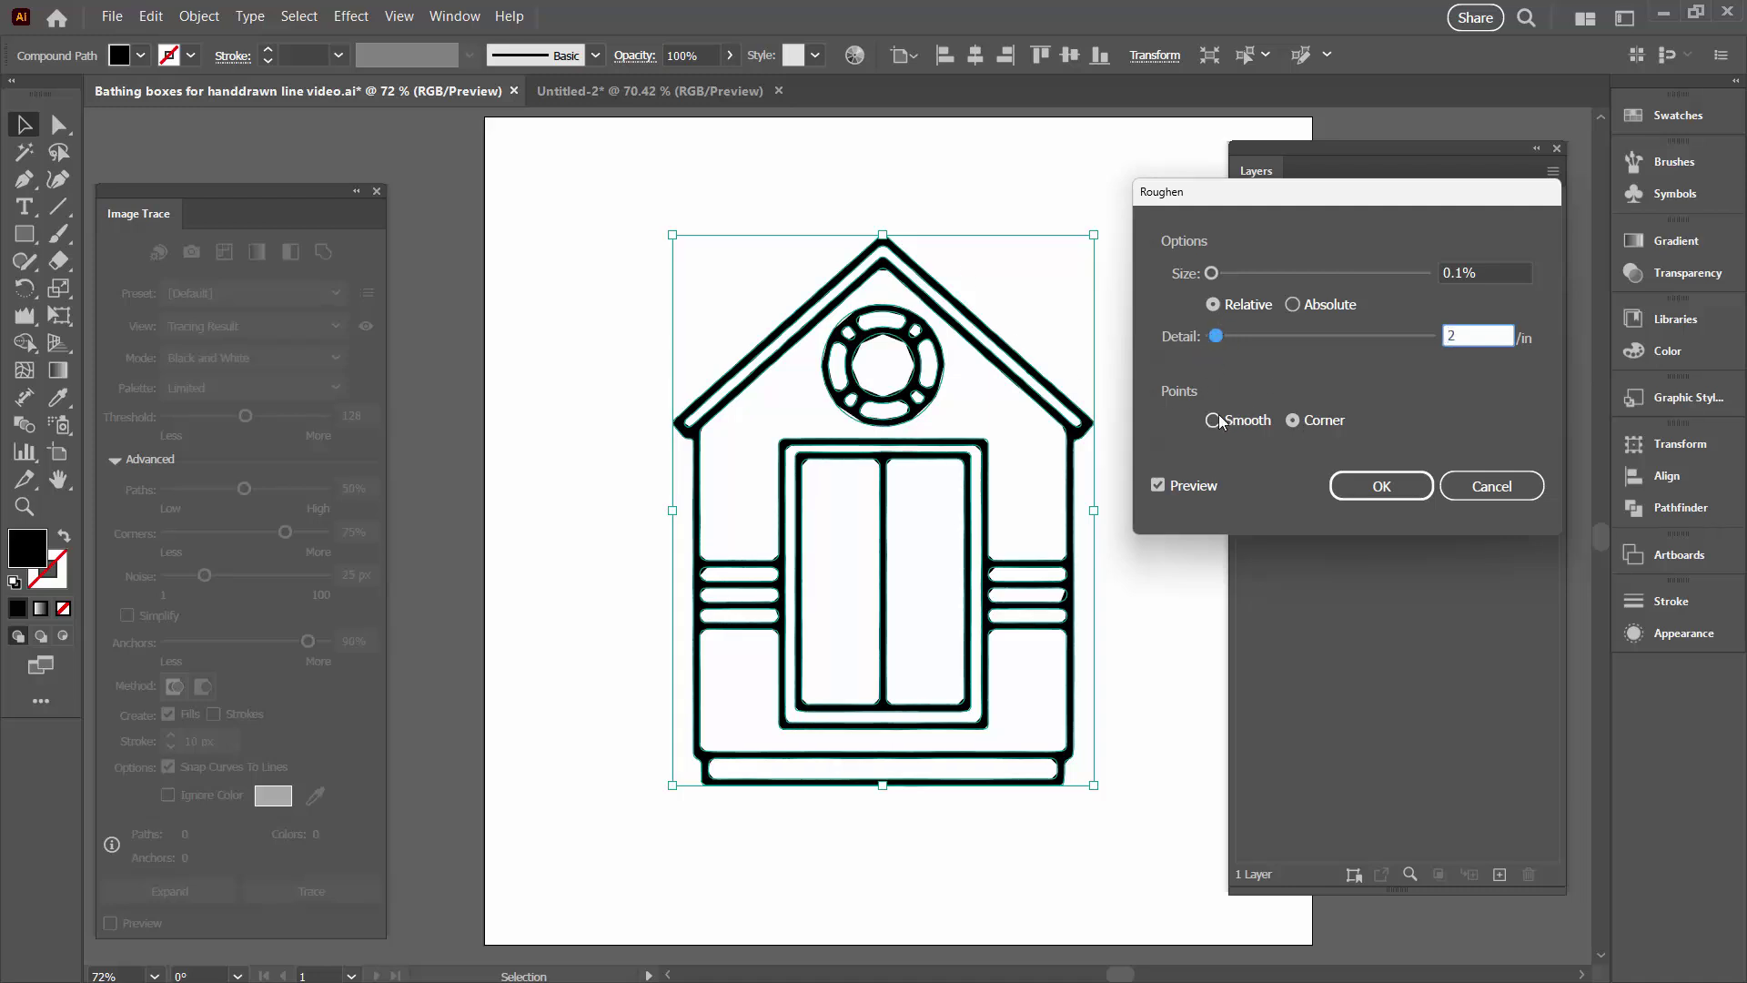
pyautogui.moveTo(1215, 337); pyautogui.dragTo(1222, 341)
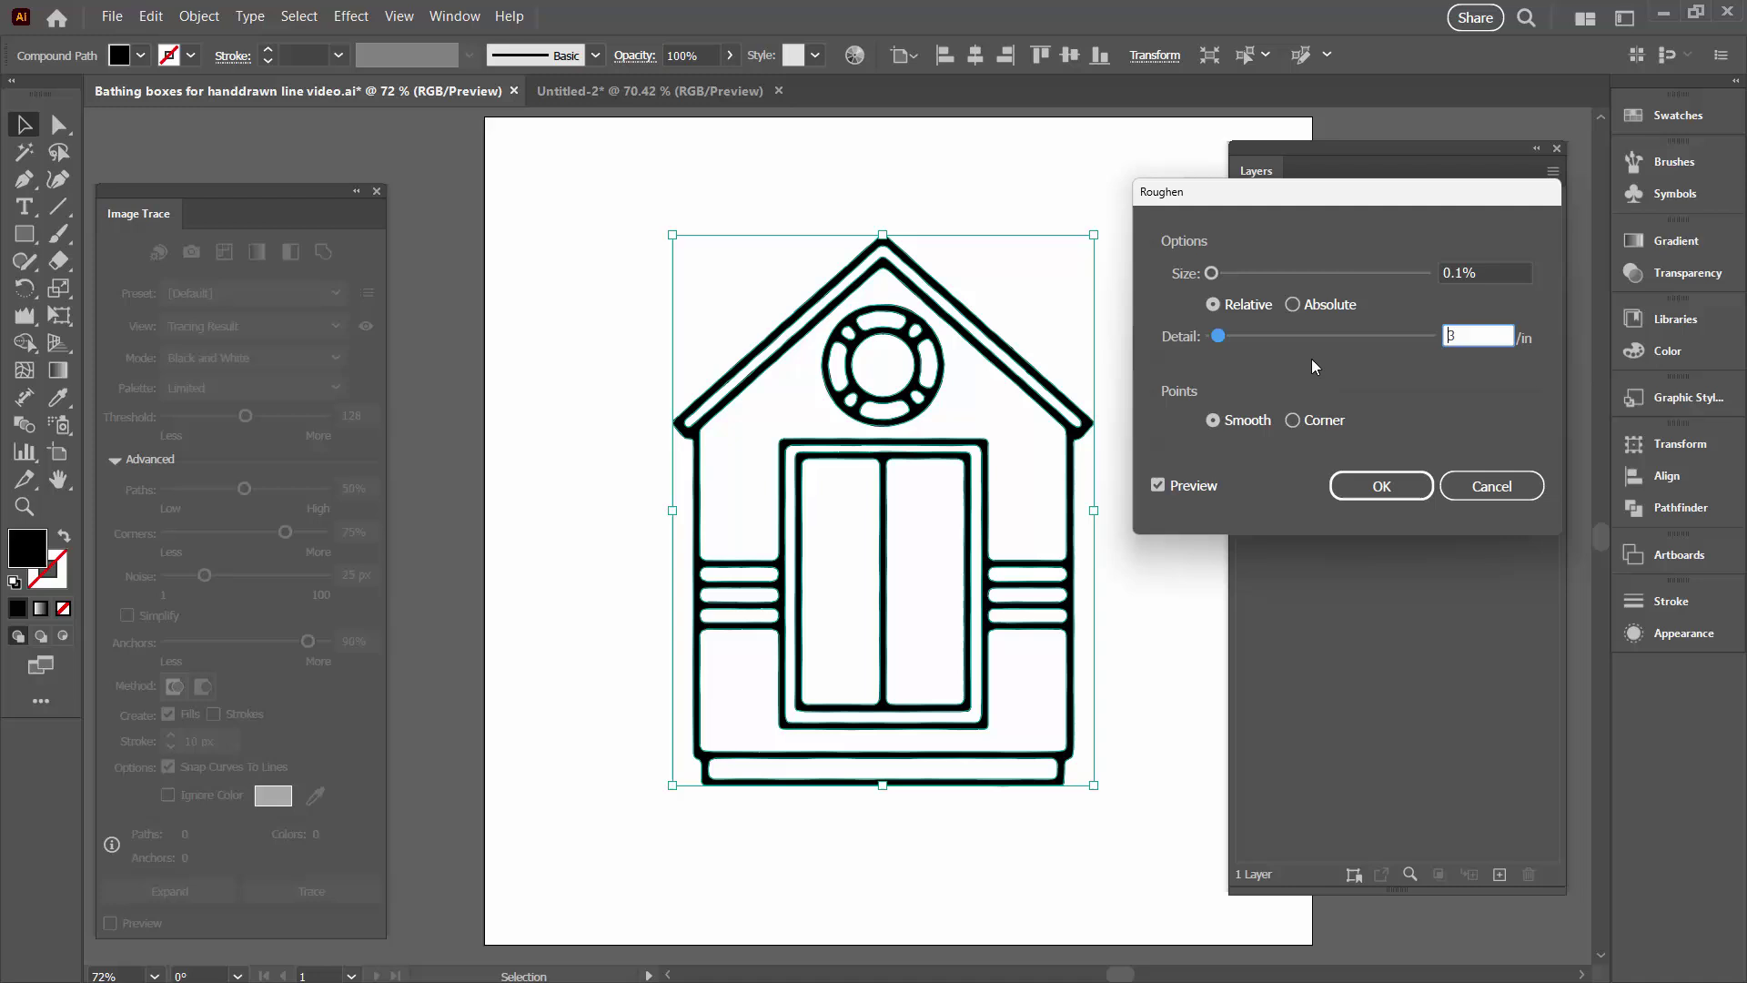
pyautogui.click(1378, 487)
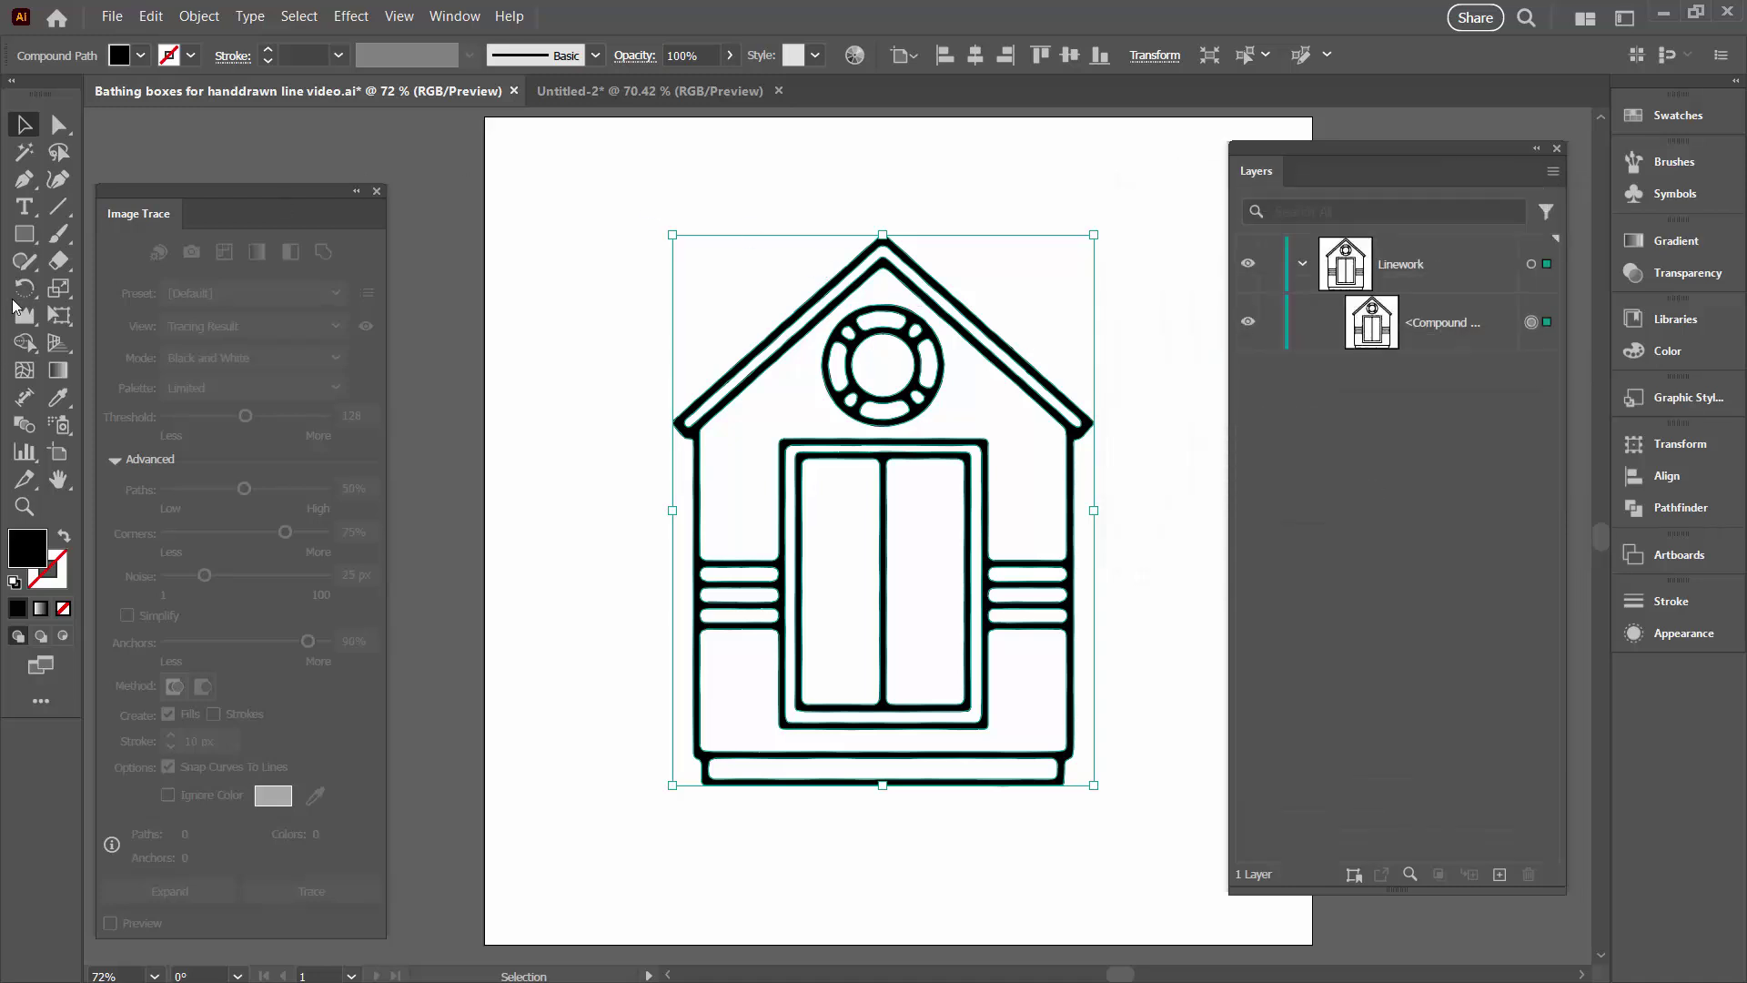
# Step: Choose the Wrinkle tool and confirm its 200 px brush with 5% intensity
pyautogui.click(26, 318)
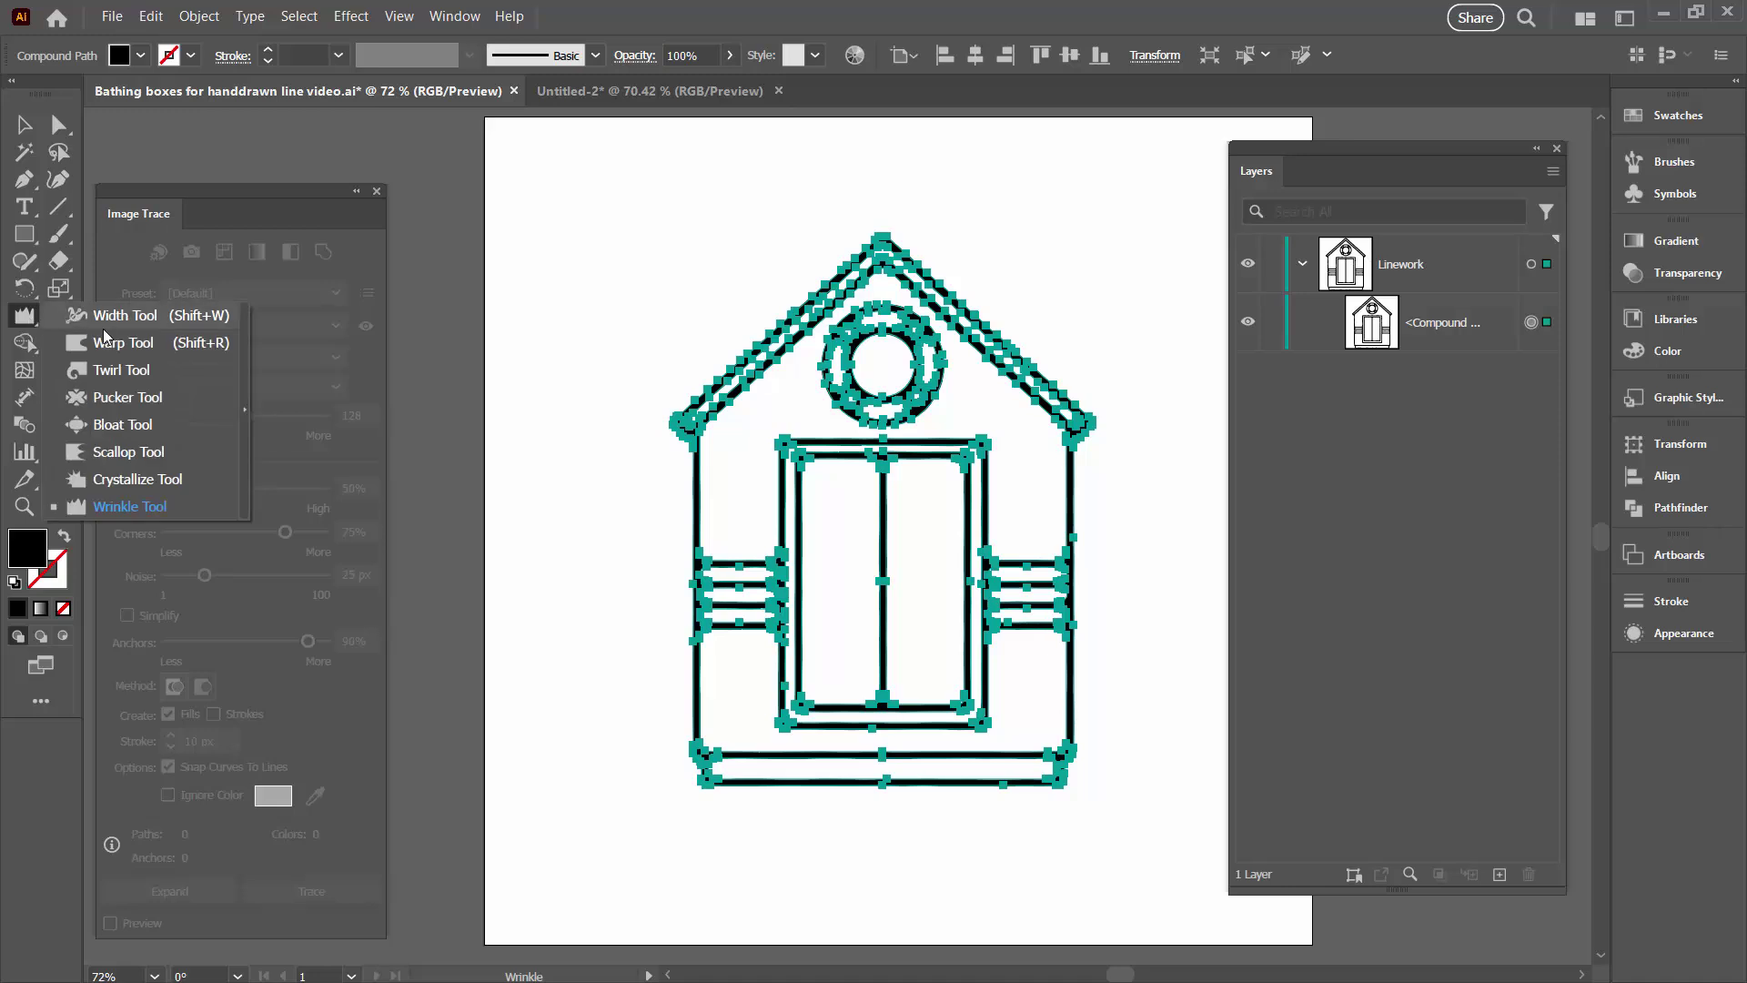
pyautogui.click(117, 506)
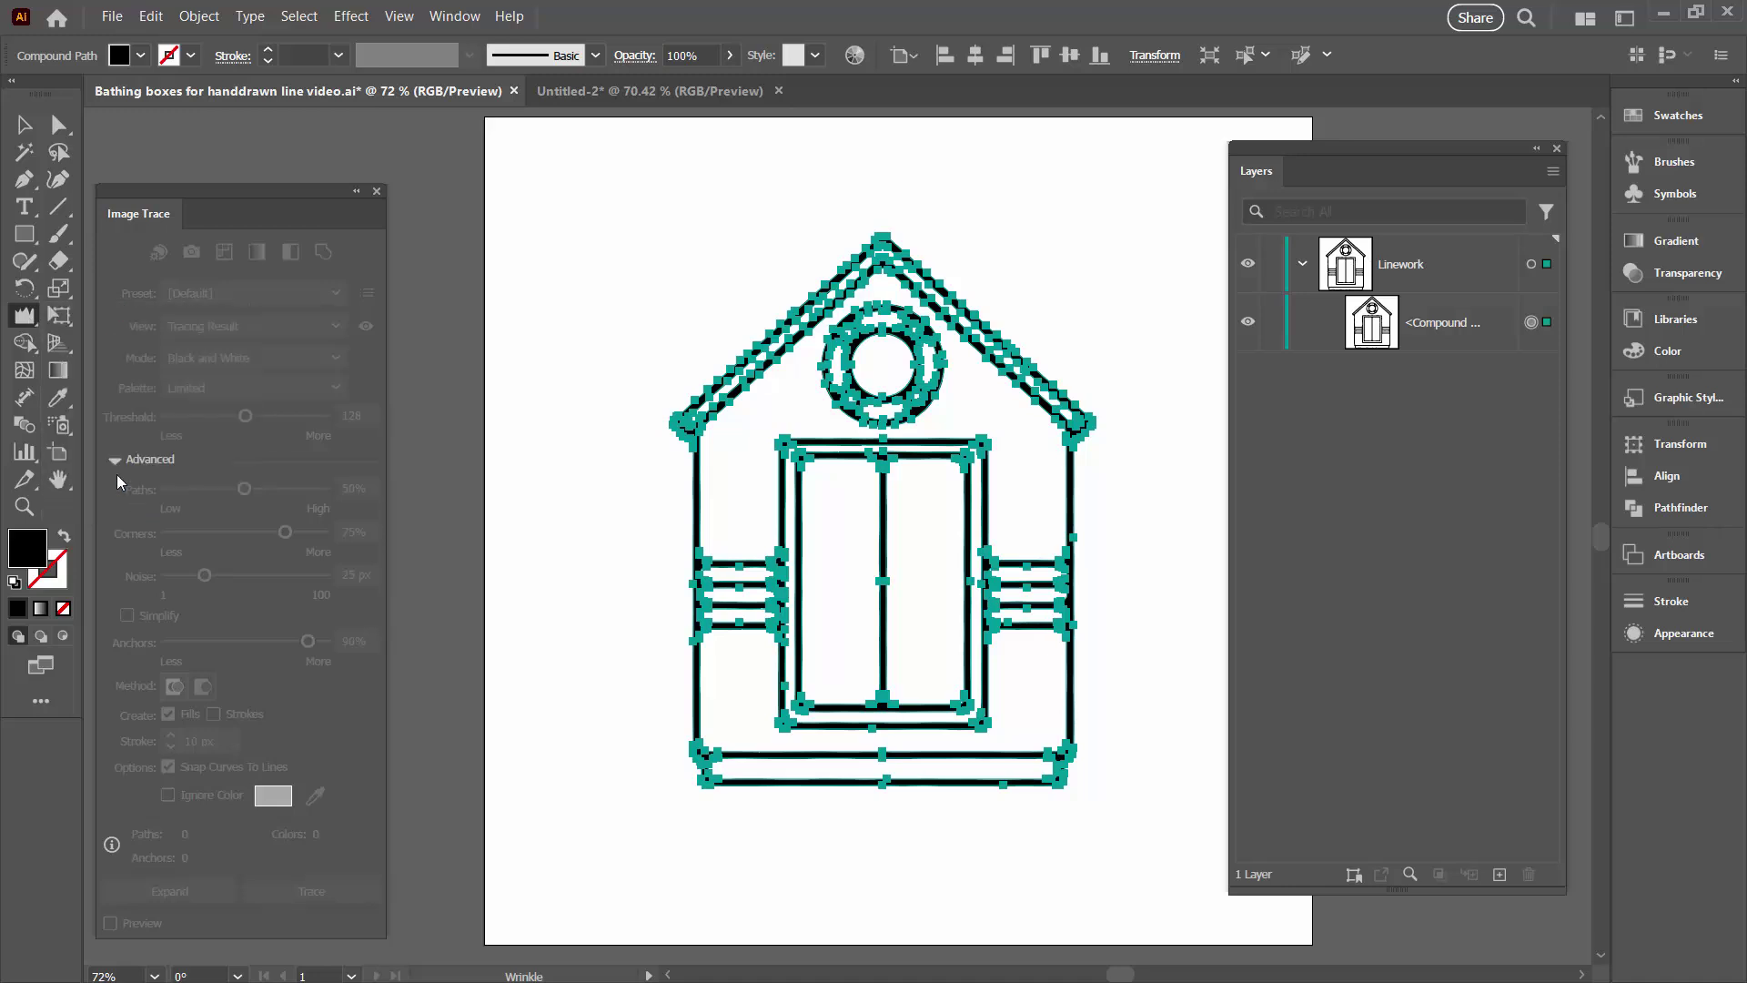
pyautogui.doubleClick(20, 317)
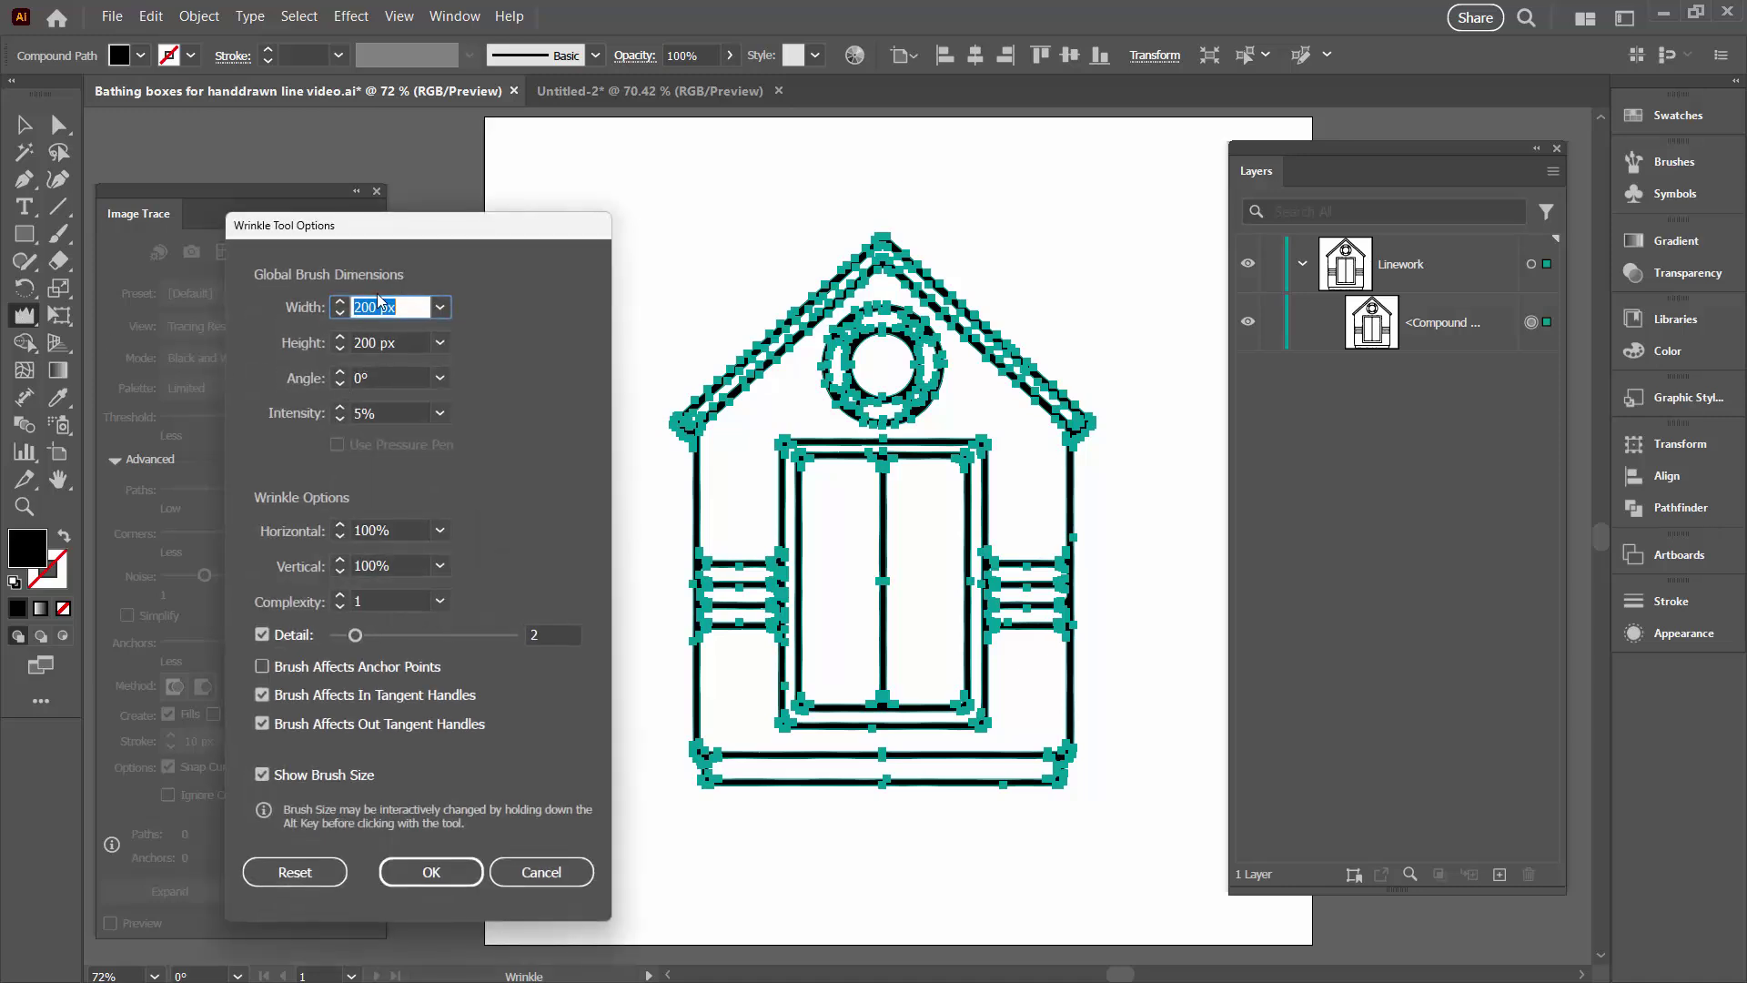
pyautogui.moveTo(363, 230); pyautogui.dragTo(367, 198)
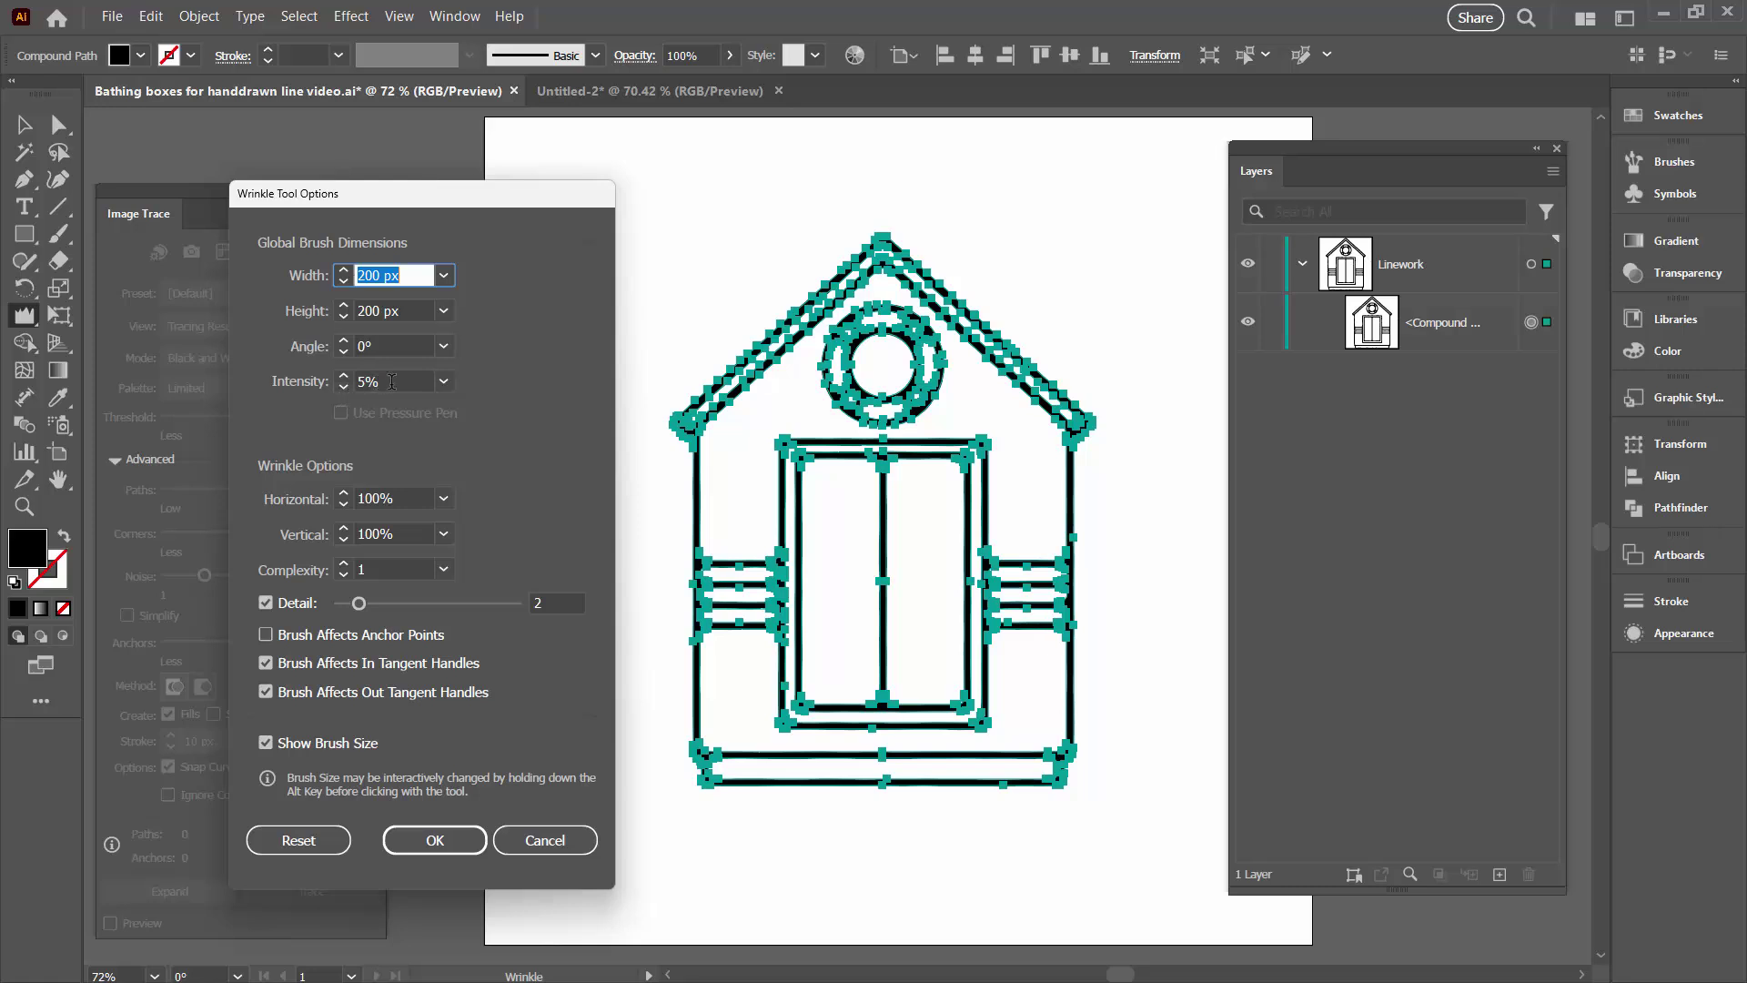
pyautogui.click(437, 843)
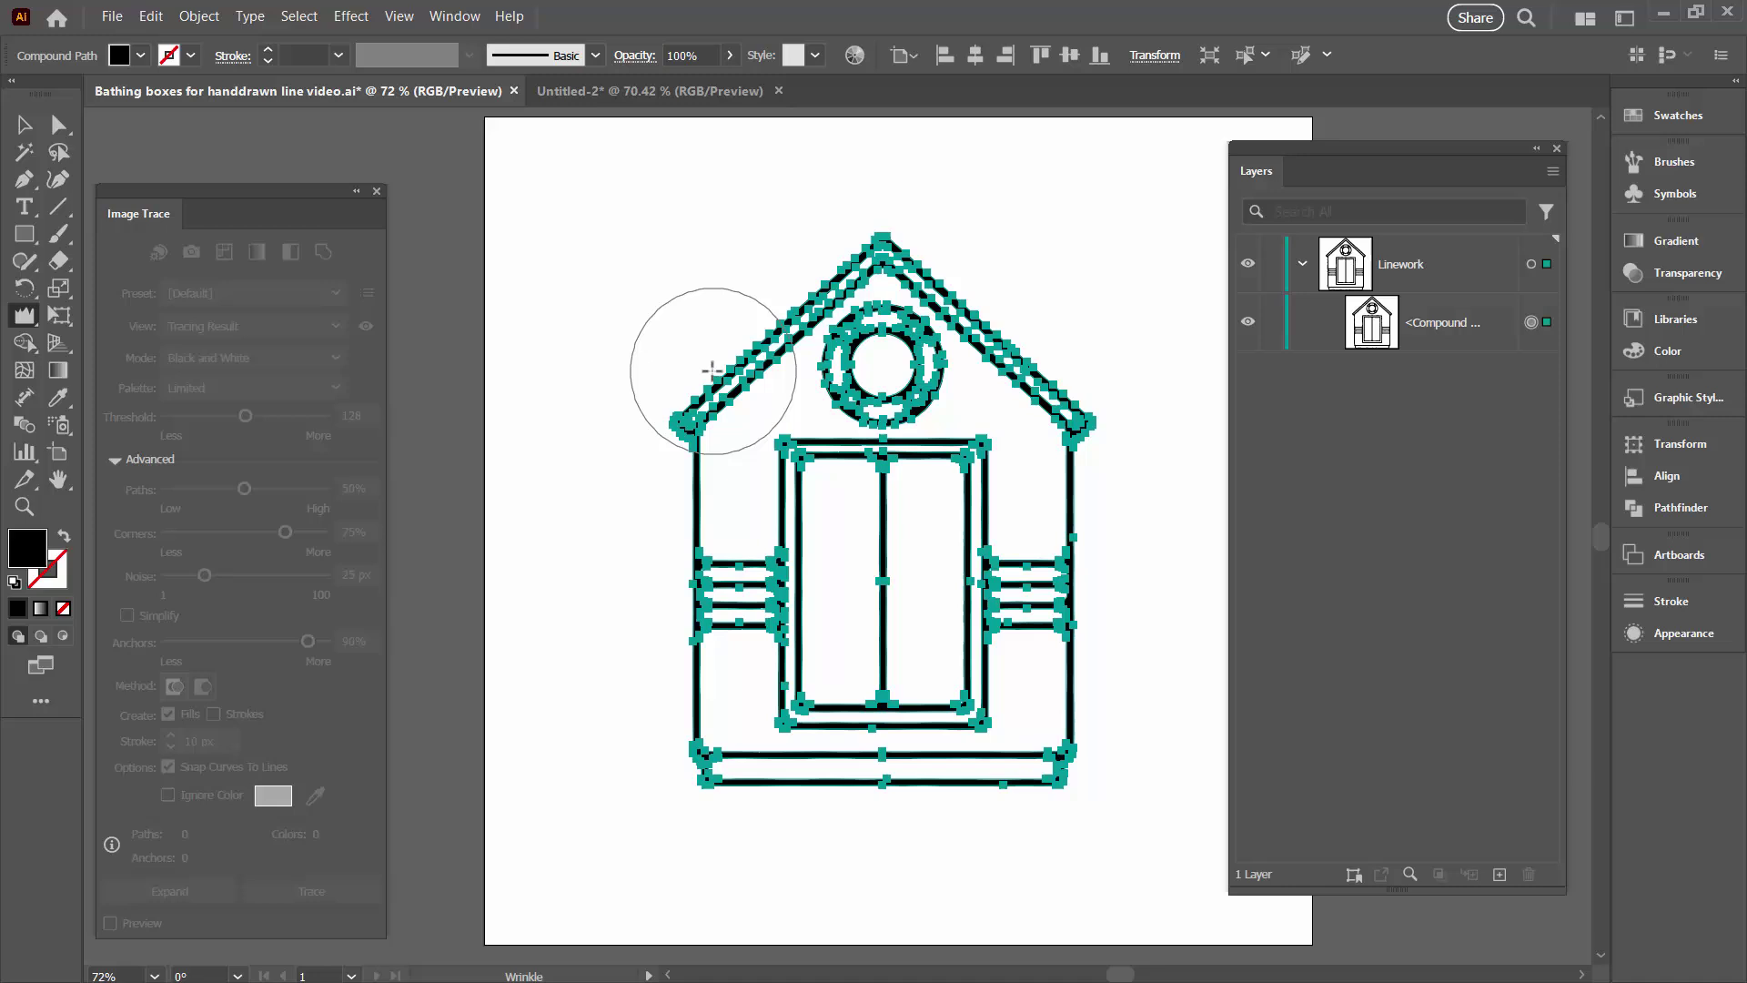
# Step: Wrinkle the left roof edge, roof apex, right wall and the lines around the door
pyautogui.moveTo(713, 371); pyautogui.dragTo(731, 368)
pyautogui.moveTo(1001, 309)
pyautogui.mouseDown()
pyautogui.moveTo(1061, 390)
pyautogui.moveTo(1072, 490)
pyautogui.moveTo(1053, 745)
pyautogui.moveTo(811, 800)
pyautogui.moveTo(725, 780)
pyautogui.moveTo(702, 625)
pyautogui.moveTo(885, 546)
pyautogui.moveTo(862, 373)
pyautogui.mouseUp()
pyautogui.moveTo(828, 632)
pyautogui.mouseDown()
pyautogui.moveTo(824, 660)
pyautogui.moveTo(920, 592)
pyautogui.mouseUp()
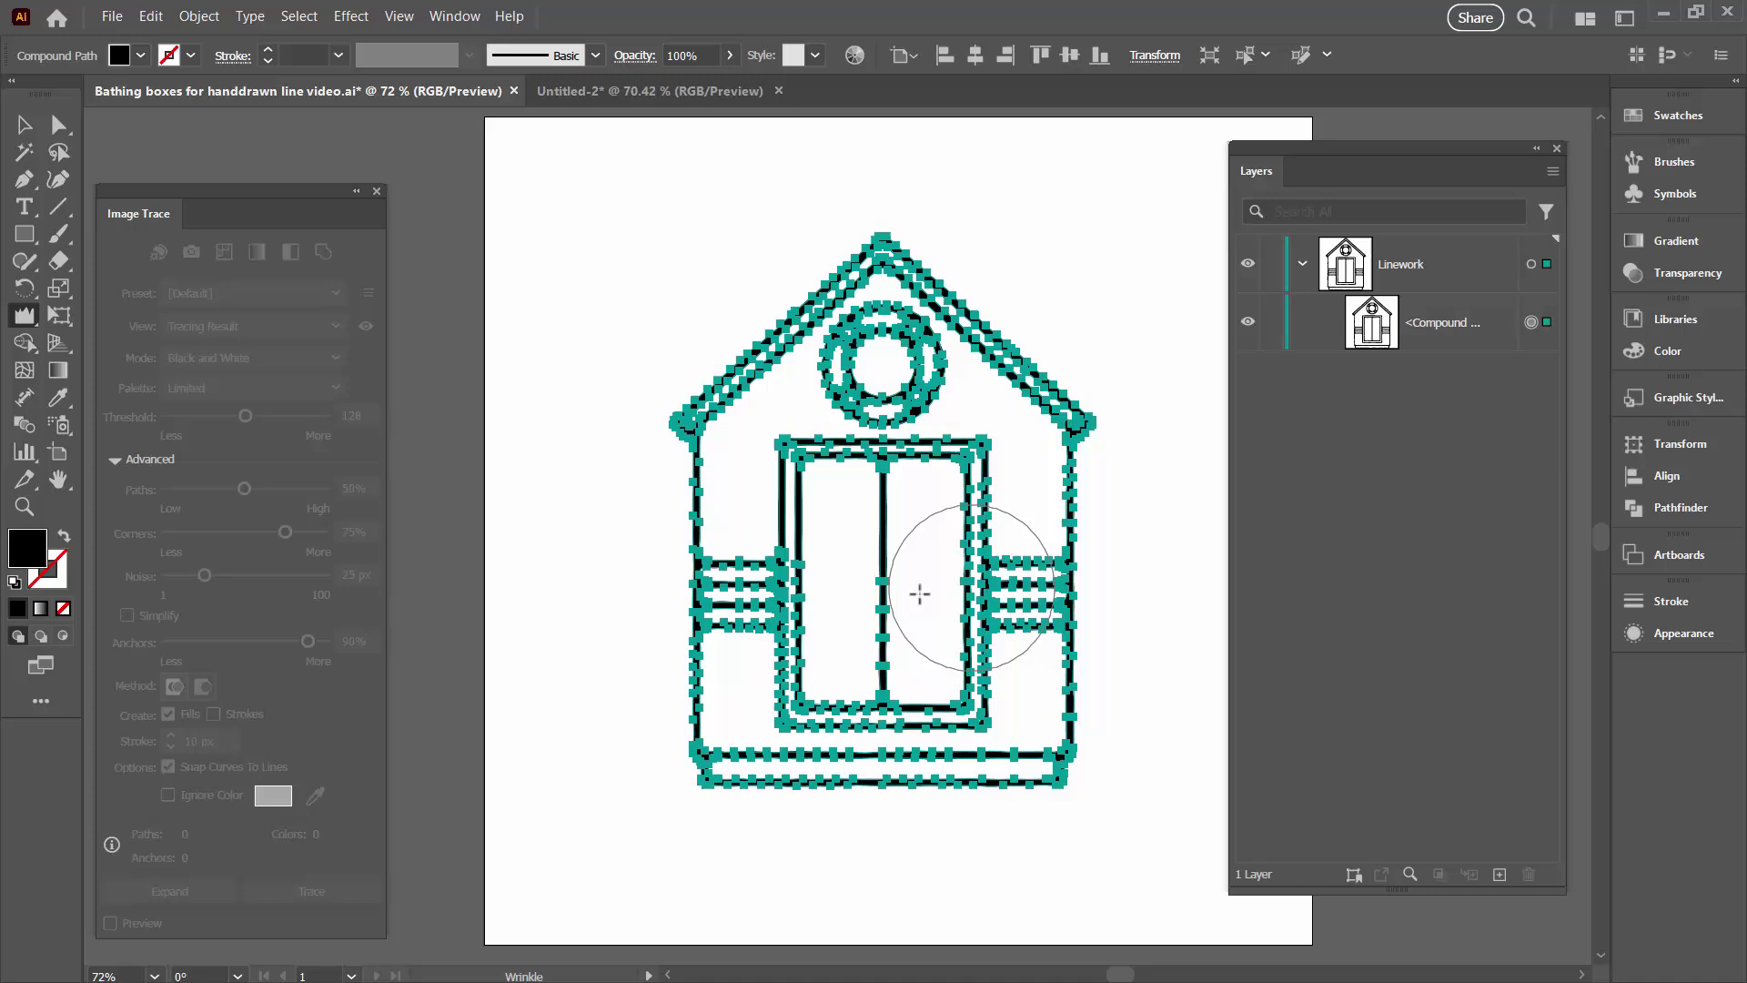
pyautogui.press('v')
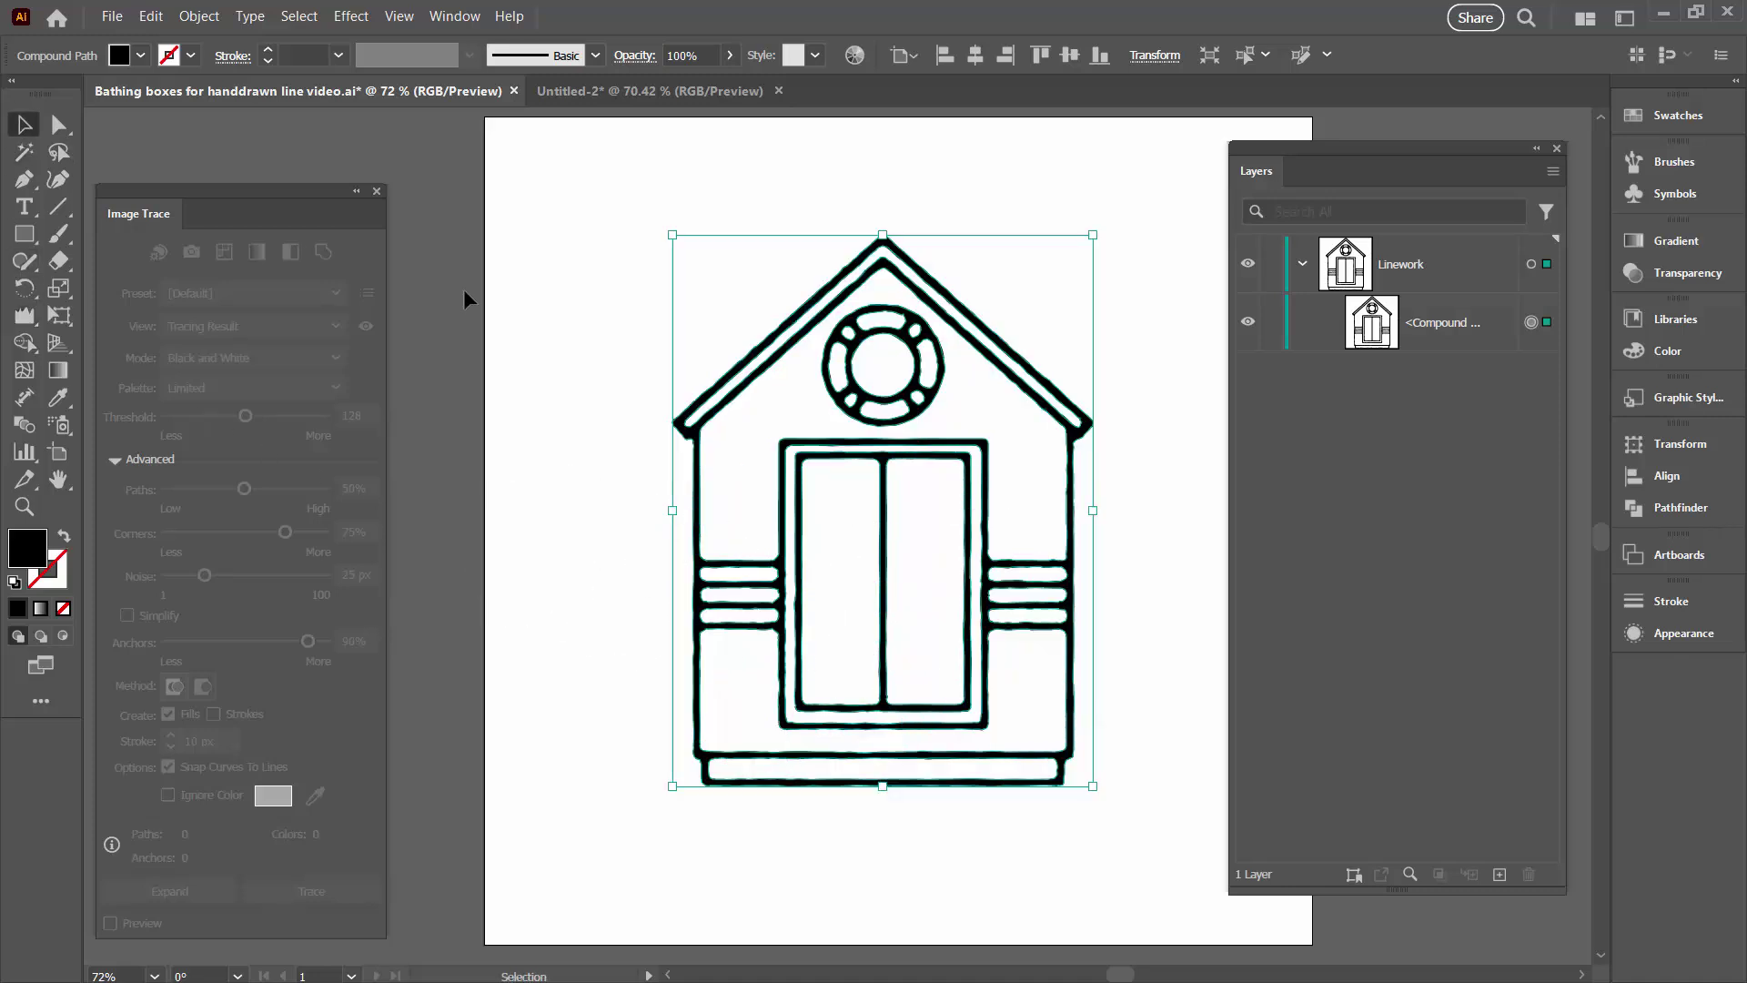
pyautogui.click(601, 335)
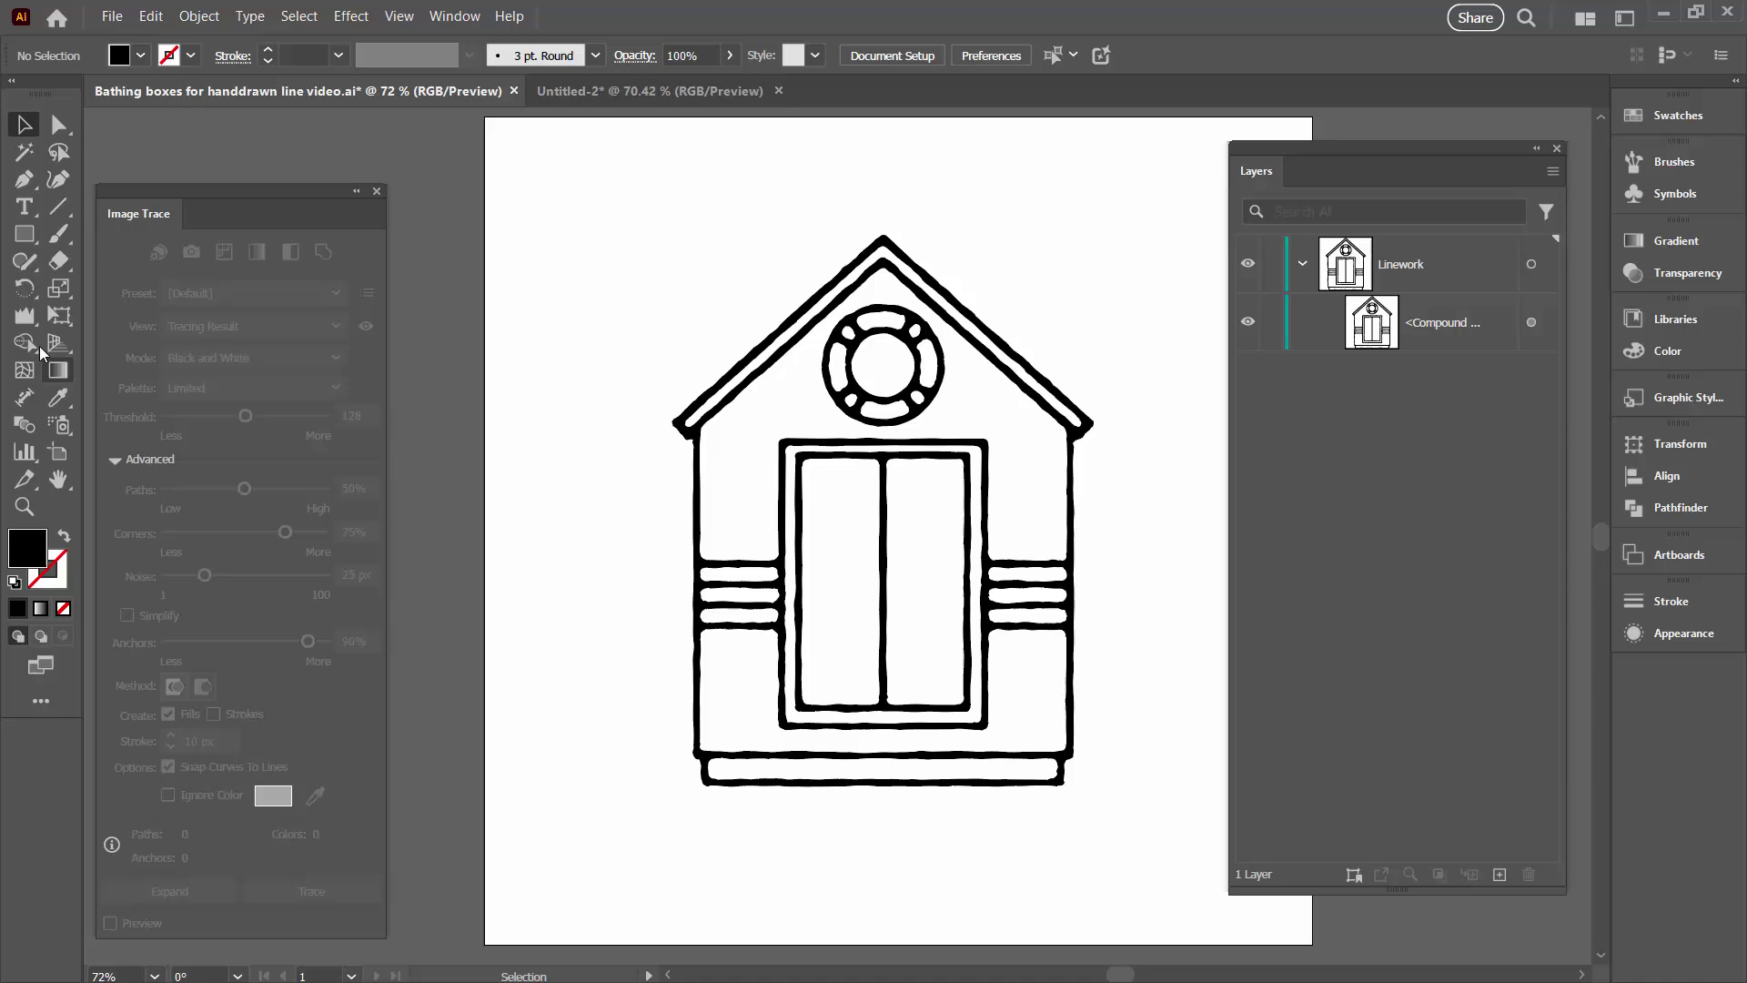
pyautogui.doubleClick(25, 320)
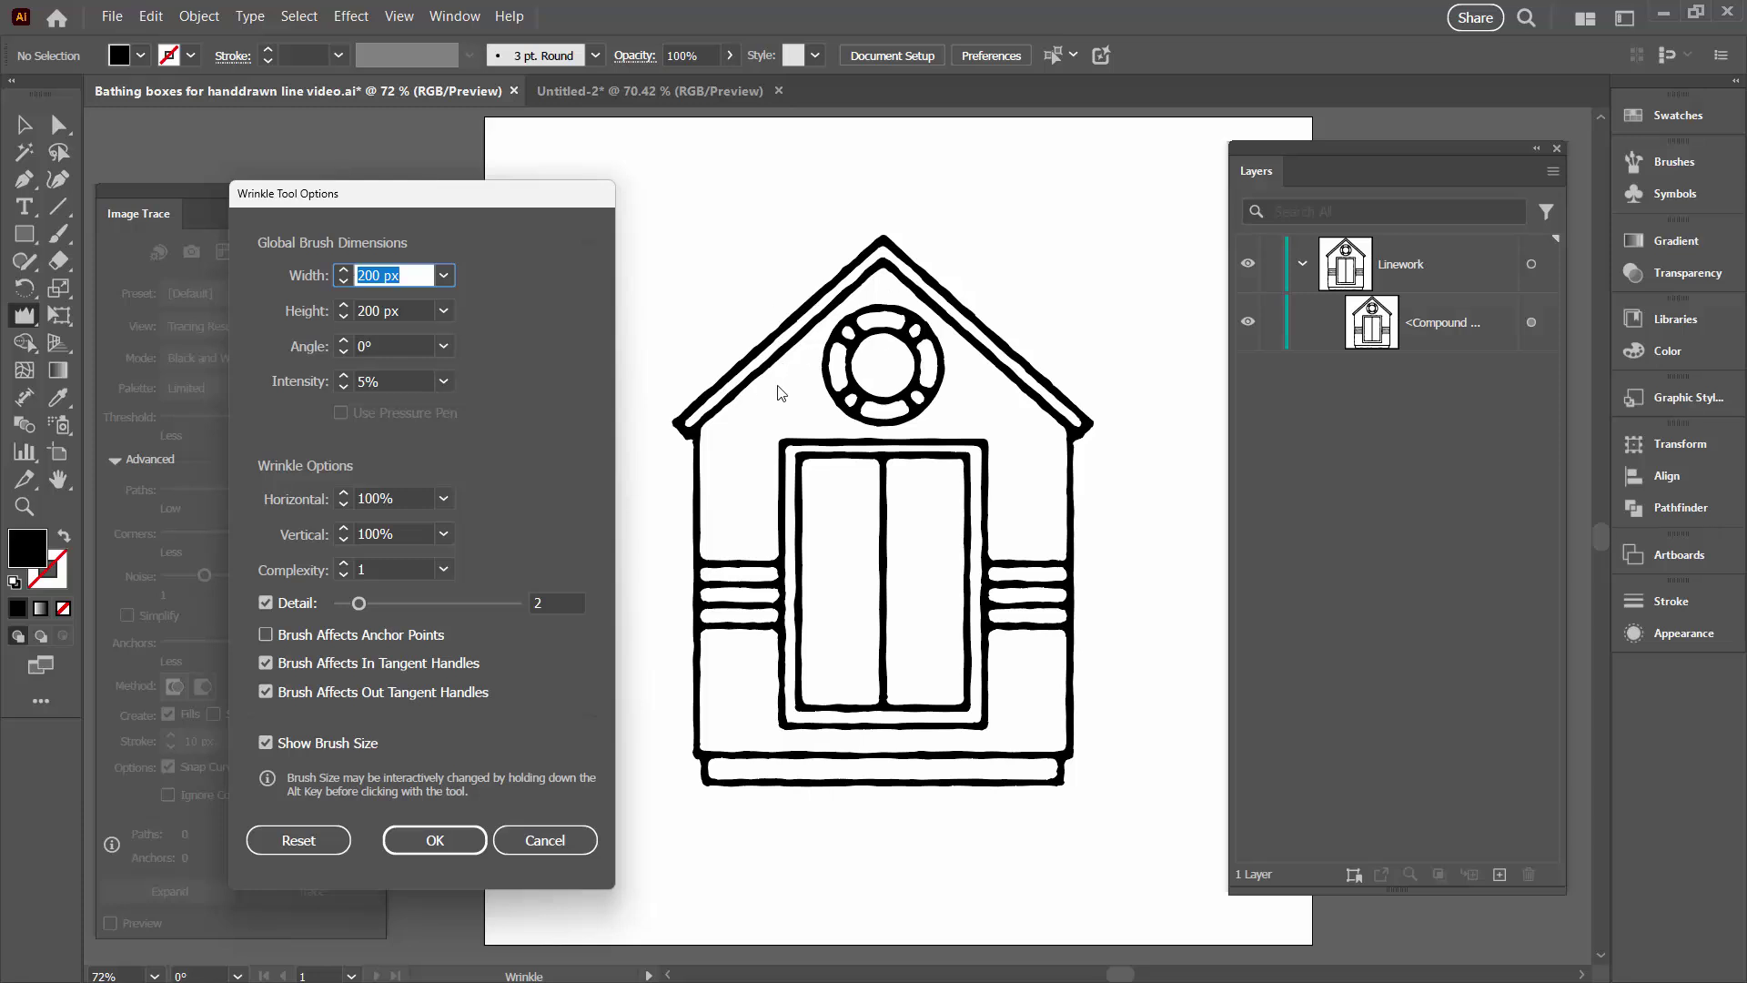
pyautogui.click(544, 837)
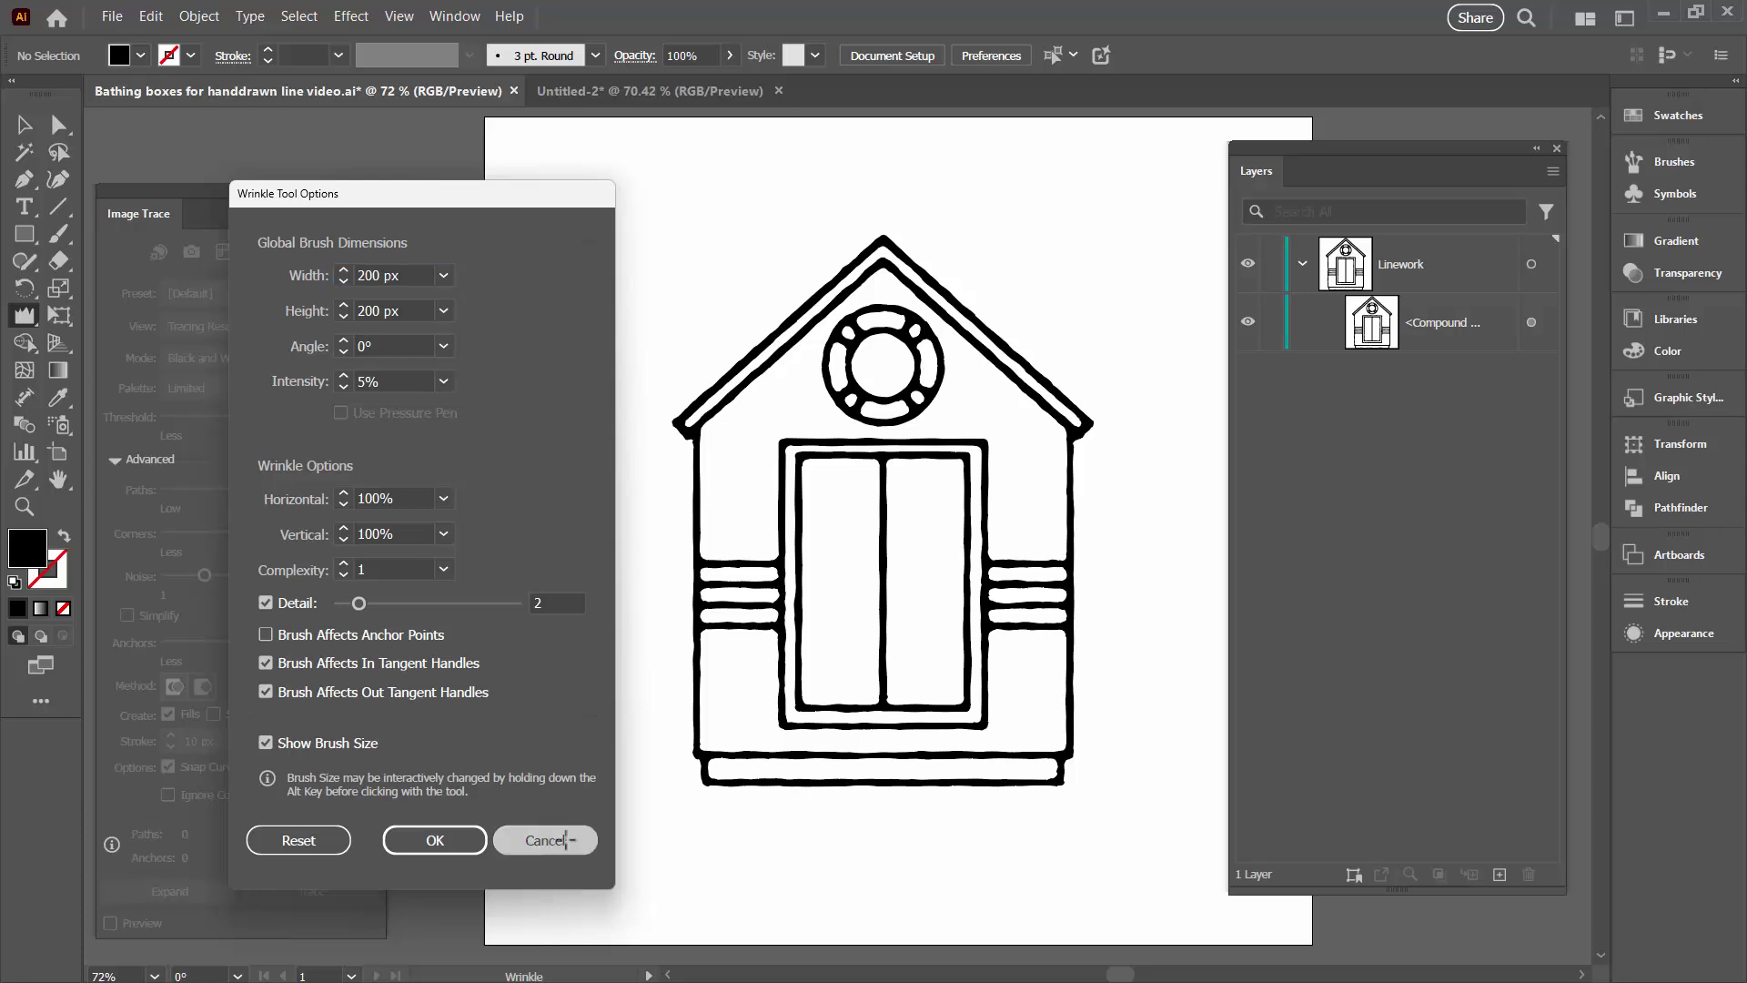